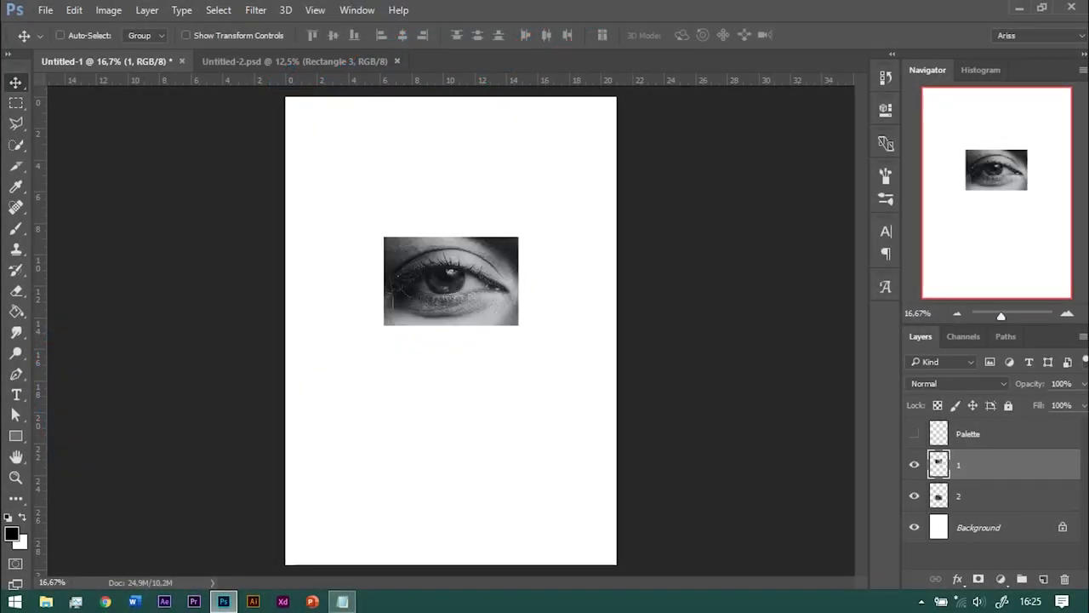
Give the eye photo a Halftone Pattern filter with Size 4, Contrast 16 and Dot type
{"action": "left_click", "coordinate": [256, 9]}
{"action": "left_click", "coordinate": [281, 73]}
{"action": "key", "text": "ctrl+minus"}
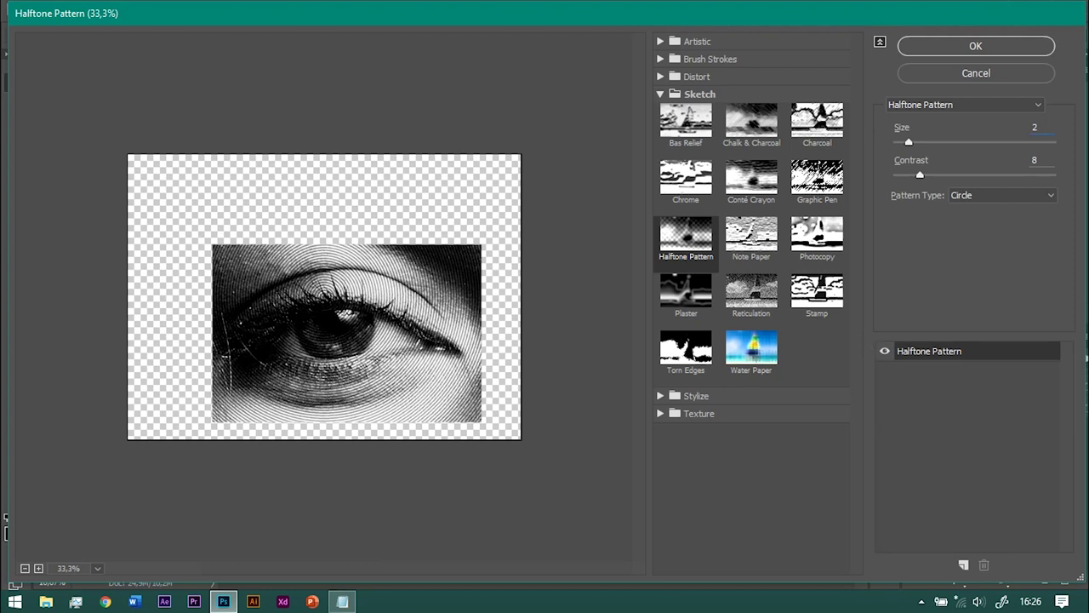
{"action": "key", "text": "BackSpace"}
{"action": "type", "text": "4"}
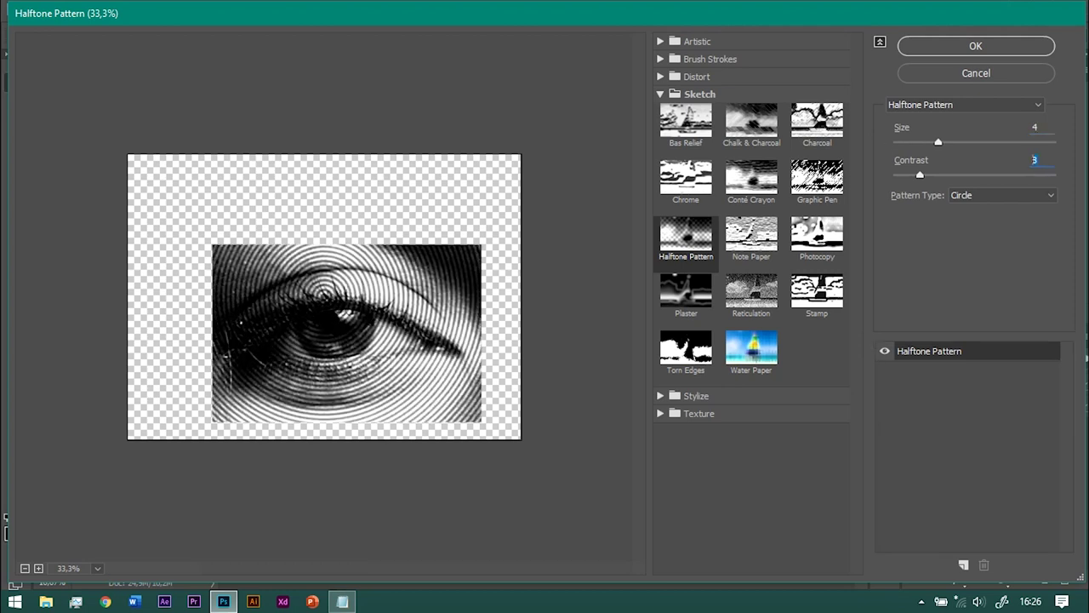
{"action": "type", "text": "16"}
{"action": "left_click", "coordinate": [1002, 195]}
{"action": "left_click", "coordinate": [956, 222]}
{"action": "left_click", "coordinate": [1002, 195]}
{"action": "key", "text": "Escape"}
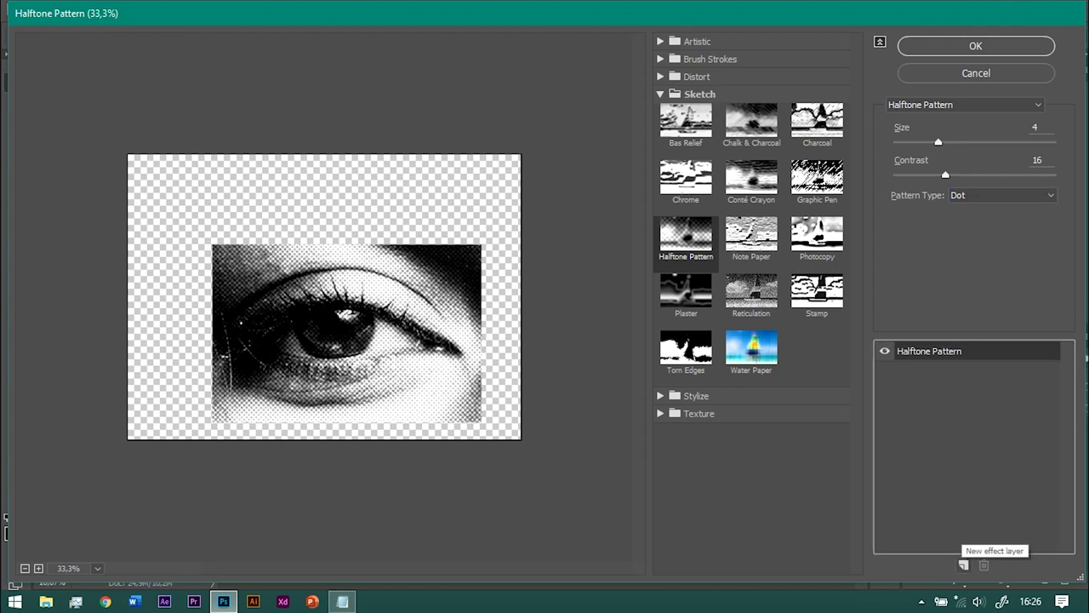
Add Torn Edges (Image Balance 32, Smoothness 15, Contrast 18) and apply the stack to the eye photo
{"action": "left_click", "coordinate": [963, 564]}
{"action": "left_click", "coordinate": [686, 347]}
{"action": "key", "text": "Tab"}
{"action": "key", "text": "alt"}
{"action": "key", "text": "Up"}
{"action": "key", "text": "Up"}
{"action": "key", "text": "Up"}
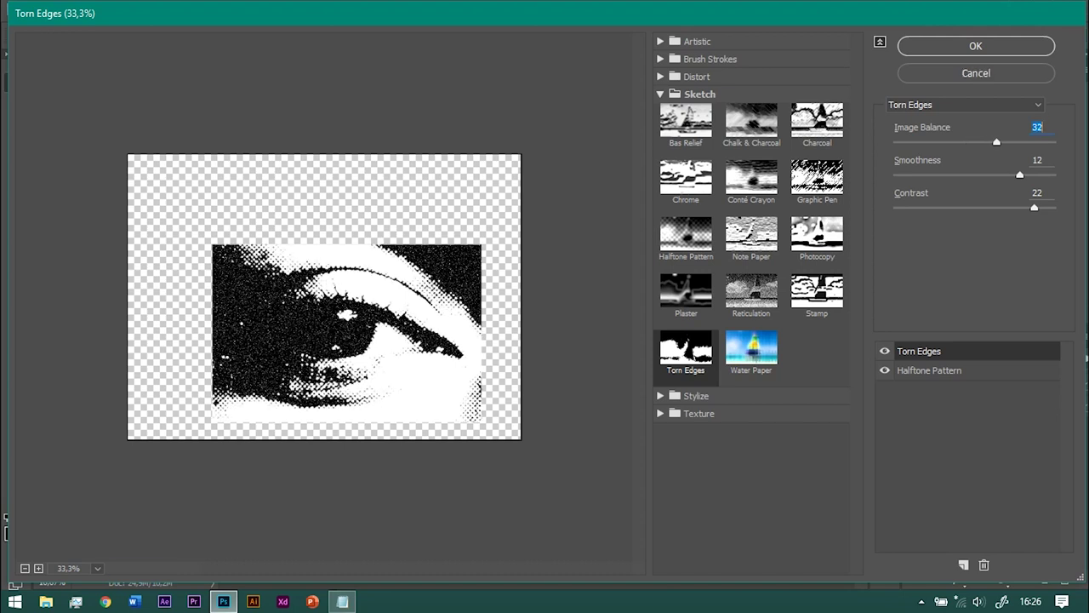
{"action": "key", "text": "Tab"}
{"action": "key", "text": "Up"}
{"action": "key", "text": "Up"}
{"action": "key", "text": "Up"}
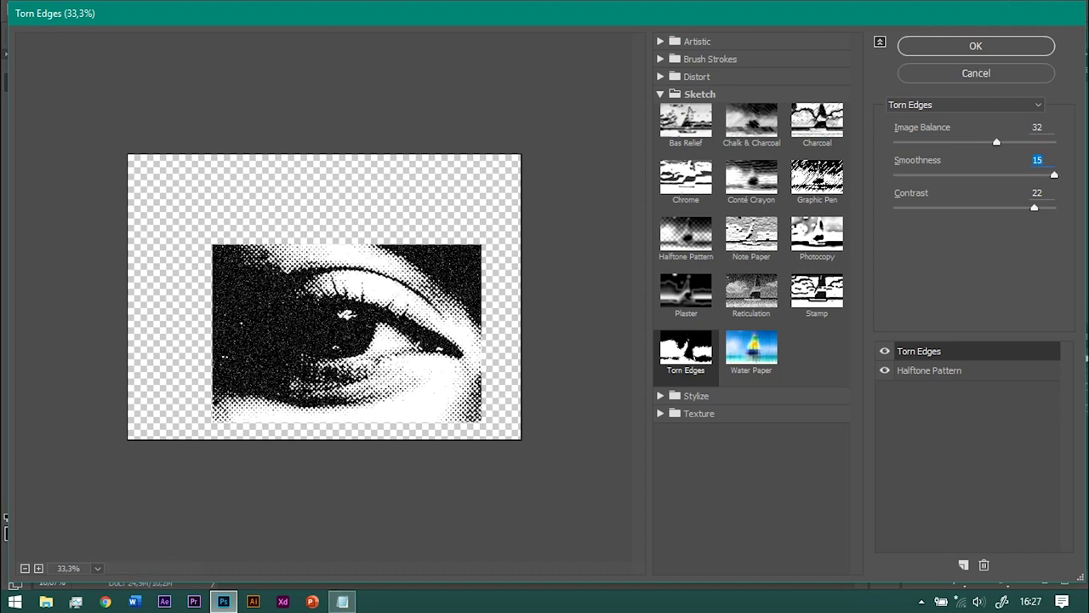
{"action": "key", "text": "Tab"}
{"action": "key", "text": "Down"}
{"action": "key", "text": "Down"}
{"action": "key", "text": "Down"}
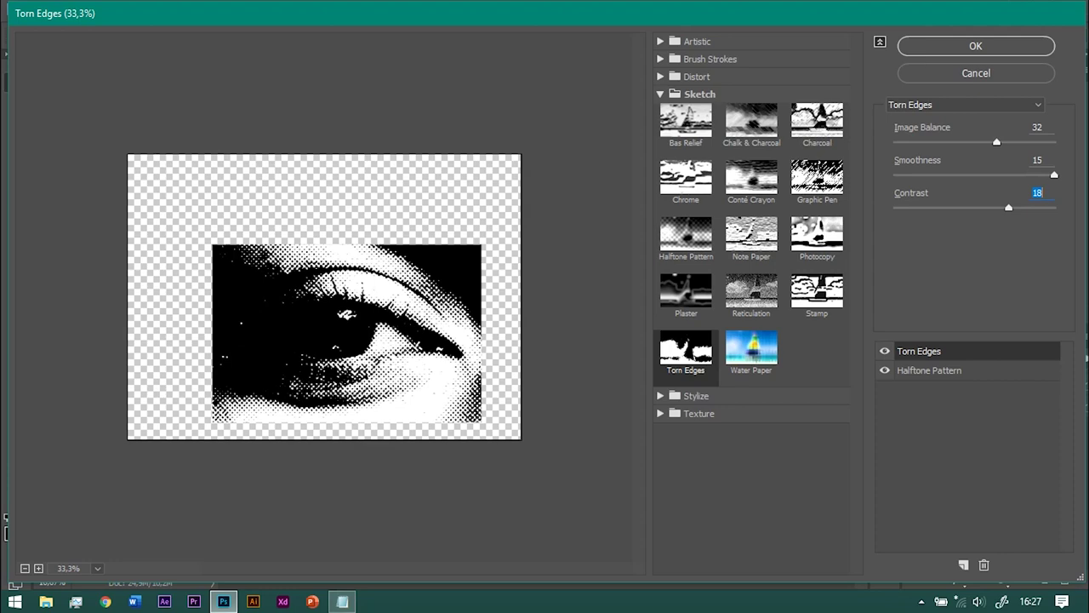
{"action": "key", "text": "Return"}
Apply the same halftone and Torn Edges filter stack to the mouth photo
{"action": "key", "text": "alt+bracketleft"}
{"action": "key", "text": "alt+t"}
{"action": "key", "text": "Down"}
{"action": "key", "text": "Down"}
{"action": "key", "text": "Down"}
{"action": "key", "text": "Return"}
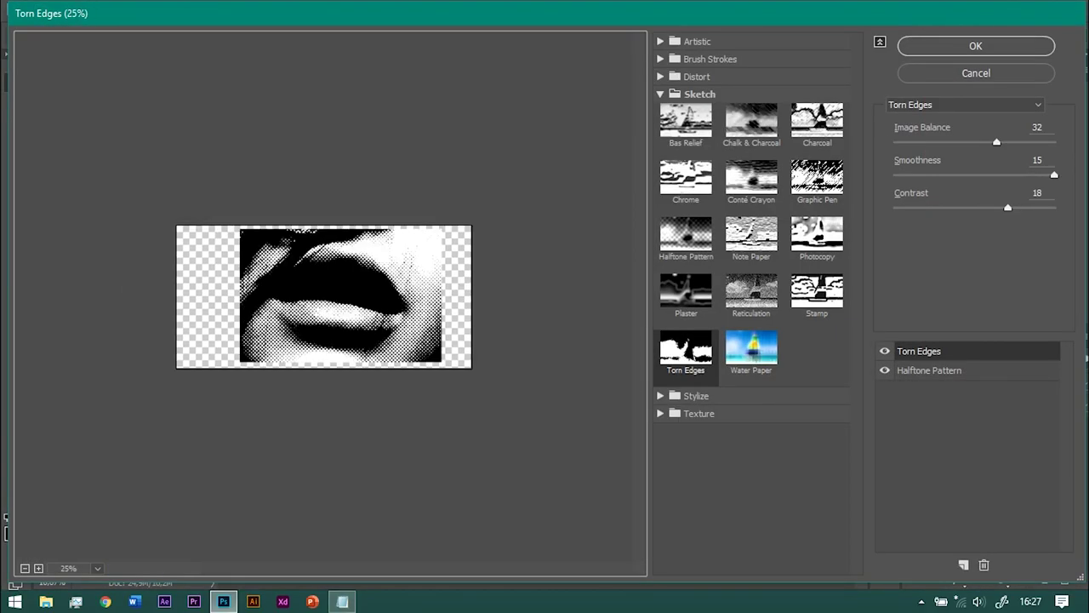
{"action": "left_click", "coordinate": [929, 371]}
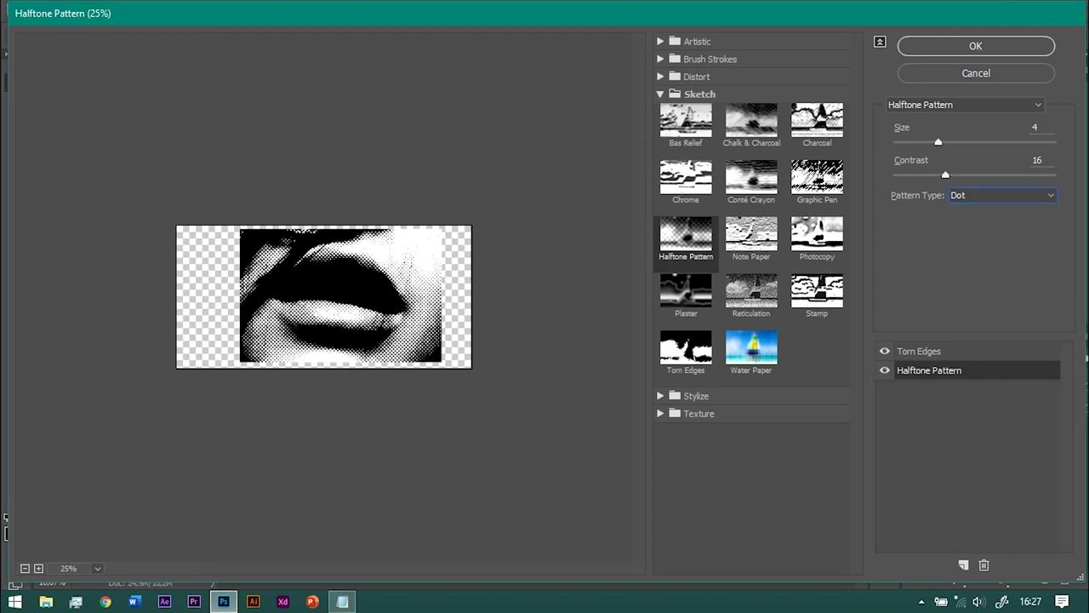
{"action": "left_click", "coordinate": [919, 350]}
{"action": "key", "text": "Tab"}
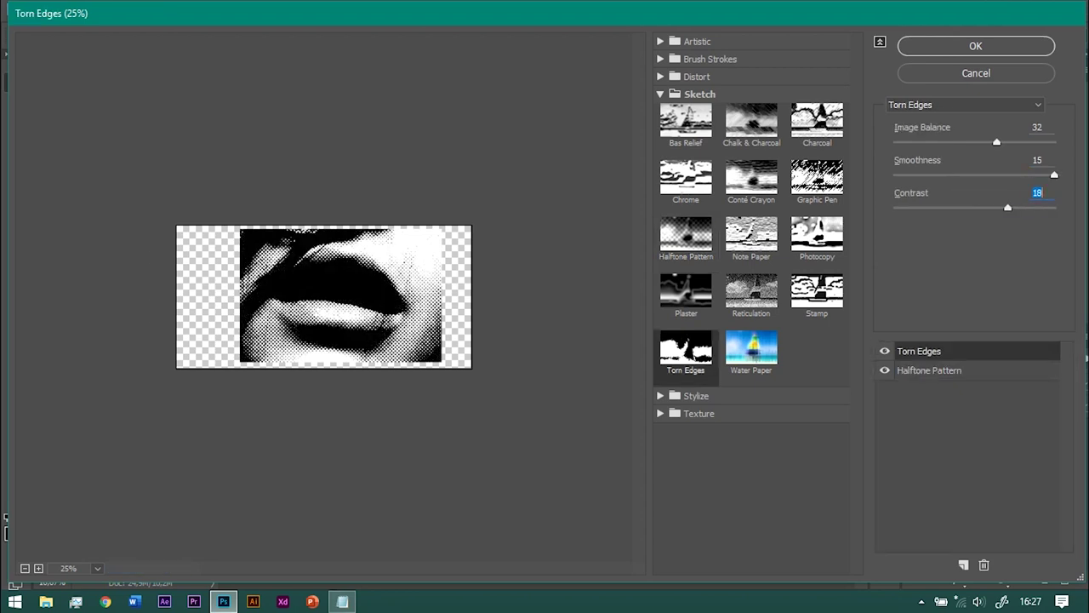
{"action": "key", "text": "Return"}
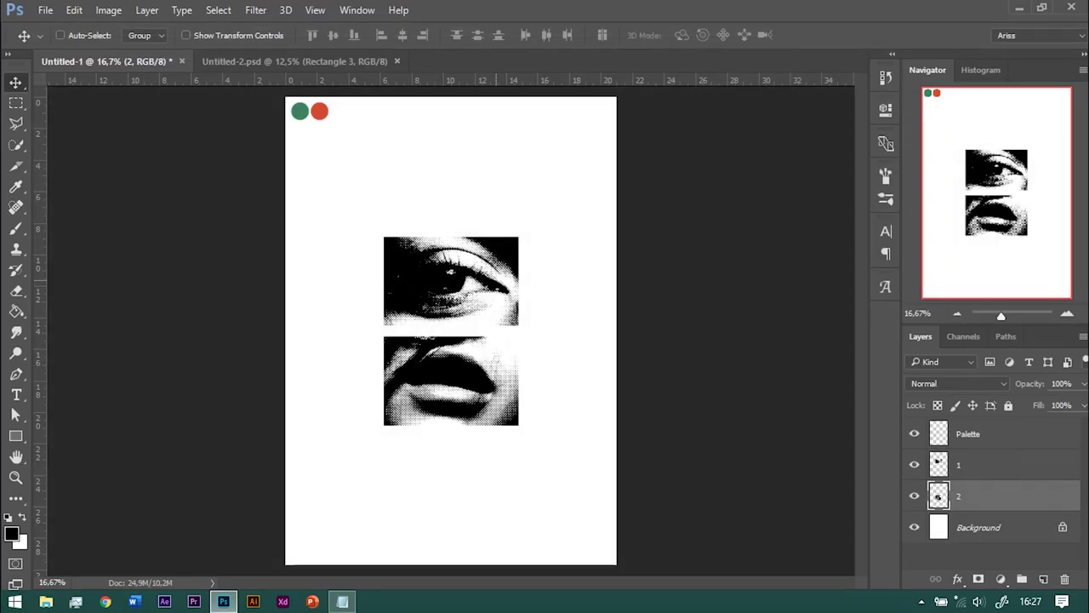
Add a black Solid Color fill layer beneath the photos and rename it Background
{"action": "left_click", "coordinate": [1000, 579]}
{"action": "left_click", "coordinate": [953, 231]}
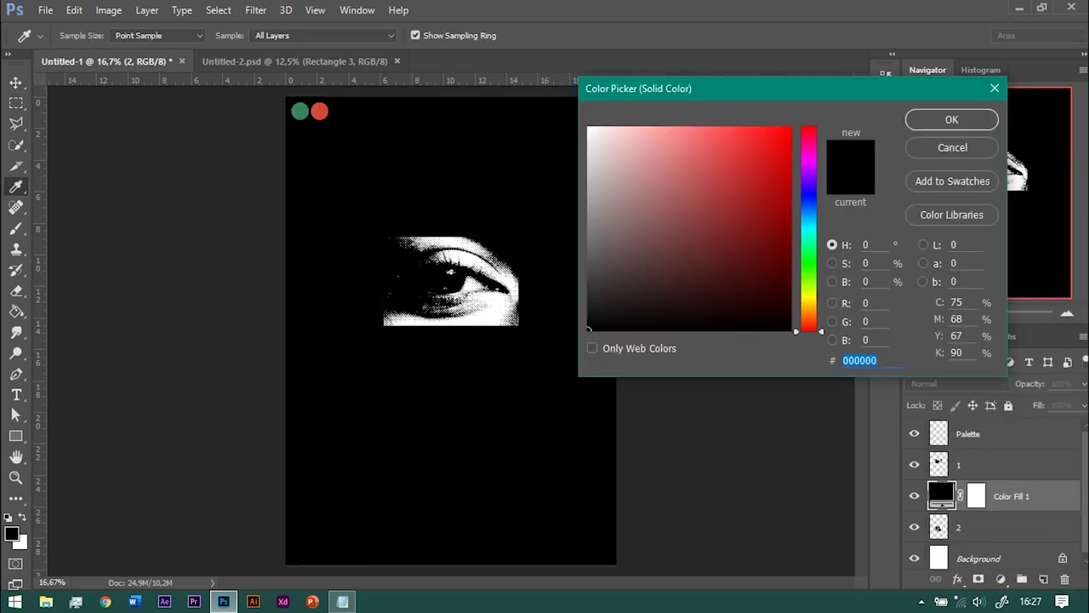
{"action": "left_click", "coordinate": [951, 119]}
{"action": "left_click_drag", "start_coordinate": [1012, 496], "coordinate": [1013, 528]}
{"action": "double_click", "coordinate": [1012, 527]}
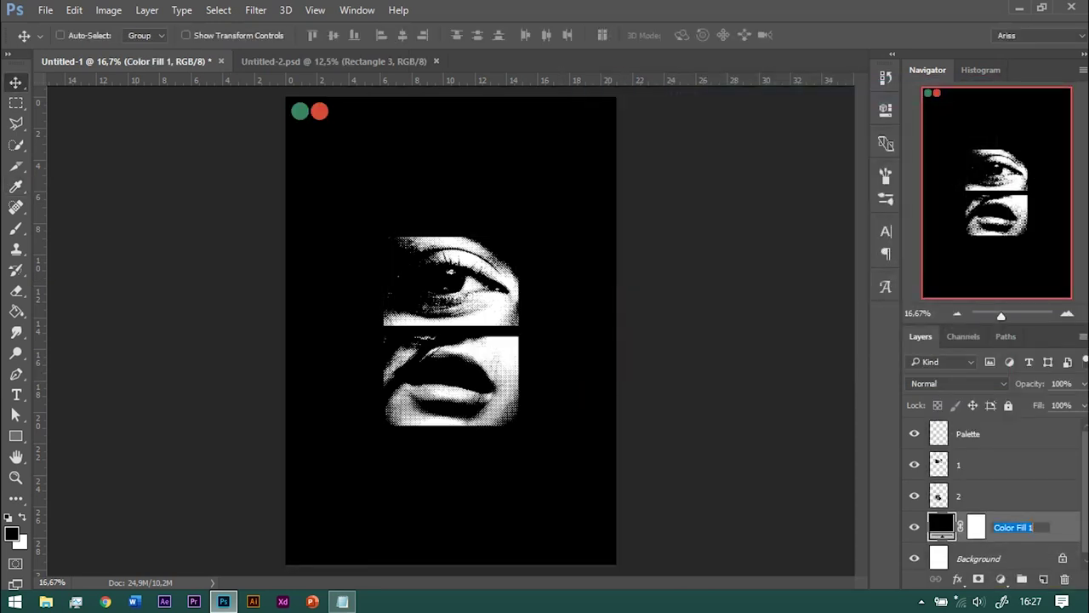
{"action": "type", "text": "Background"}
{"action": "key", "text": "Return"}
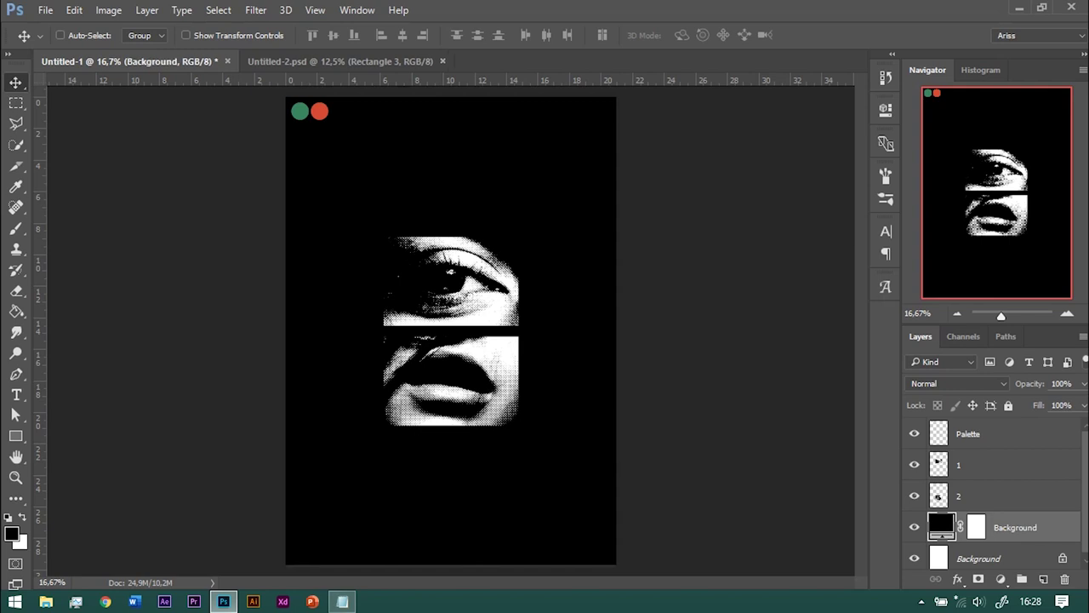
{"action": "left_click", "coordinate": [15, 394]}
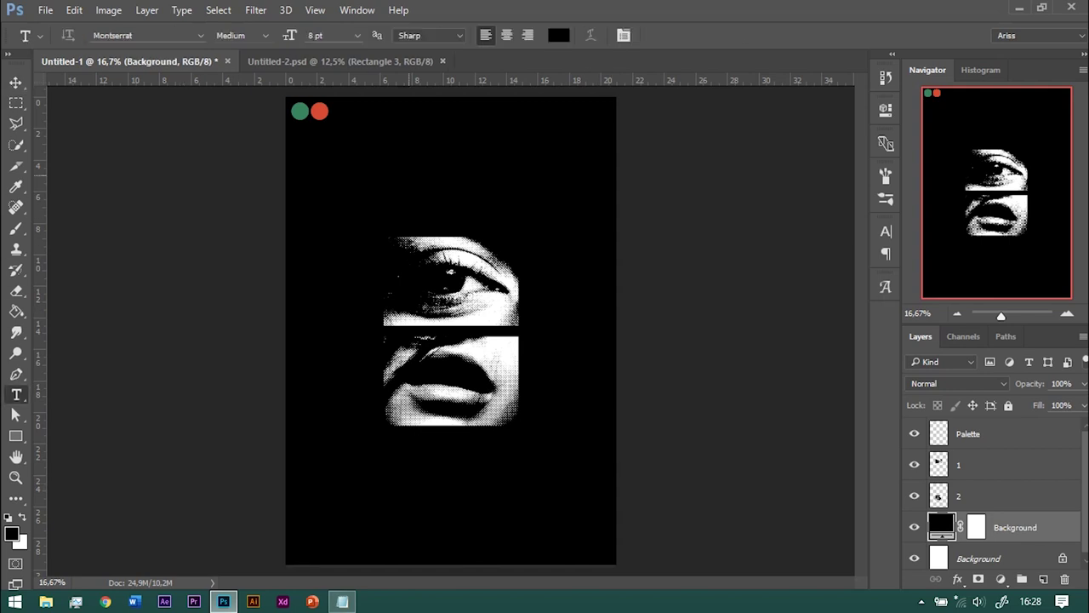
Type HUMANISM in red ExtraBold at 72 pt above the photos
{"action": "left_click", "coordinate": [408, 174]}
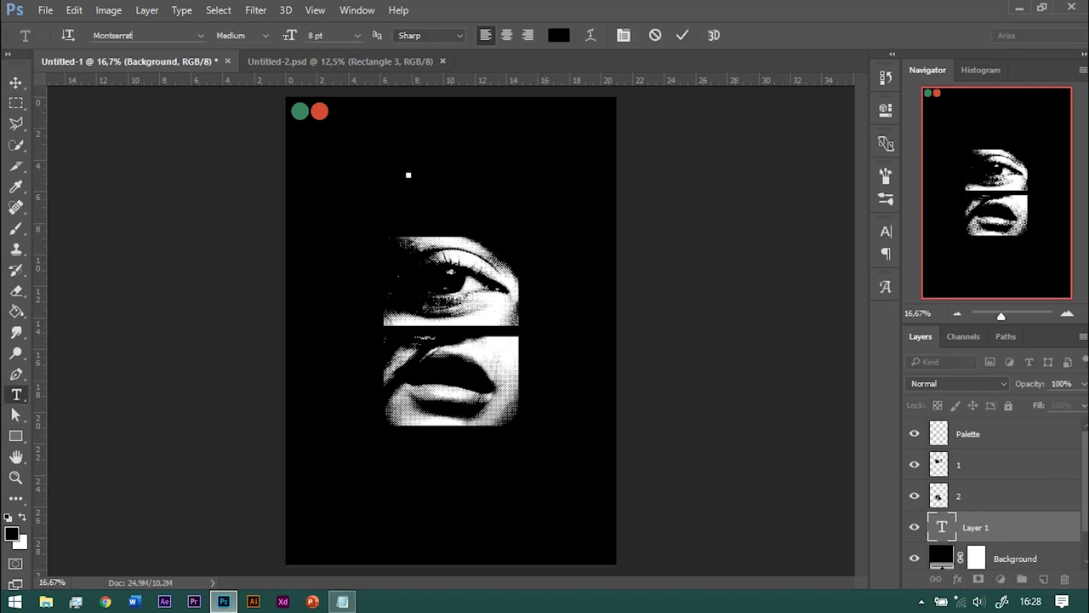
{"action": "left_click", "coordinate": [266, 35]}
{"action": "left_click", "coordinate": [255, 233]}
{"action": "left_click", "coordinate": [357, 35]}
{"action": "left_click", "coordinate": [341, 320]}
{"action": "left_click", "coordinate": [558, 35]}
{"action": "left_click", "coordinate": [319, 111]}
{"action": "key", "text": "Return"}
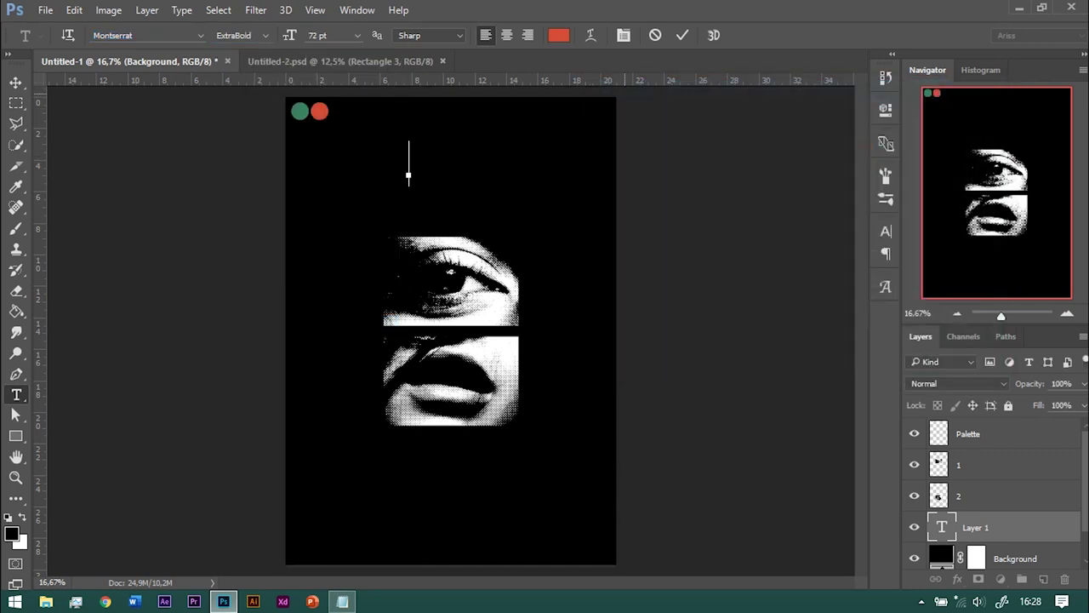
{"action": "type", "text": "HUMANI"}
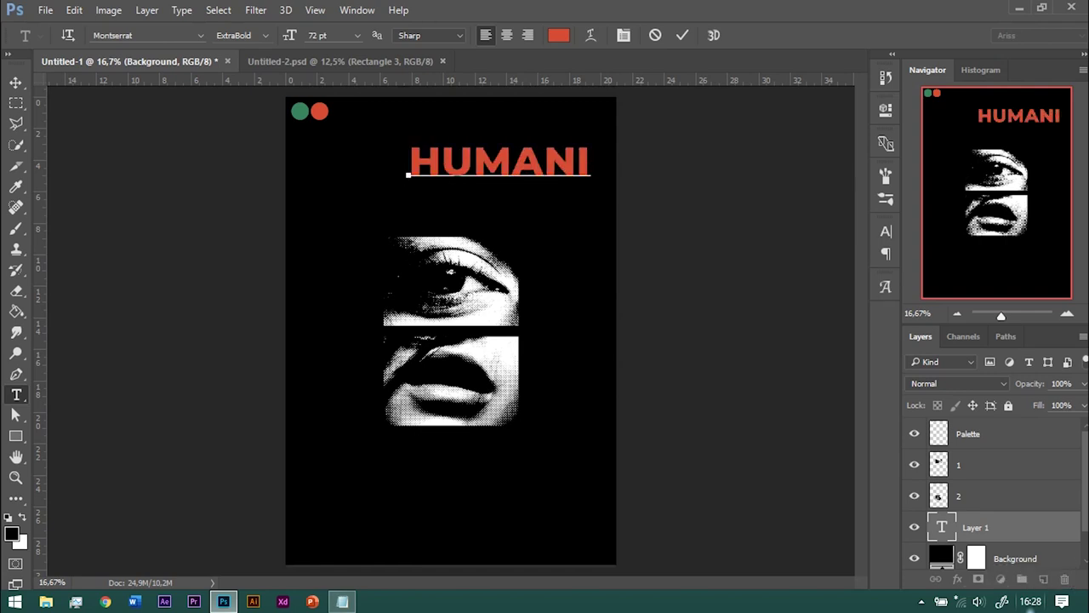
{"action": "type", "text": "SM"}
{"action": "key", "text": "ctrl+Return"}
Shift HUMANISM left and change its style to ExtraBold Italic
{"action": "left_click_drag", "start_coordinate": [528, 162], "coordinate": [448, 183]}
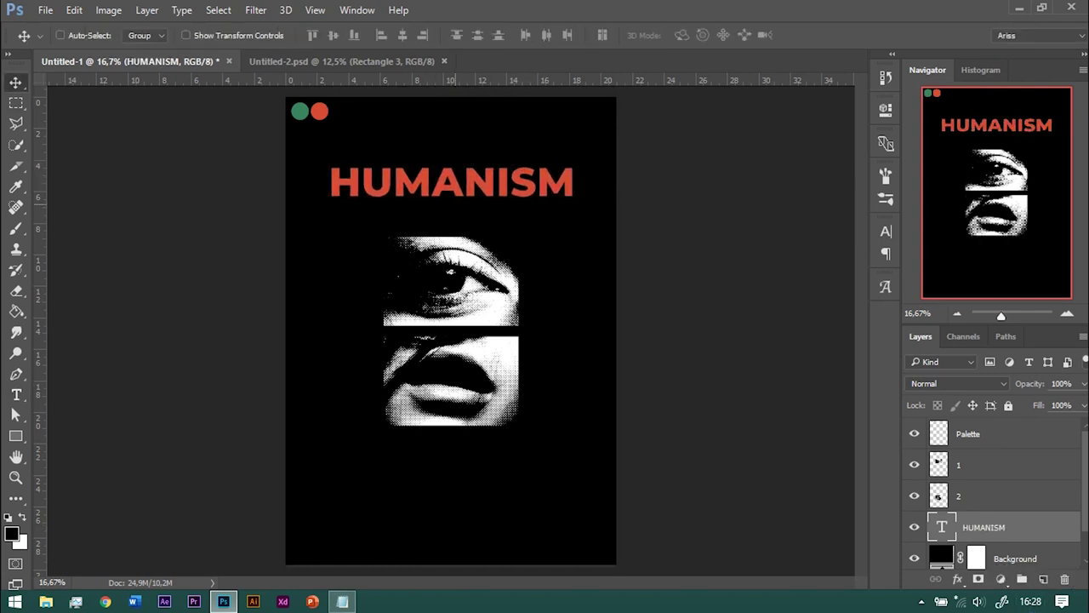
{"action": "double_click", "coordinate": [942, 527]}
{"action": "left_click", "coordinate": [241, 35]}
{"action": "left_click", "coordinate": [255, 242]}
{"action": "left_click", "coordinate": [15, 82]}
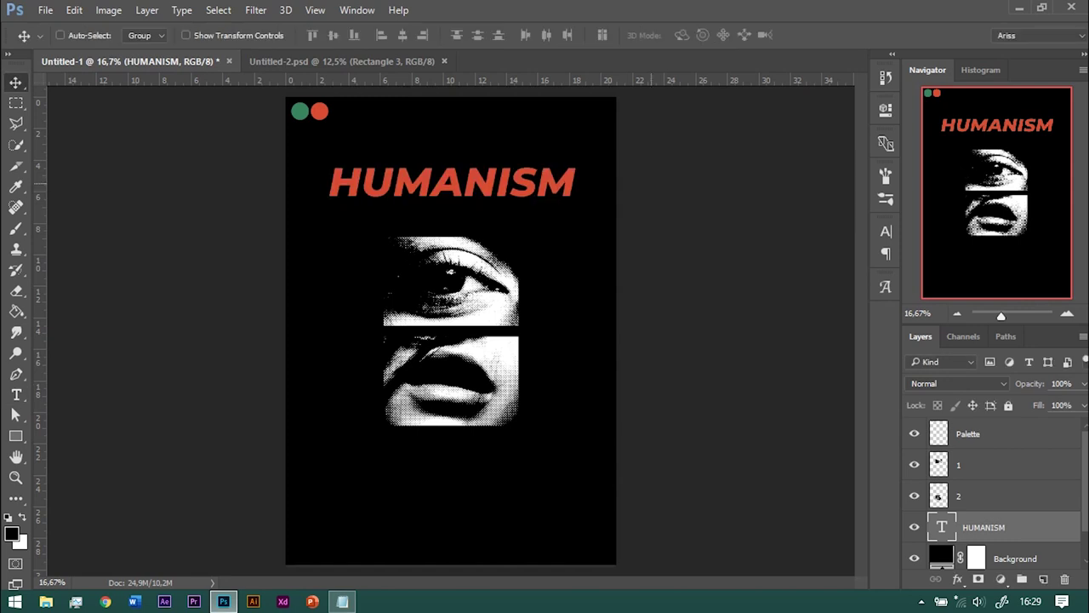
Set HUMANISM's letter tracking to 25
{"action": "double_click", "coordinate": [941, 527]}
{"action": "left_click", "coordinate": [886, 230]}
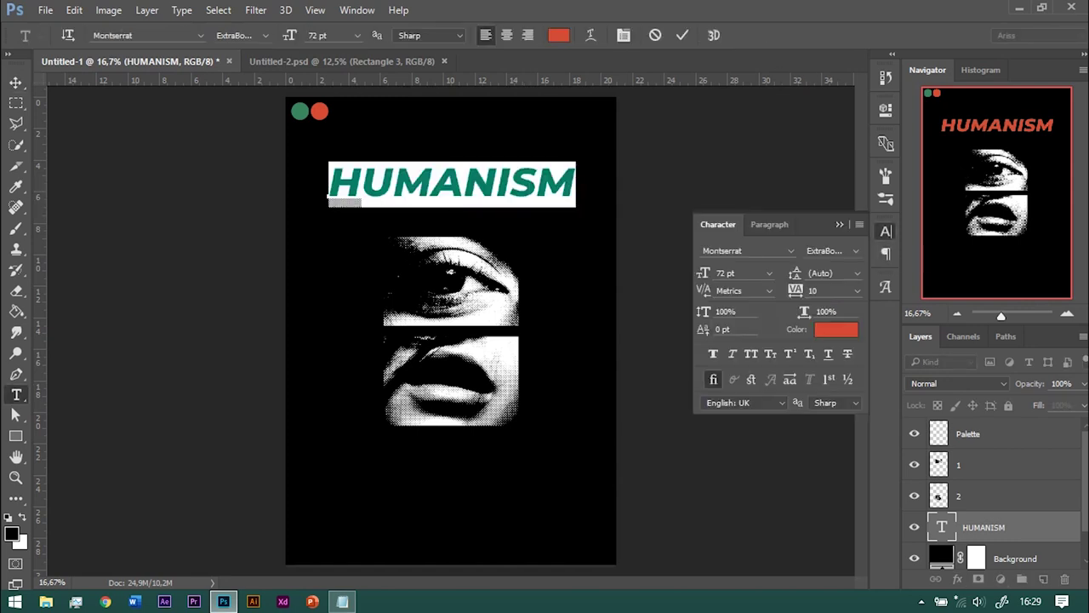
{"action": "left_click", "coordinate": [857, 290]}
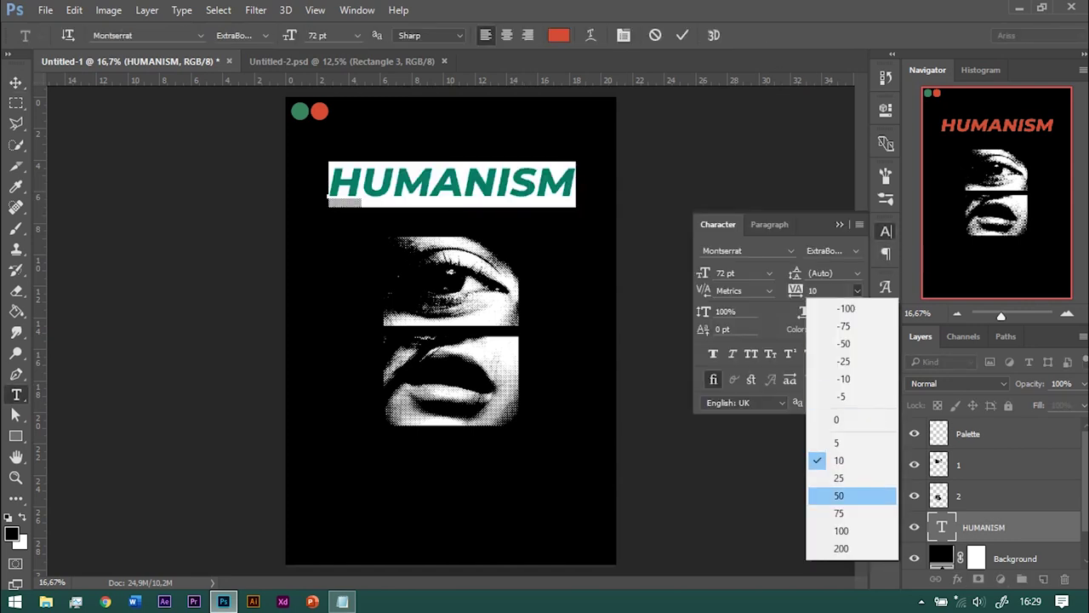
{"action": "left_click", "coordinate": [839, 477]}
{"action": "left_click", "coordinate": [885, 230]}
{"action": "left_click", "coordinate": [15, 82]}
Rotate HUMANISM 90° to run vertically at the right, centred vertically on the canvas
{"action": "key", "text": "ctrl+t"}
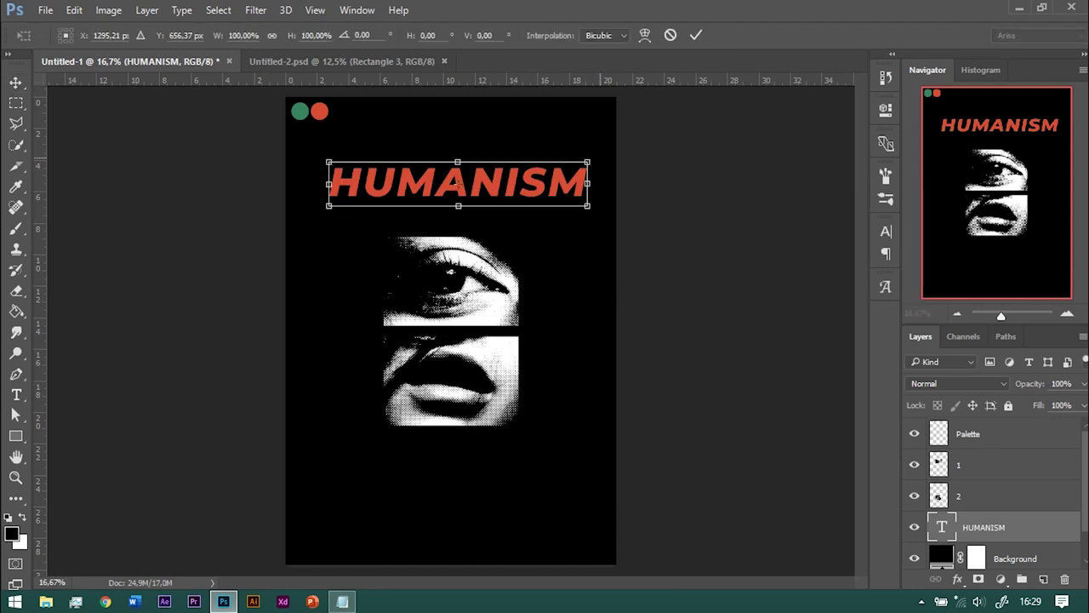
{"action": "left_click_drag", "start_coordinate": [595, 153], "coordinate": [501, 303]}
{"action": "key", "text": "Return"}
{"action": "left_click_drag", "start_coordinate": [463, 140], "coordinate": [565, 265]}
{"action": "key", "text": "ctrl+a"}
{"action": "left_click", "coordinate": [333, 35]}
{"action": "key", "text": "ctrl+d"}
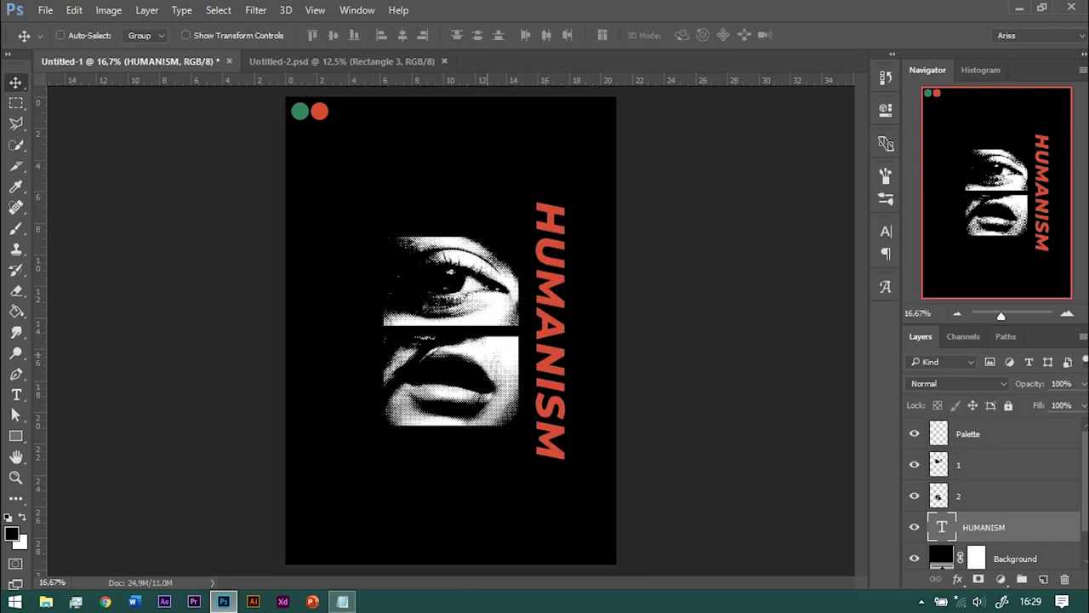
Move both photos left and up, hide the palette dots, and nudge HUMANISM right
{"action": "left_click", "coordinate": [958, 464]}
{"action": "left_click", "coordinate": [958, 495], "text": "shift"}
{"action": "left_click_drag", "start_coordinate": [459, 272], "coordinate": [383, 236]}
{"action": "left_click", "coordinate": [914, 433]}
{"action": "left_click", "coordinate": [983, 527]}
{"action": "left_click_drag", "start_coordinate": [561, 213], "coordinate": [572, 266]}
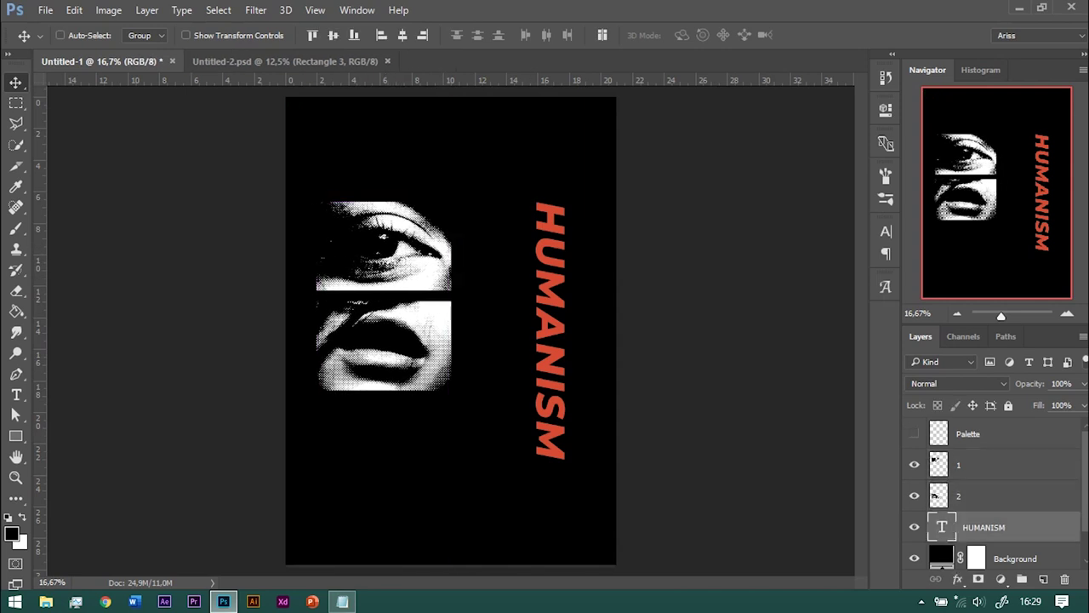
{"action": "left_click_drag", "start_coordinate": [425, 255], "coordinate": [468, 300]}
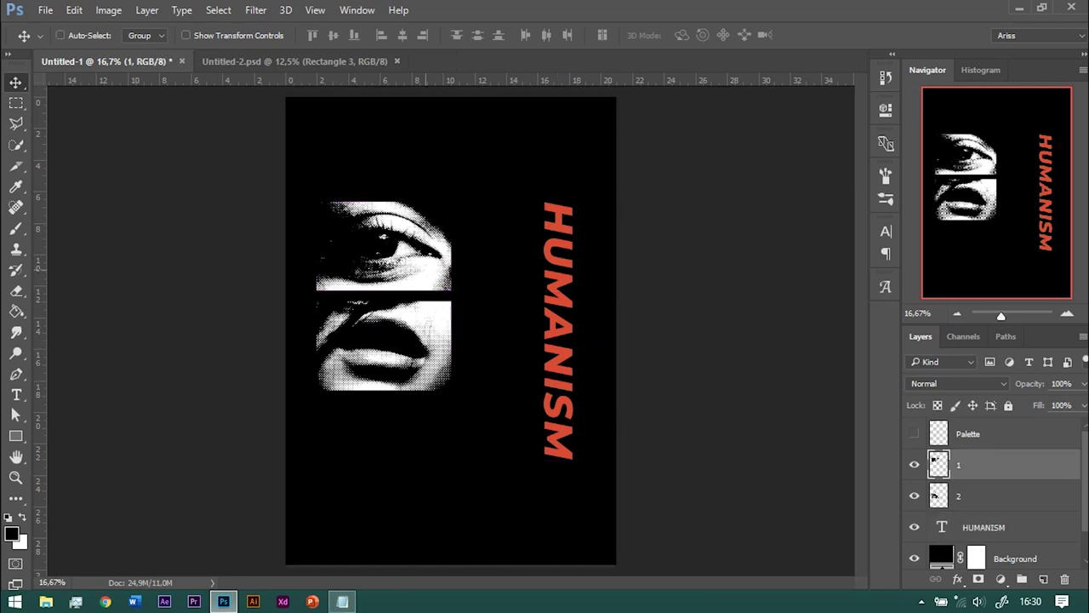
Draw a tall white-filled rectangle bar at the left edge and adjust its width
{"action": "left_click", "coordinate": [983, 526]}
{"action": "left_click", "coordinate": [15, 435]}
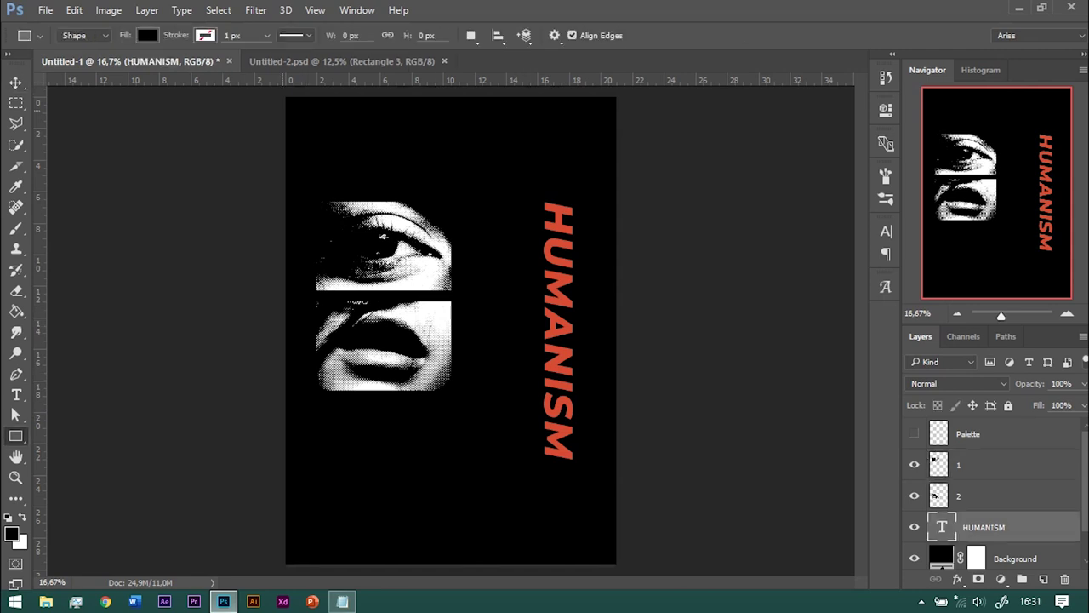
{"action": "left_click", "coordinate": [136, 35]}
{"action": "left_click", "coordinate": [223, 66]}
{"action": "left_click", "coordinate": [951, 119]}
{"action": "left_click_drag", "start_coordinate": [291, 194], "coordinate": [309, 430]}
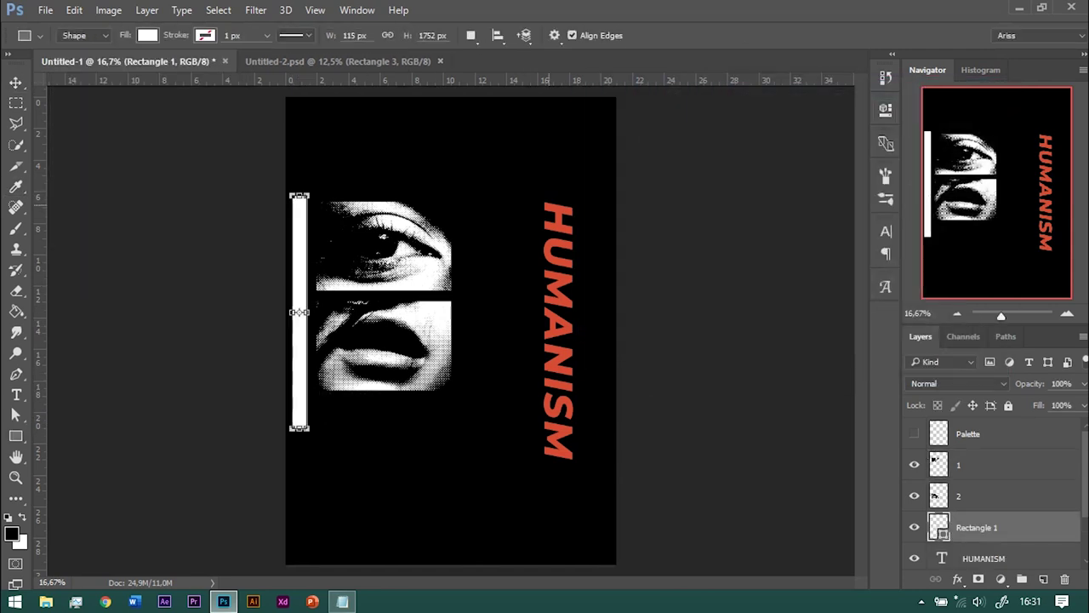
{"action": "key", "text": "ctrl+t"}
{"action": "key", "text": "Return"}
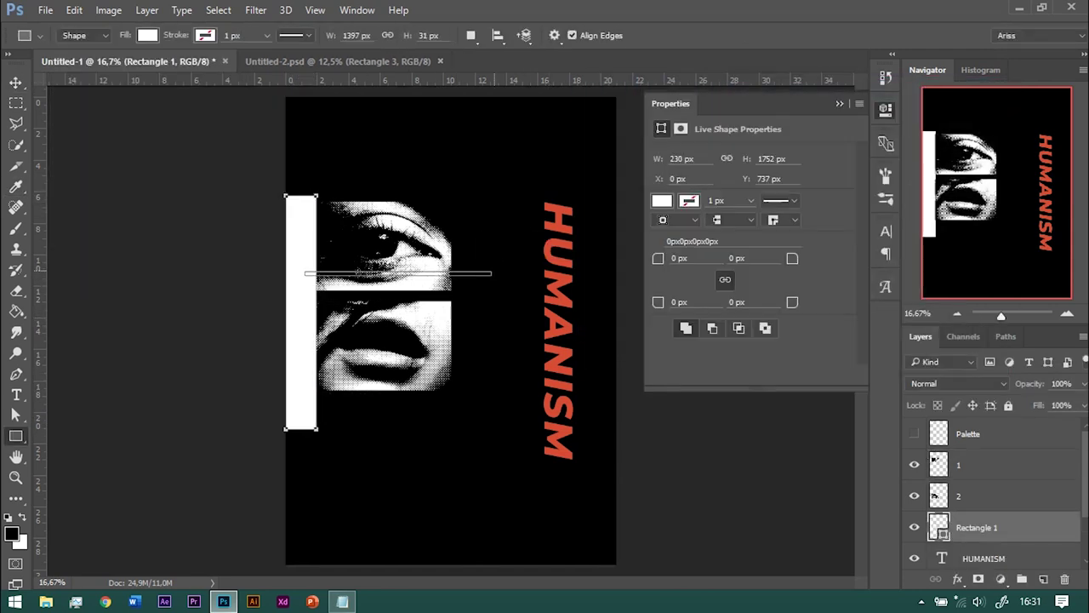
Move the white bar beside HUMANISM, nudge HUMANISM right, then delete the bar
{"action": "key", "text": "v"}
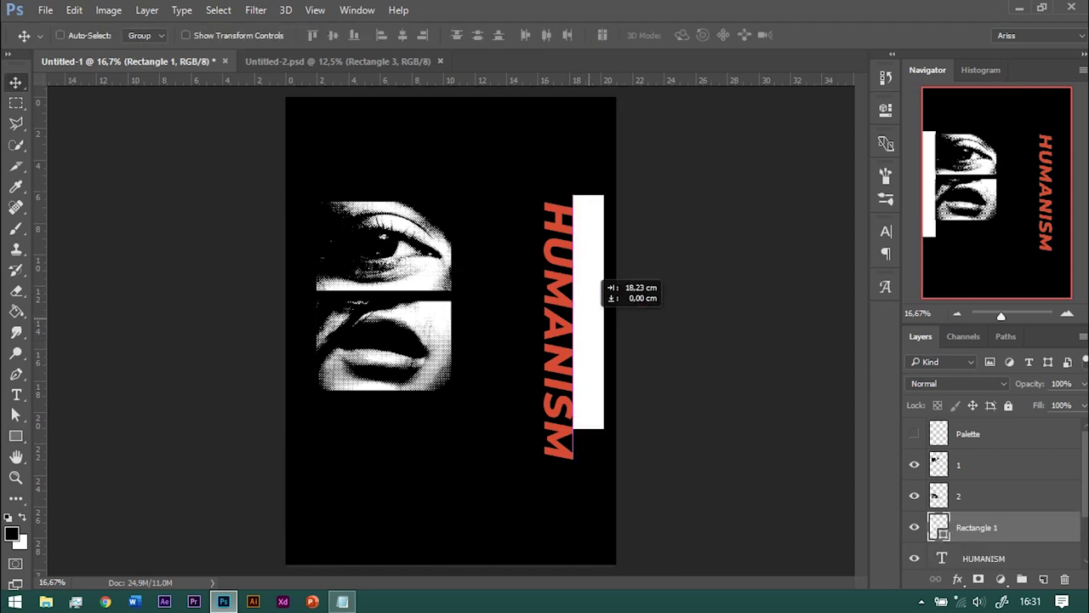
{"action": "left_click_drag", "start_coordinate": [254, 292], "coordinate": [555, 292]}
{"action": "left_click_drag", "start_coordinate": [555, 247], "coordinate": [567, 247]}
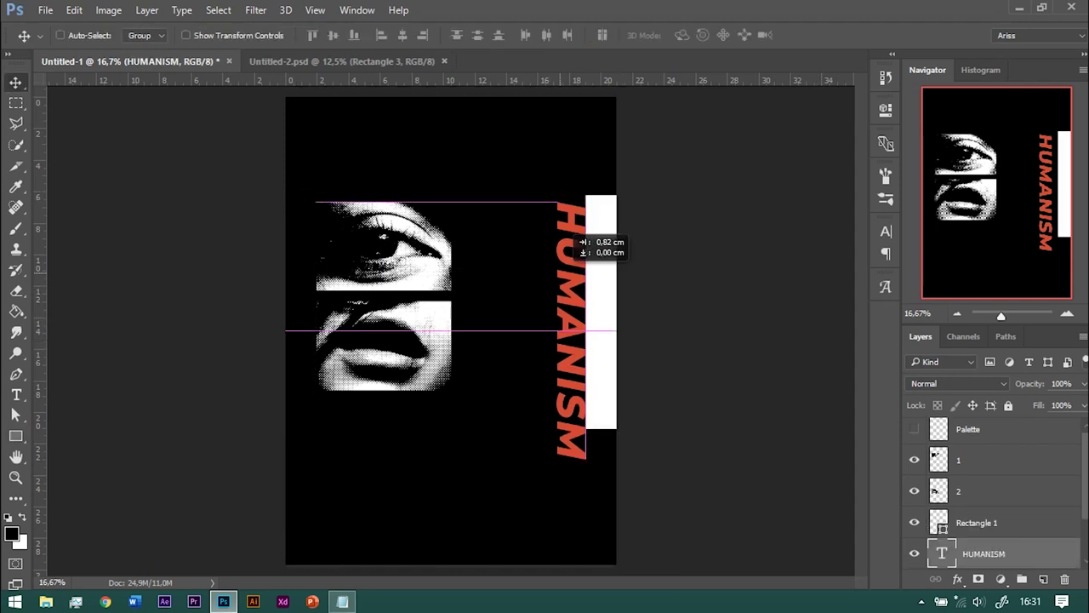
{"action": "key", "text": "Delete"}
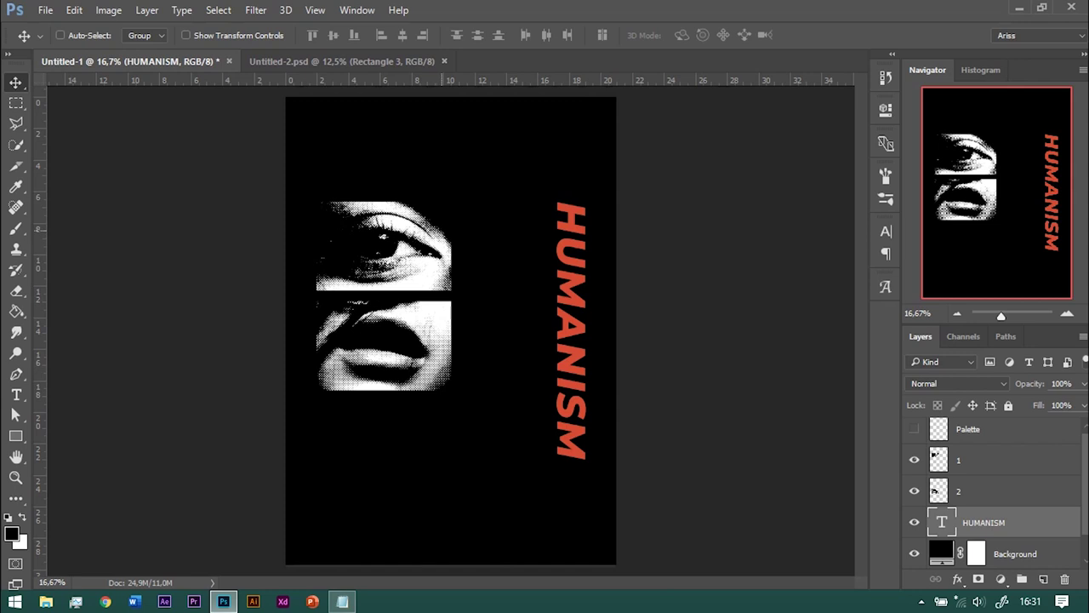
Show the Palette layer and set rectangles to no fill with a 10 px green stroke
{"action": "key", "text": "u"}
{"action": "left_click", "coordinate": [147, 35]}
{"action": "left_click", "coordinate": [913, 428]}
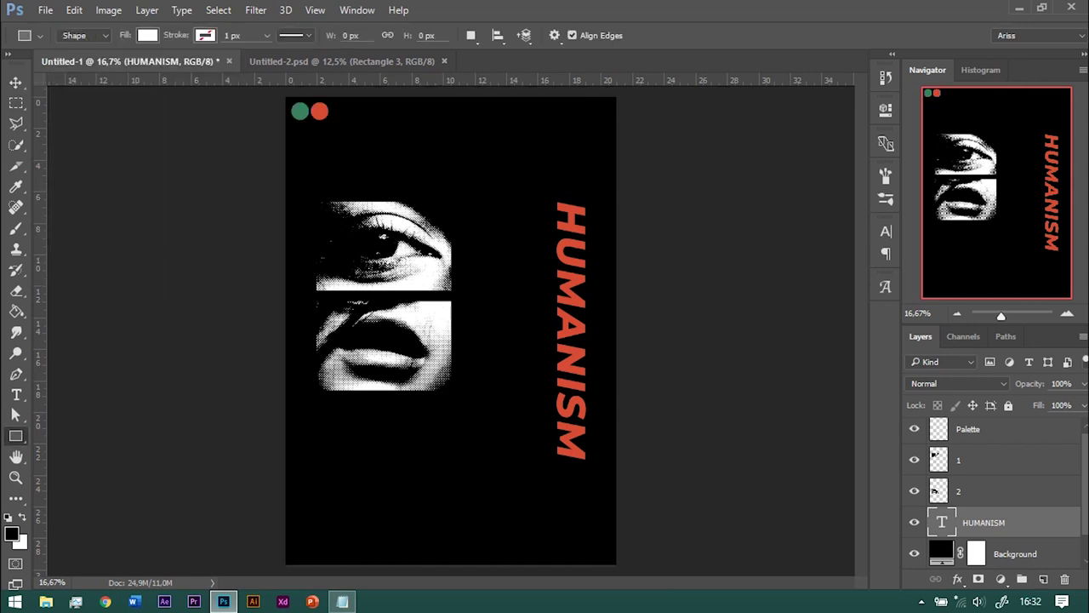
{"action": "left_click", "coordinate": [148, 35]}
{"action": "left_click", "coordinate": [78, 65]}
{"action": "left_click", "coordinate": [205, 35]}
{"action": "left_click", "coordinate": [168, 65]}
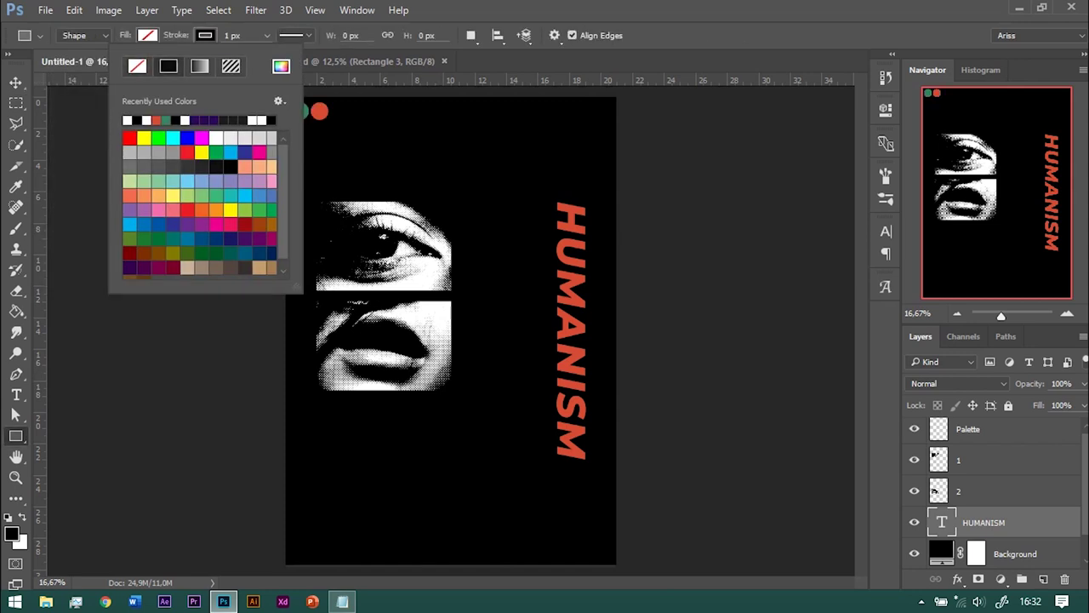
{"action": "left_click", "coordinate": [280, 65]}
{"action": "left_click", "coordinate": [304, 110]}
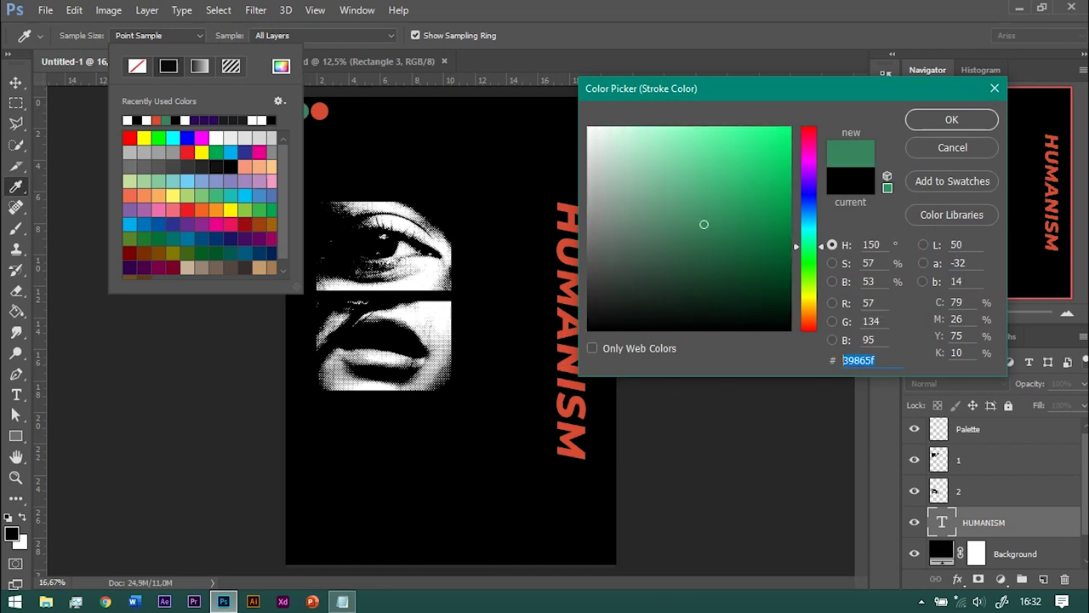
{"action": "left_click", "coordinate": [951, 119]}
{"action": "key", "text": "Return"}
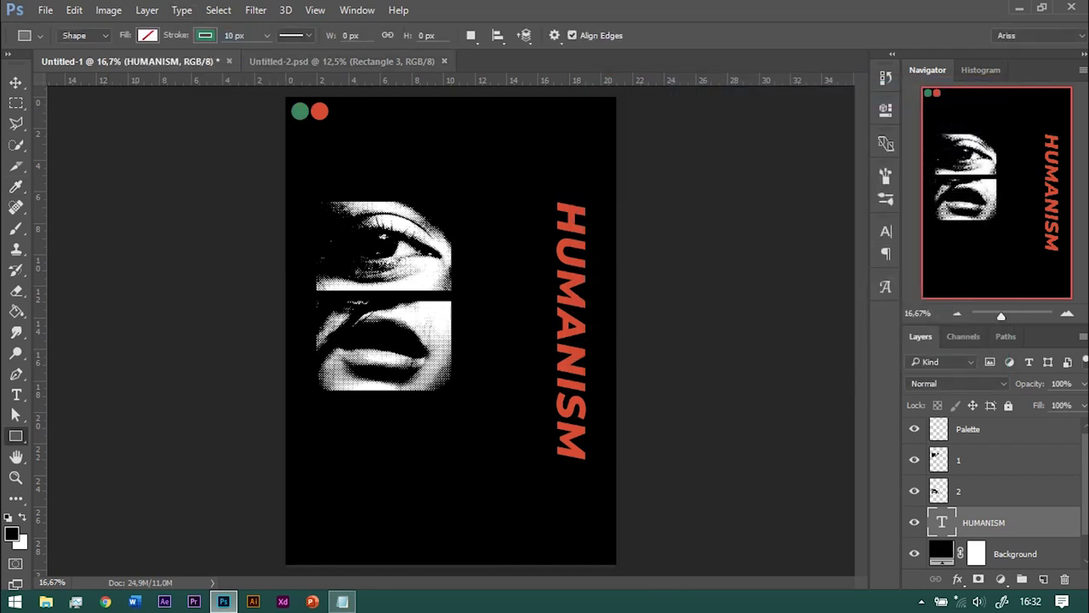
Create a 450 × 141 px green-outlined rectangle and move it up and left
{"action": "left_click", "coordinate": [443, 153]}
{"action": "type", "text": "450"}
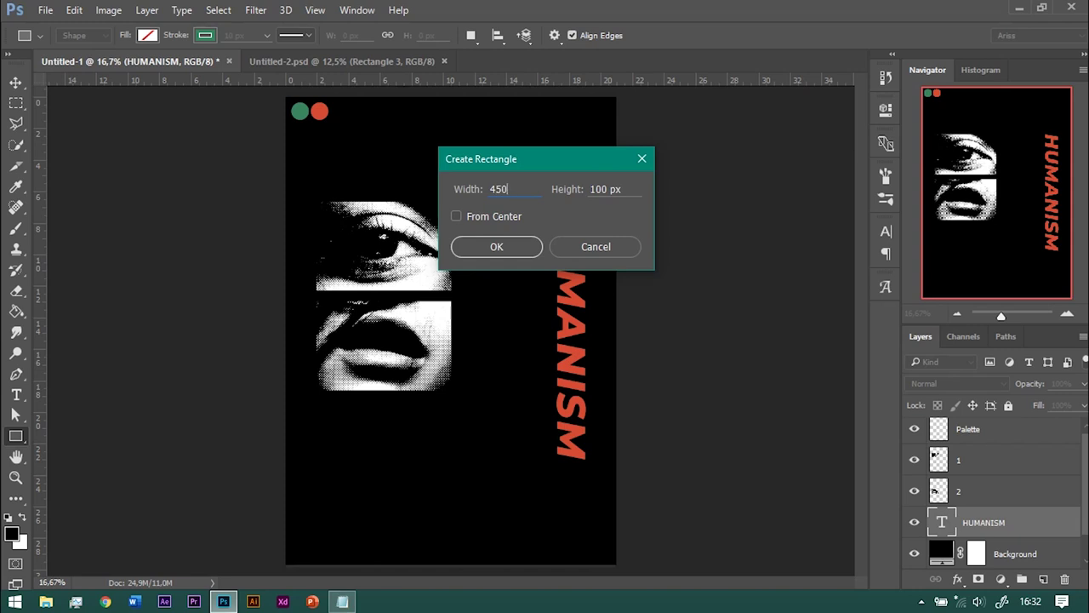
{"action": "key", "text": "Return"}
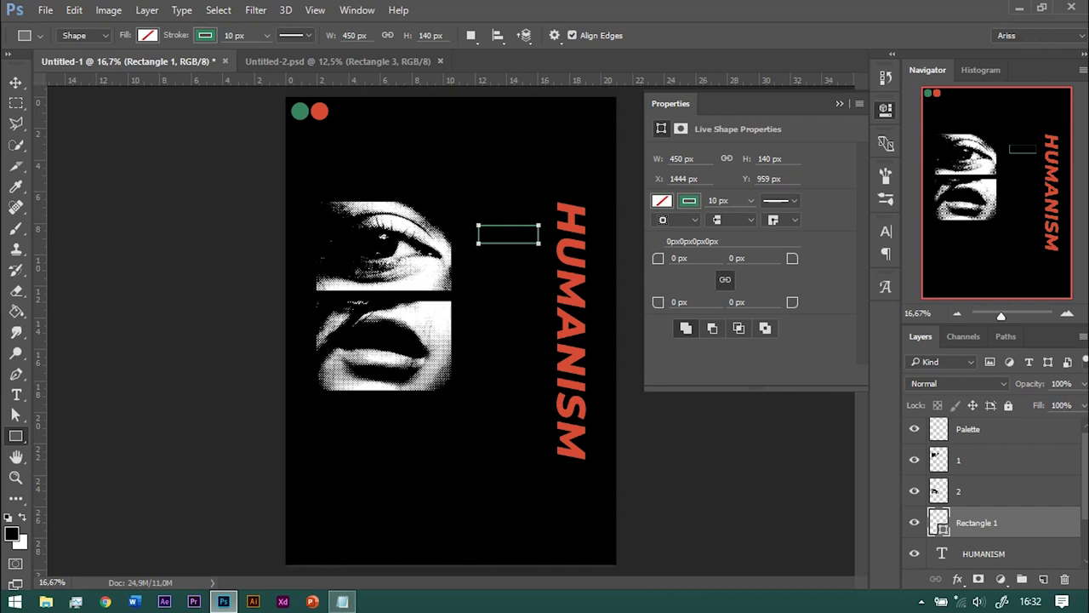
{"action": "key", "text": "v"}
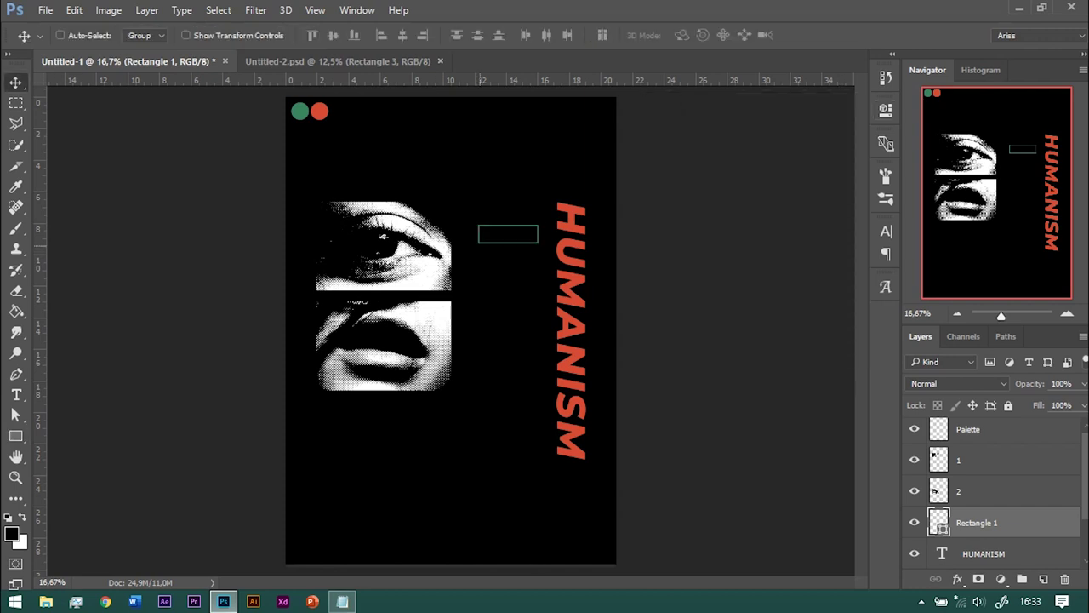
{"action": "left_click_drag", "start_coordinate": [532, 223], "coordinate": [528, 200]}
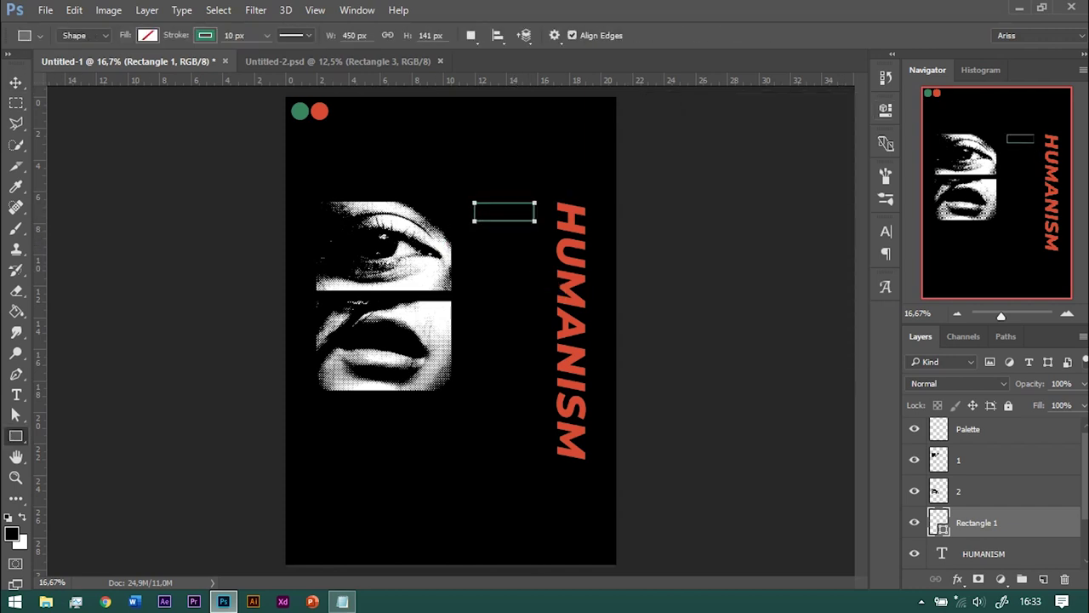
Move the green box beside the eye and mouth photos, nudging it up and right
{"action": "scroll", "coordinate": [550, 235], "scroll_direction": "up", "scroll_amount": 2}
{"action": "scroll", "coordinate": [572, 242], "scroll_direction": "down", "scroll_amount": 1}
{"action": "scroll", "coordinate": [937, 489], "scroll_direction": "down", "scroll_amount": 2}
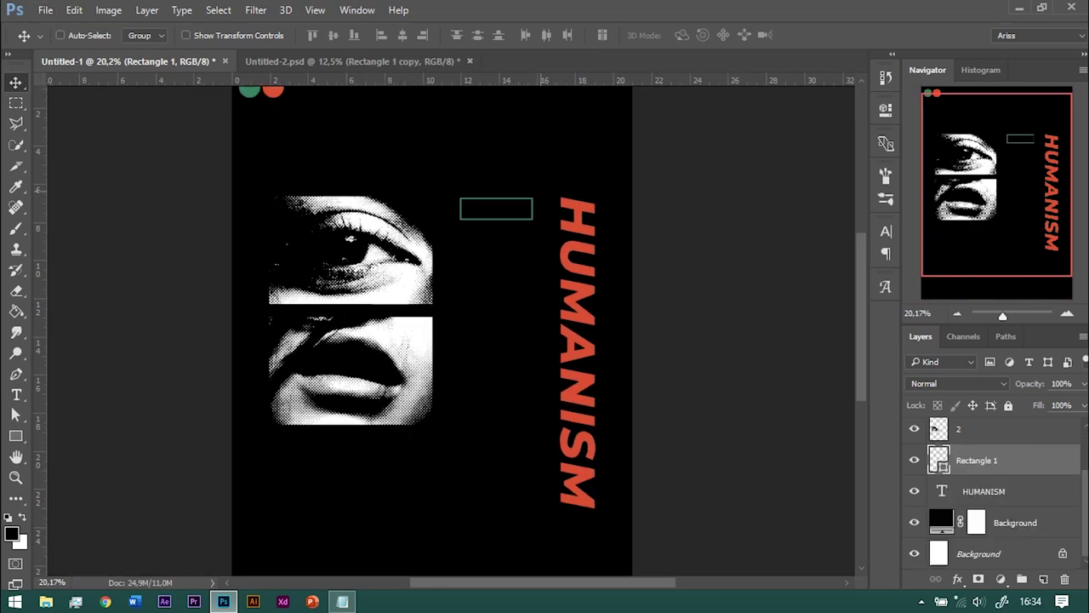
{"action": "scroll", "coordinate": [504, 252], "scroll_direction": "up", "scroll_amount": 3}
{"action": "left_click_drag", "start_coordinate": [501, 155], "coordinate": [457, 341]}
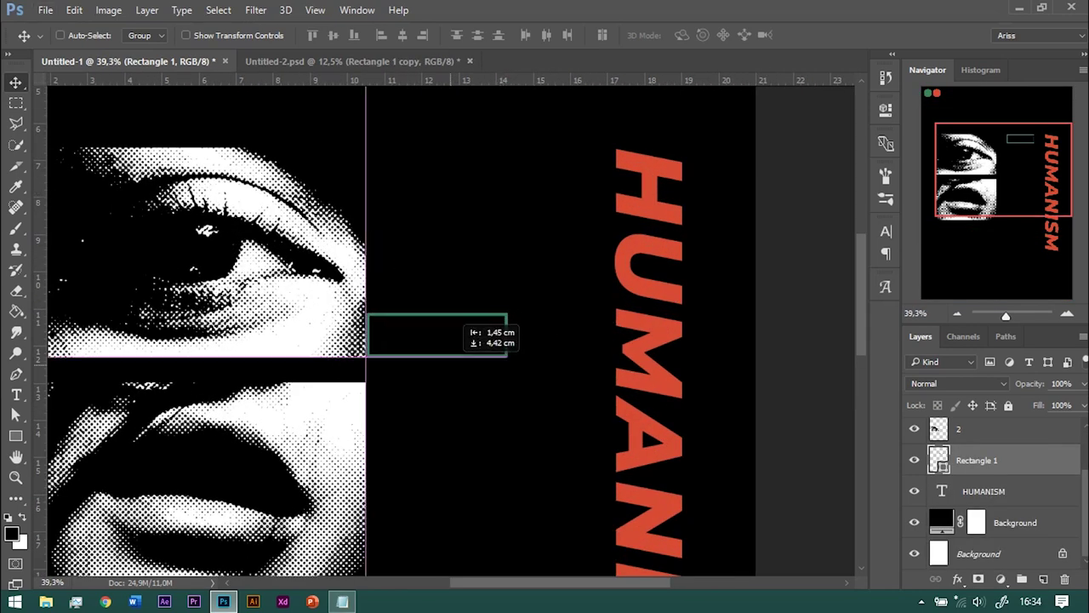
{"action": "key", "text": "shift+Up"}
{"action": "key", "text": "shift+Up"}
{"action": "key", "text": "shift+Up"}
{"action": "key", "text": "shift+Up"}
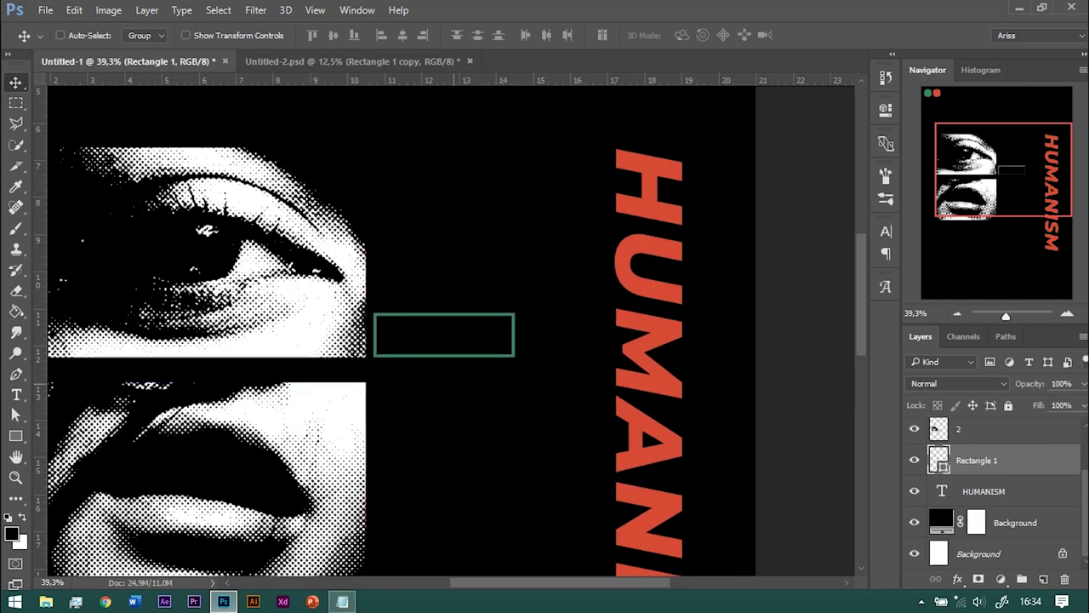
{"action": "left_click_drag", "start_coordinate": [429, 354], "coordinate": [443, 355]}
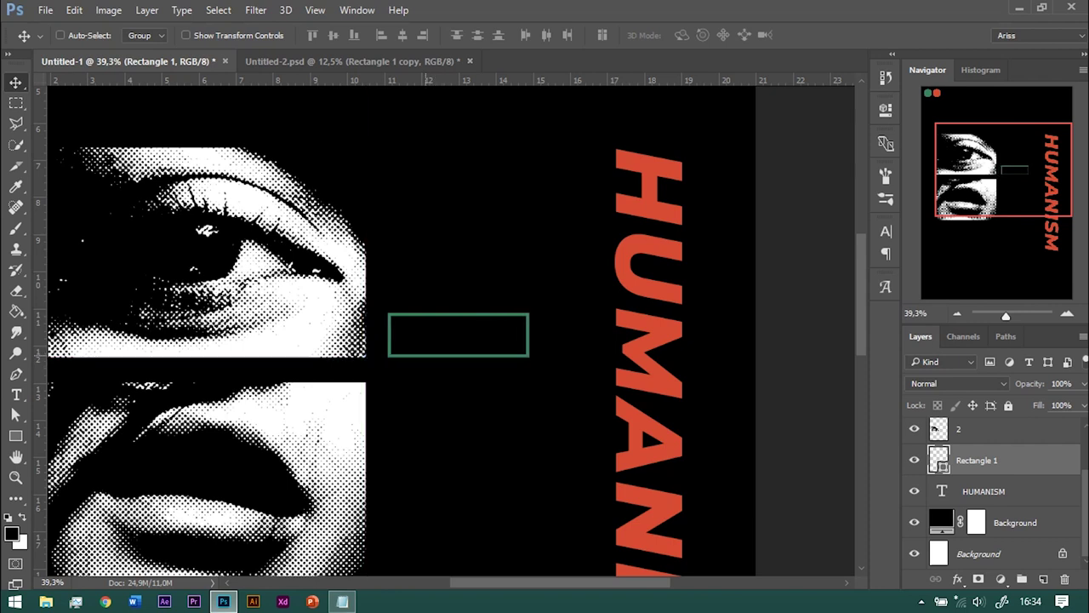
Move HUMANISM left, shift the photos and text right, and hide the Palette circles
{"action": "left_click", "coordinate": [984, 491]}
{"action": "mouse_move", "coordinate": [680, 315]}
{"action": "left_mouse_down"}
{"action": "mouse_move", "coordinate": [614, 314]}
{"action": "mouse_move", "coordinate": [625, 315]}
{"action": "left_mouse_up"}
{"action": "scroll", "coordinate": [995, 493], "scroll_direction": "up", "scroll_amount": 2}
{"action": "left_click", "coordinate": [958, 464], "text": "shift"}
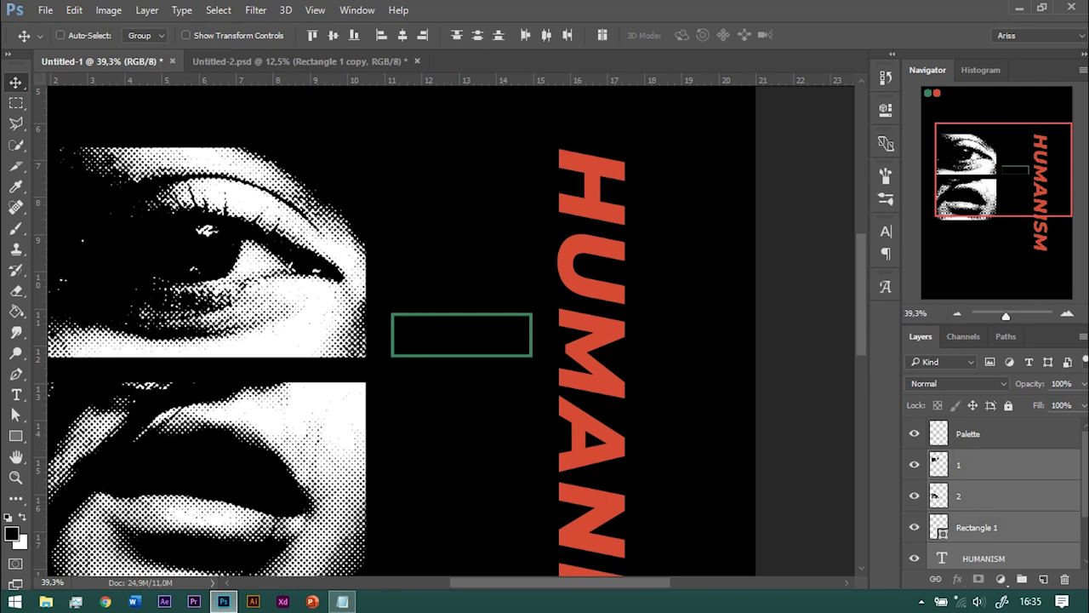
{"action": "key", "text": "ctrl+0"}
{"action": "left_click_drag", "start_coordinate": [432, 301], "coordinate": [443, 301]}
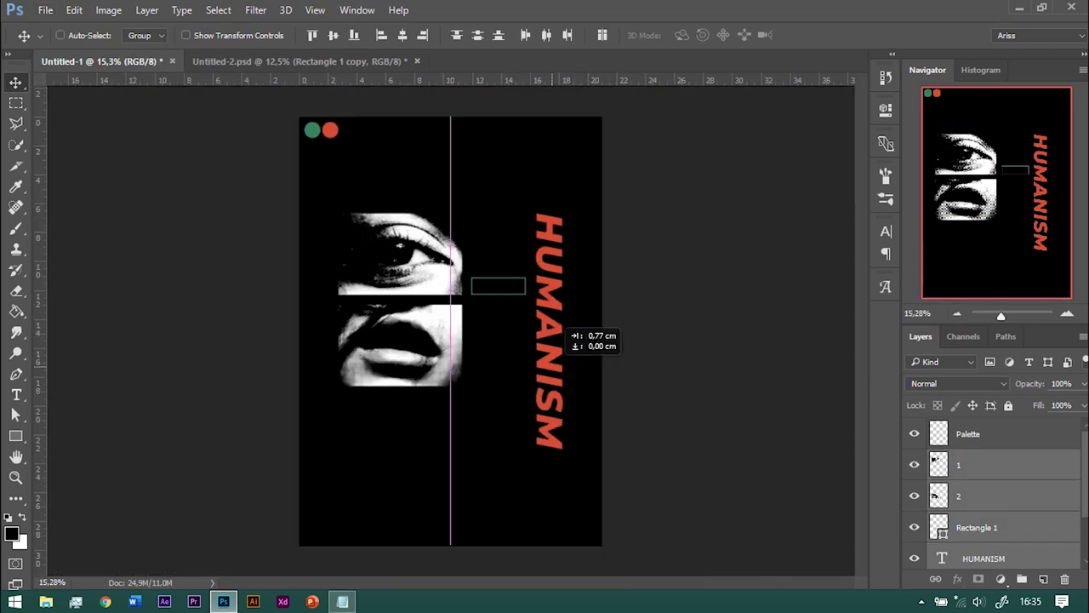
{"action": "left_click", "coordinate": [913, 433]}
{"action": "left_click_drag", "start_coordinate": [562, 327], "coordinate": [562, 327]}
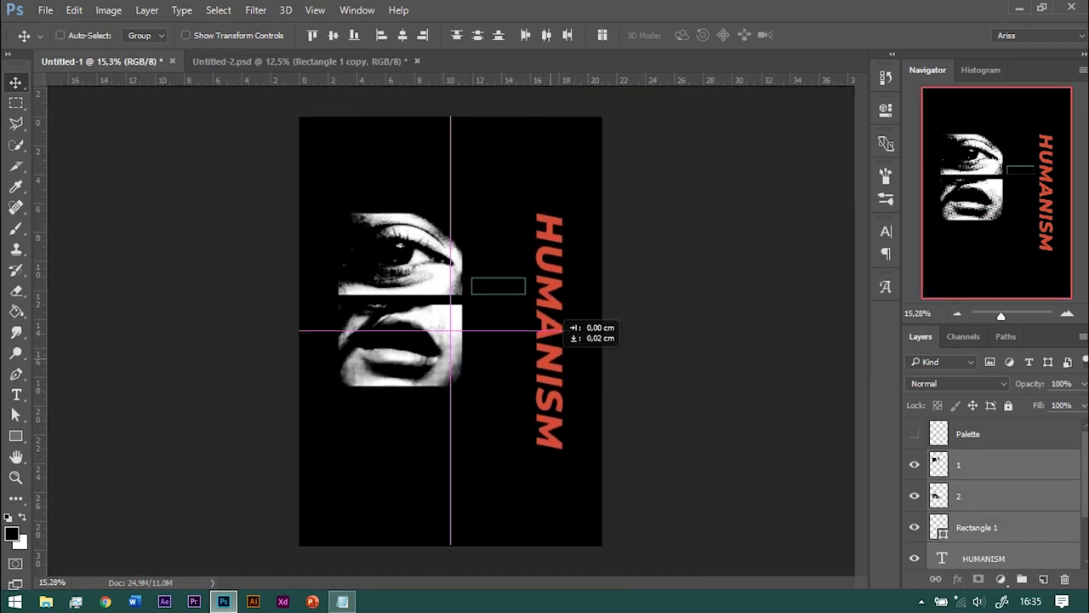
Raise Rectangle 1 above layer 1, move it beside HUMANISM, and duplicate it directly below
{"action": "scroll", "coordinate": [937, 494], "scroll_direction": "down", "scroll_amount": 2}
{"action": "left_click_drag", "start_coordinate": [970, 476], "coordinate": [970, 449]}
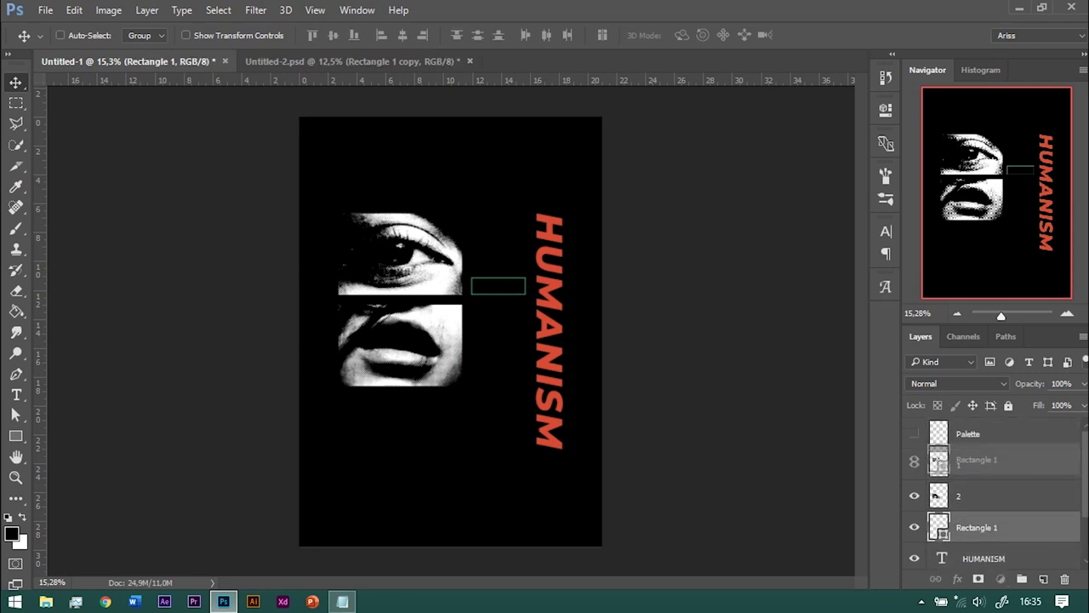
{"action": "scroll", "coordinate": [491, 263], "scroll_direction": "up", "scroll_amount": 2}
{"action": "left_click_drag", "start_coordinate": [511, 294], "coordinate": [514, 205]}
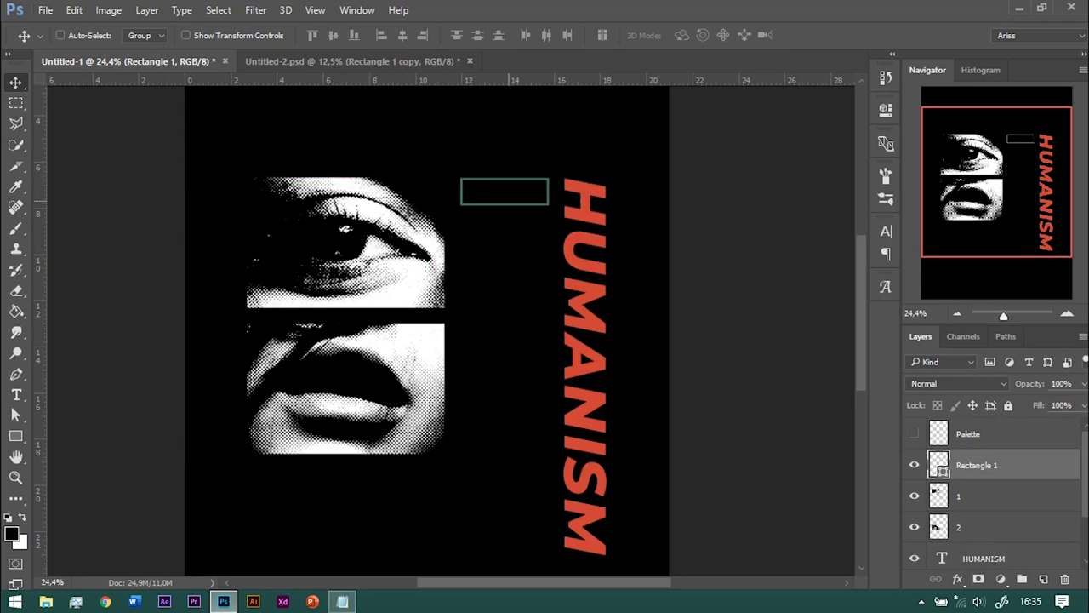
{"action": "left_click_drag", "start_coordinate": [511, 191], "coordinate": [513, 218]}
{"action": "scroll", "coordinate": [514, 219], "scroll_direction": "up", "scroll_amount": 3}
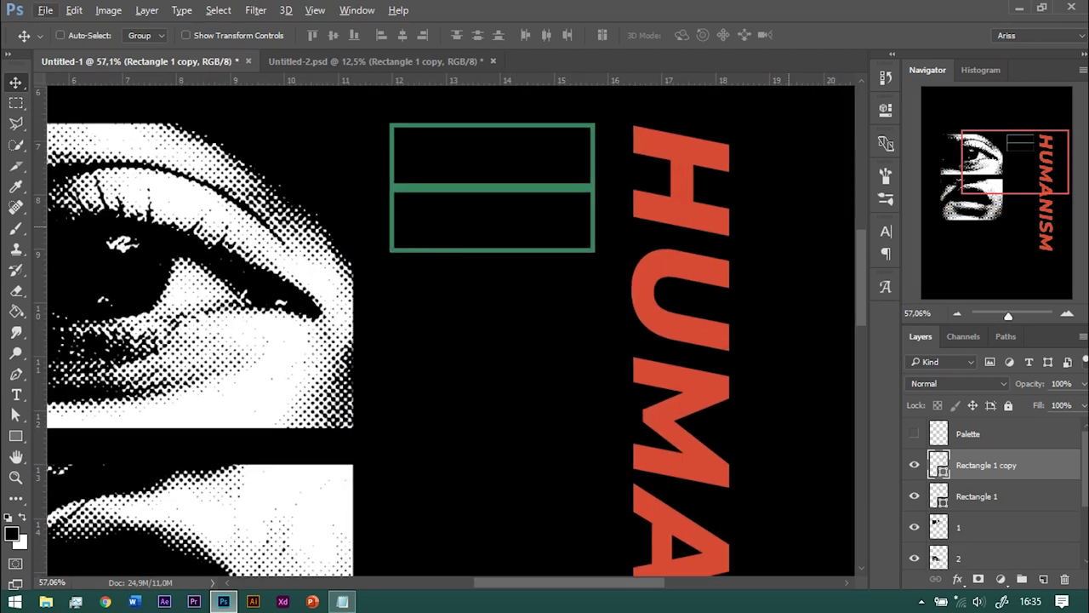
Nudge the duplicate green box so it shares an edge with the original
{"action": "key", "text": "shift+Up"}
{"action": "key", "text": "shift+Up"}
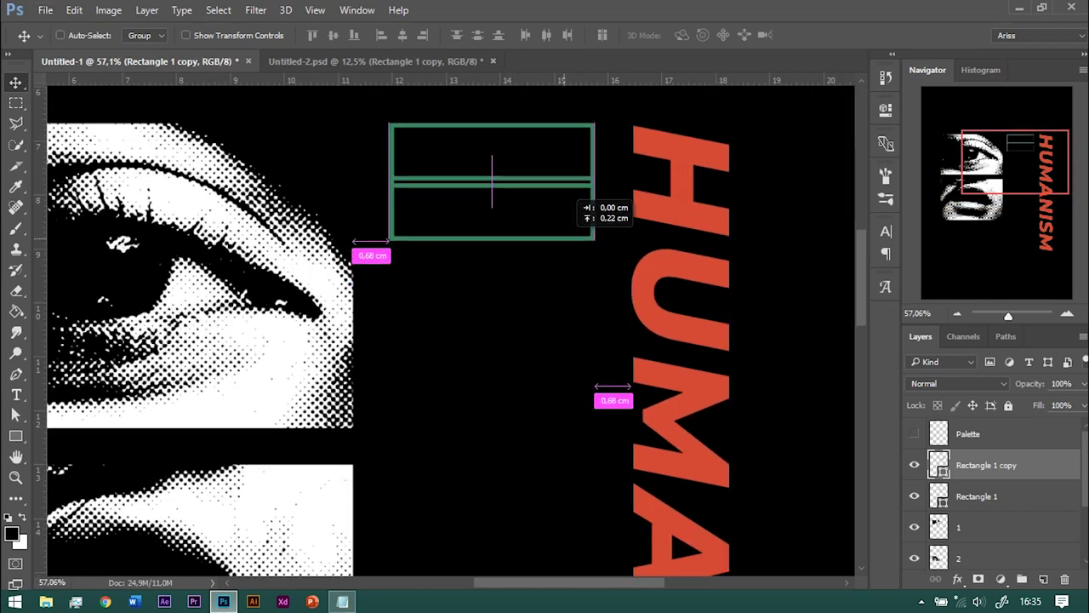
{"action": "scroll", "coordinate": [544, 177], "scroll_direction": "up", "scroll_amount": 2}
{"action": "key", "text": "shift+Up"}
{"action": "key", "text": "shift+Up"}
{"action": "key", "text": "alt+f"}
{"action": "key", "text": "Escape"}
{"action": "key", "text": "Down"}
{"action": "key", "text": "Up"}
{"action": "key", "text": "Up"}
{"action": "key", "text": "Down"}
Merge the duplicate box with Rectangle 1 into one layer
{"action": "scroll", "coordinate": [451, 324], "scroll_direction": "right", "scroll_amount": 1}
{"action": "scroll", "coordinate": [450, 324], "scroll_direction": "down", "scroll_amount": 3}
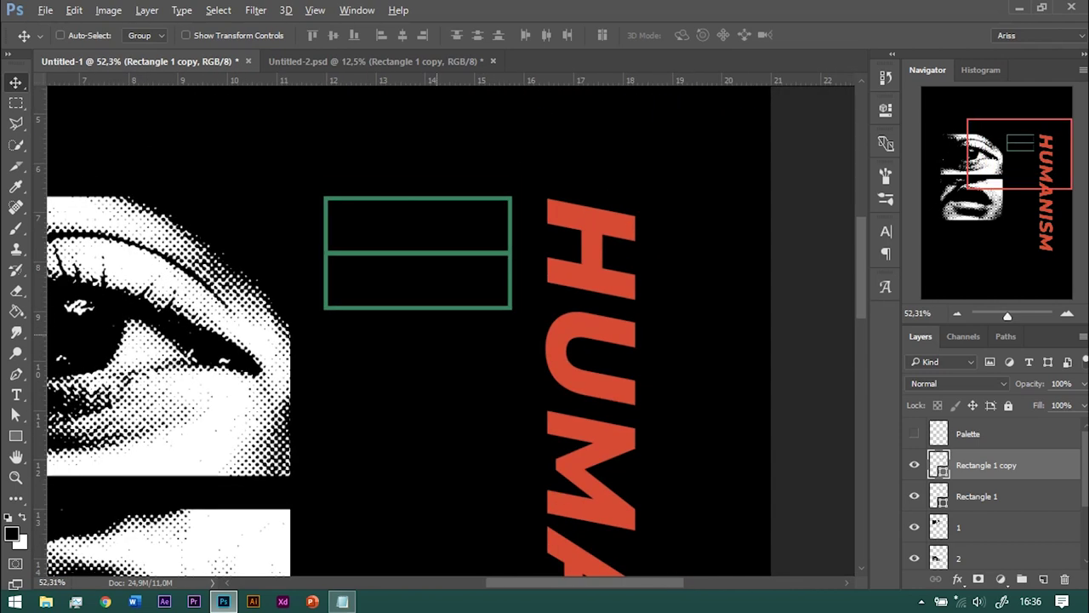
{"action": "key", "text": "ctrl"}
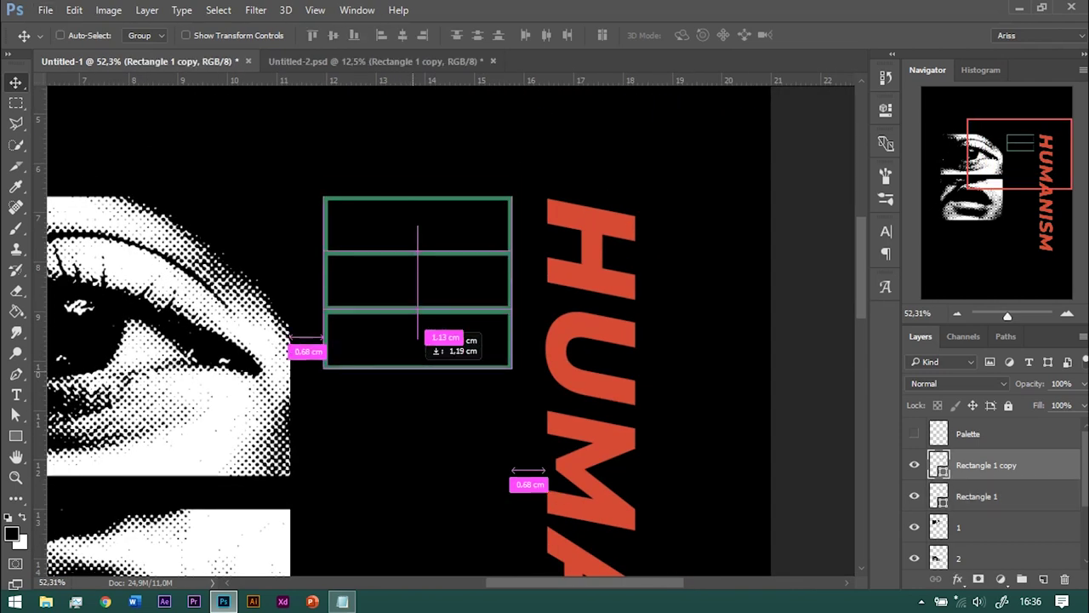
{"action": "left_click", "coordinate": [977, 496], "text": "shift"}
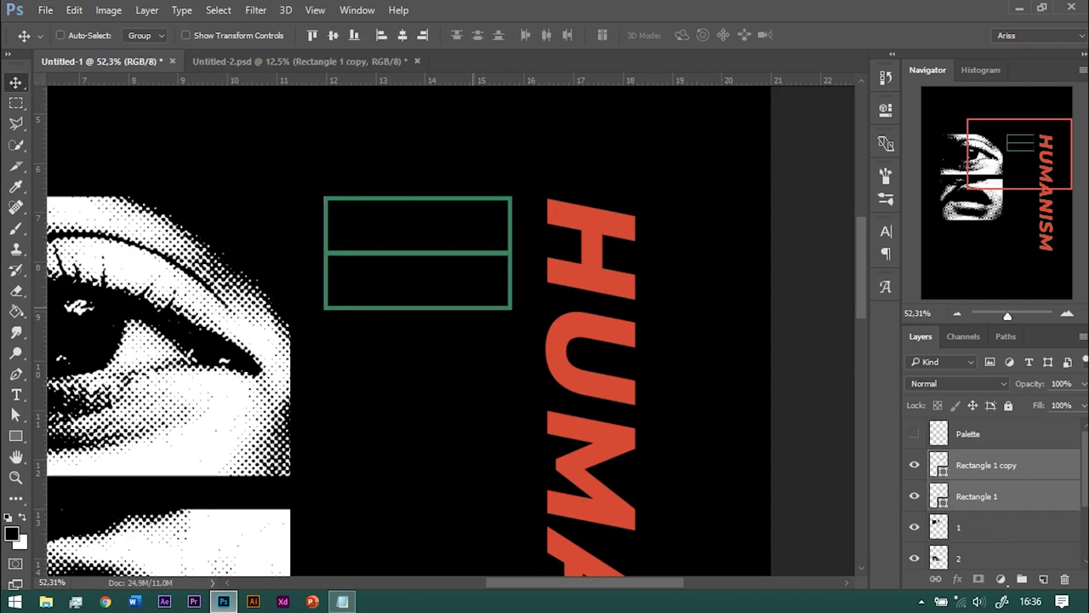
{"action": "key", "text": "ctrl+e"}
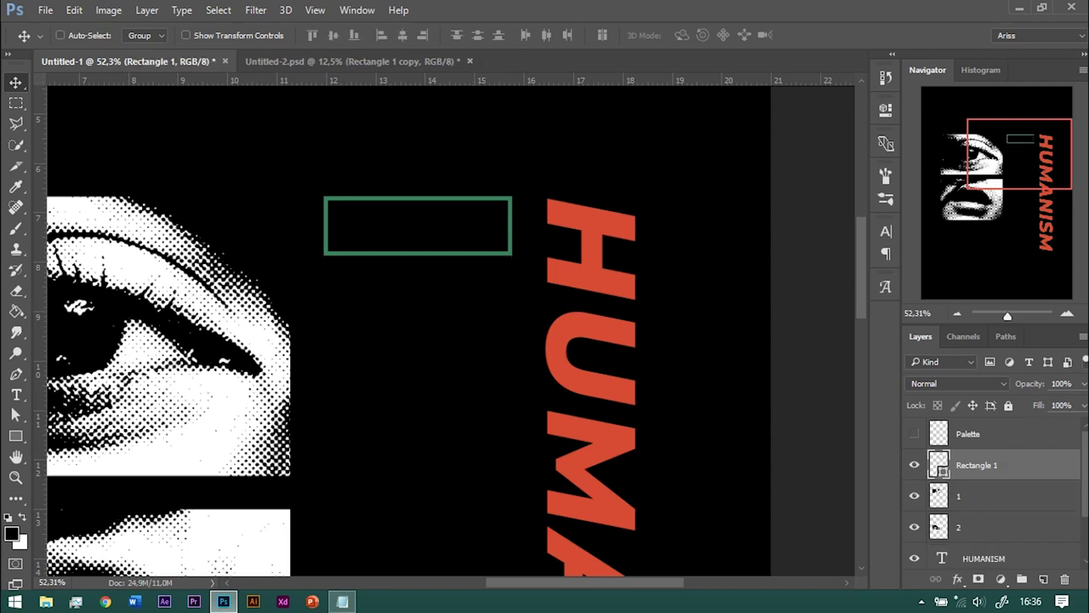
Alt-drag copies of the green box downward into a stacked column beside HUMANISM
{"action": "mouse_move", "coordinate": [417, 225]}
{"action": "left_mouse_down"}
{"action": "mouse_move", "coordinate": [416, 338]}
{"action": "mouse_move", "coordinate": [450, 414]}
{"action": "left_mouse_up"}
{"action": "scroll", "coordinate": [400, 370], "scroll_direction": "up", "scroll_amount": 2}
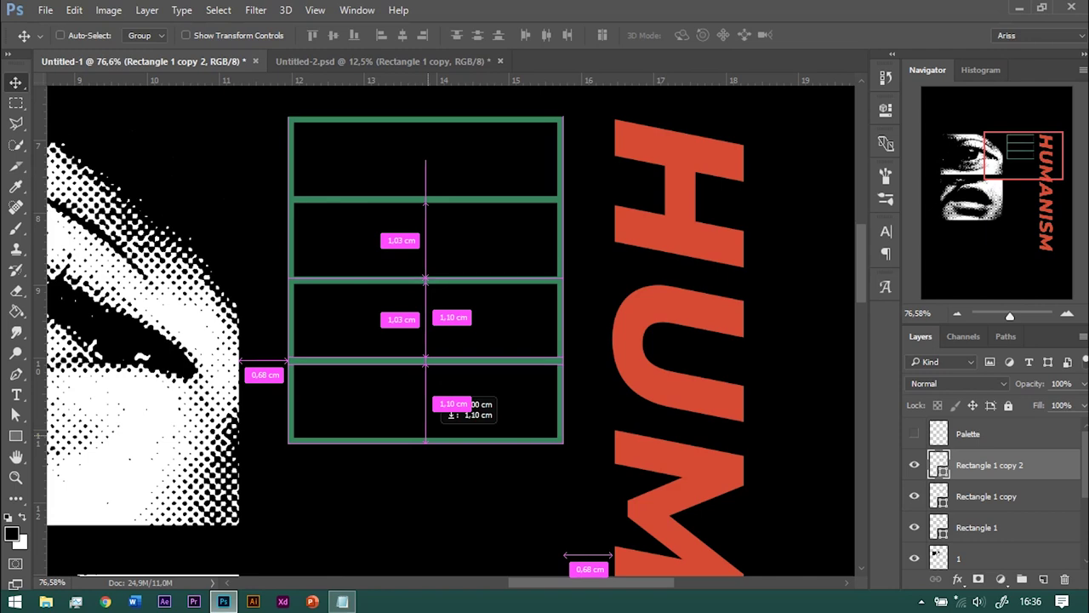
{"action": "scroll", "coordinate": [451, 414], "scroll_direction": "down", "scroll_amount": 3}
{"action": "left_click_drag", "start_coordinate": [451, 174], "coordinate": [438, 332]}
{"action": "scroll", "coordinate": [437, 333], "scroll_direction": "down", "scroll_amount": 2}
{"action": "left_click_drag", "start_coordinate": [426, 136], "coordinate": [430, 298]}
{"action": "scroll", "coordinate": [429, 298], "scroll_direction": "down", "scroll_amount": 2}
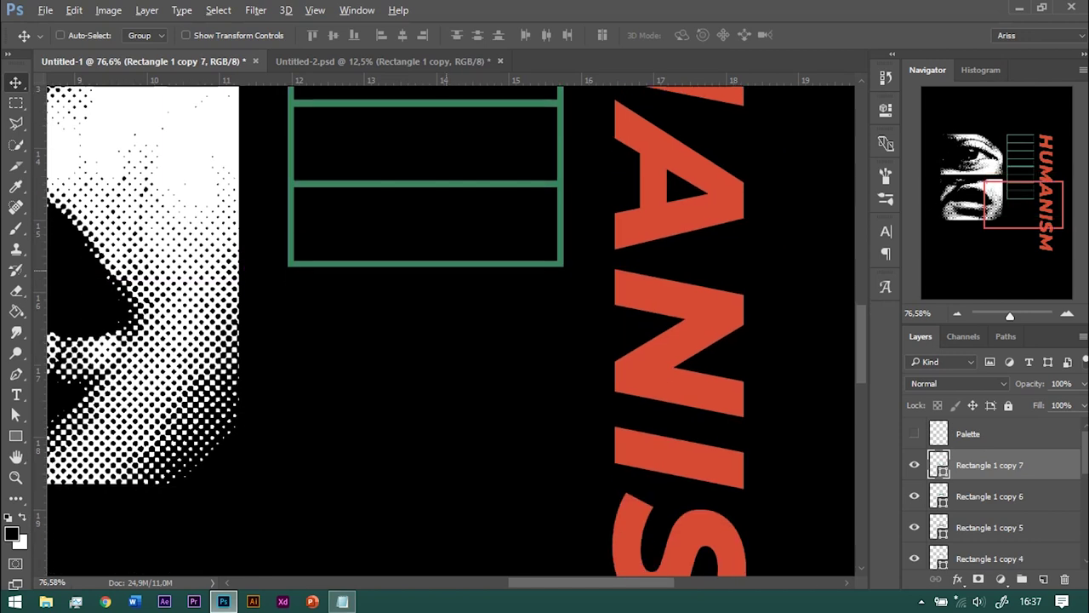
{"action": "left_click_drag", "start_coordinate": [437, 231], "coordinate": [437, 392]}
{"action": "scroll", "coordinate": [438, 392], "scroll_direction": "down", "scroll_amount": 2}
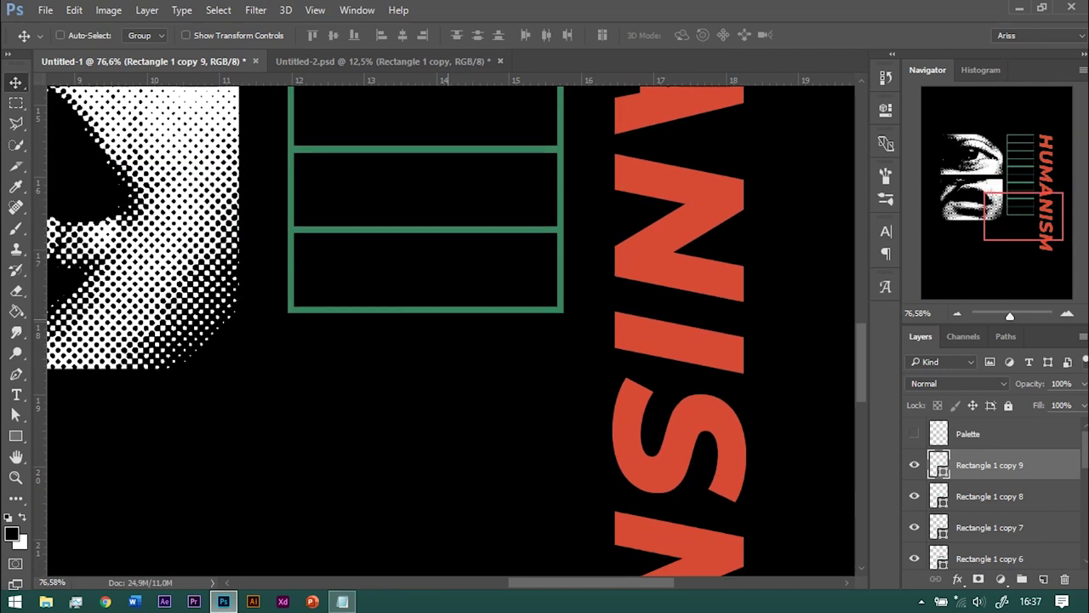
{"action": "left_click_drag", "start_coordinate": [494, 260], "coordinate": [493, 341]}
{"action": "key", "text": "ctrl+0"}
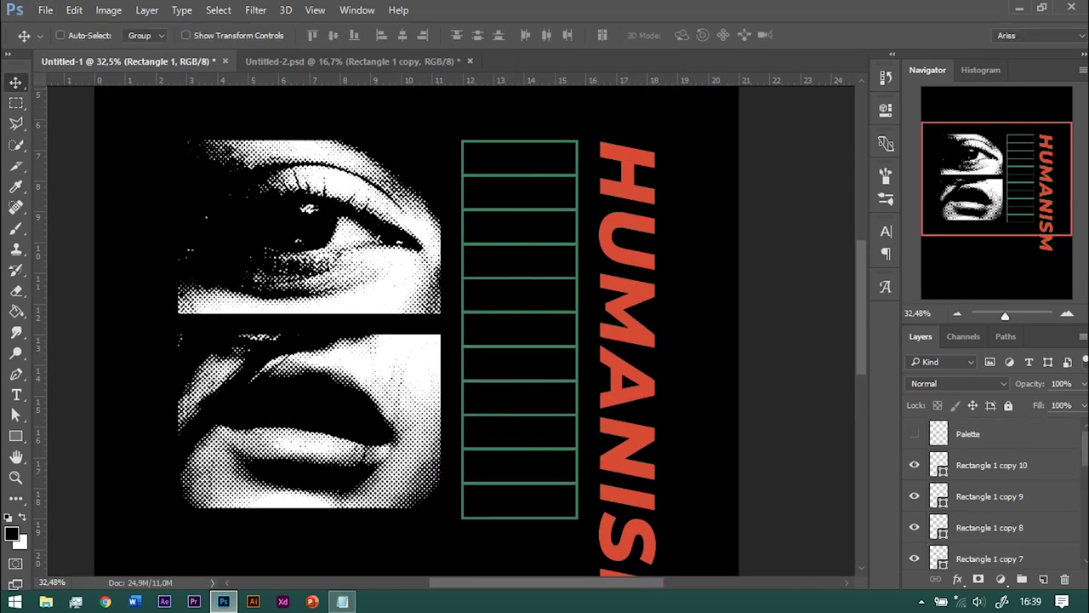
{"action": "key", "text": "ctrl+t"}
Adjust the box column's height and group the green box layers
{"action": "left_click_drag", "start_coordinate": [520, 139], "coordinate": [520, 138]}
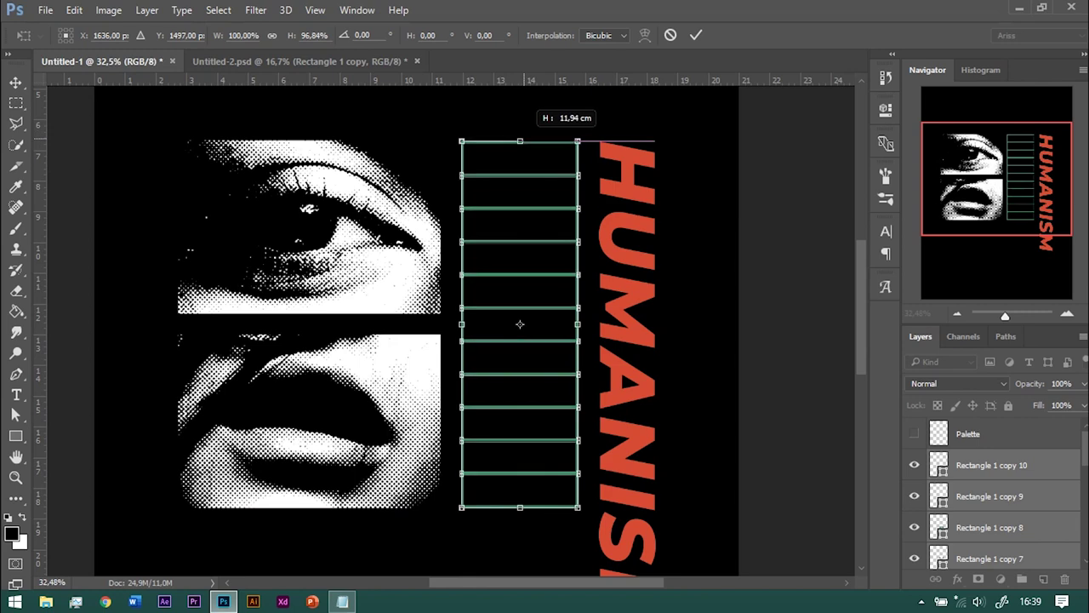
{"action": "key", "text": "Return"}
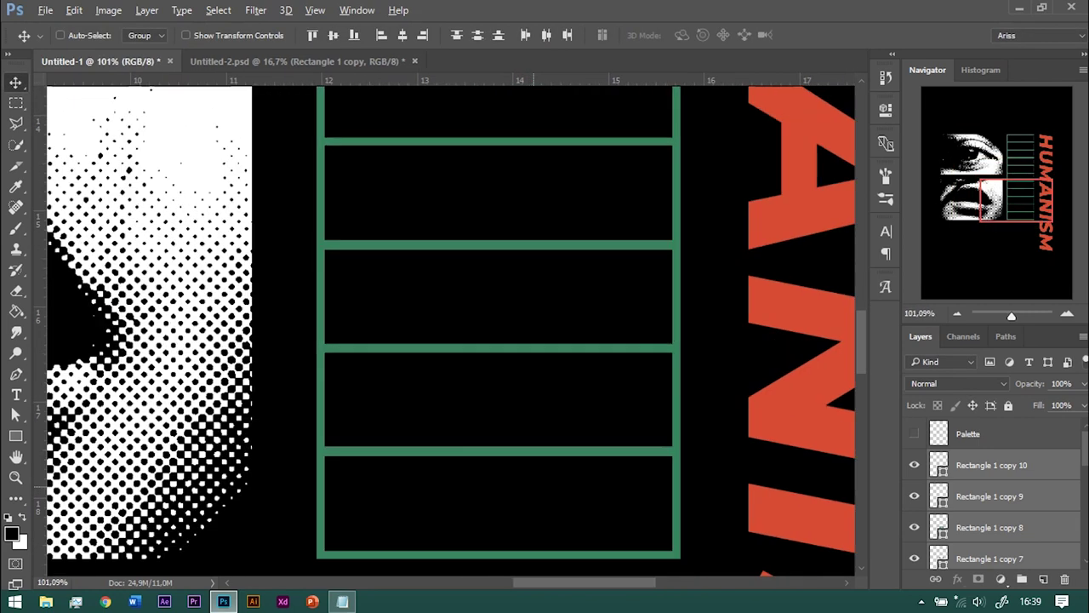
{"action": "key", "text": "ctrl+g"}
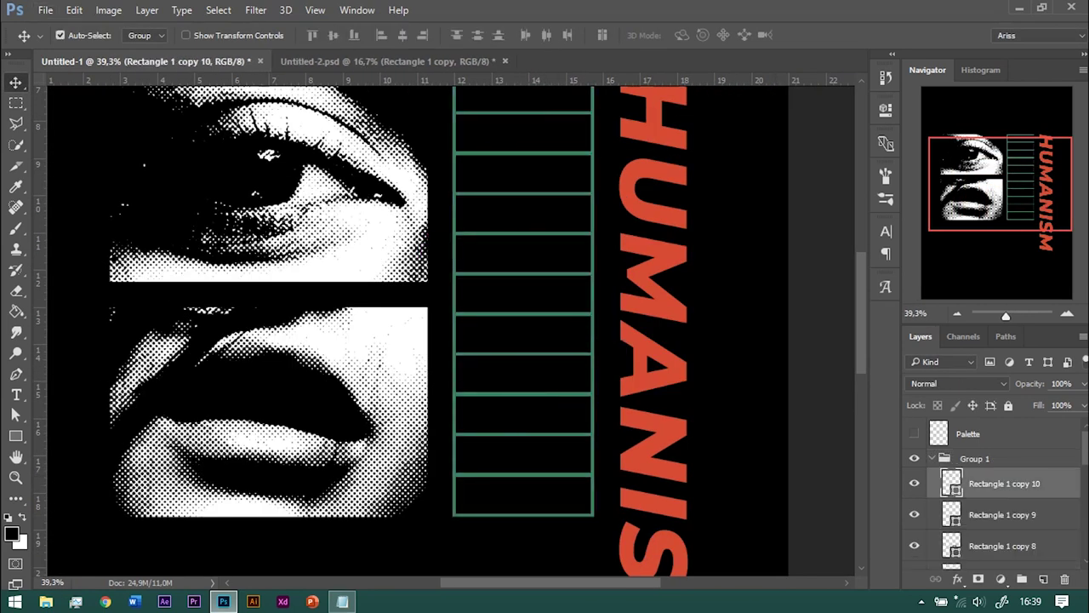
Stretch a copied box to full column height, forming the three-column grid
{"action": "key", "text": "ctrl+t"}
{"action": "scroll", "coordinate": [512, 483], "scroll_direction": "down", "scroll_amount": 1}
{"action": "left_click_drag", "start_coordinate": [522, 477], "coordinate": [521, 174]}
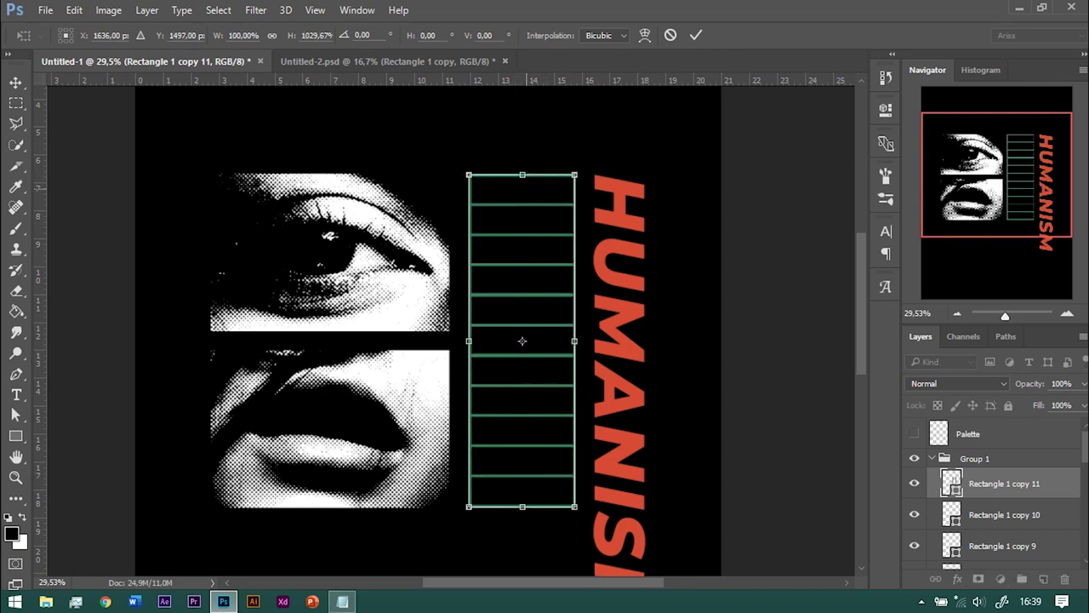
{"action": "key", "text": "Return"}
{"action": "scroll", "coordinate": [535, 167], "scroll_direction": "up", "scroll_amount": 5}
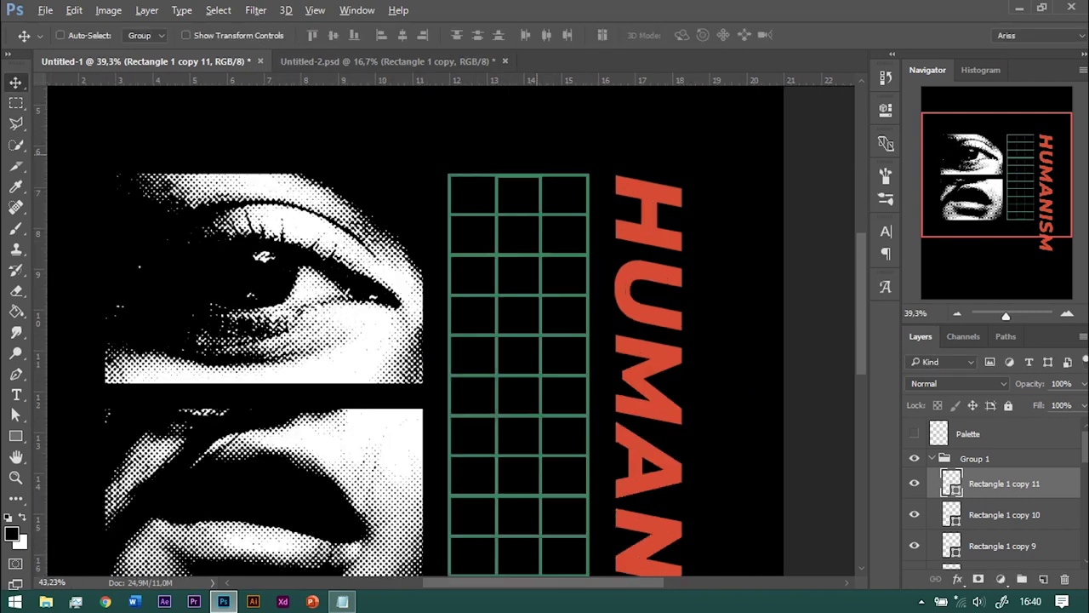
{"action": "key", "text": "ctrl+t"}
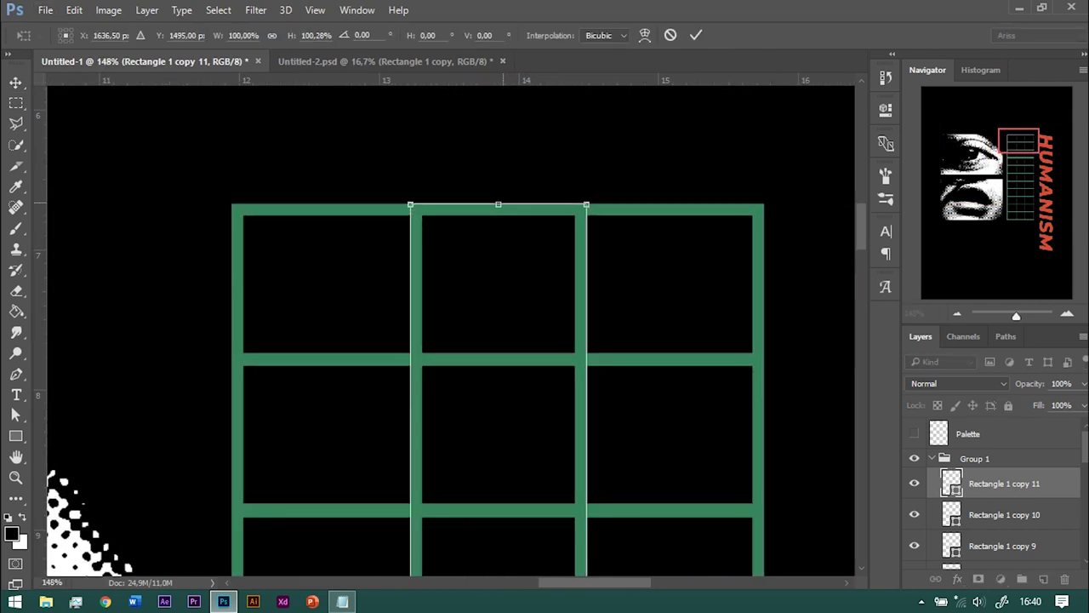
{"action": "key", "text": "Return"}
{"action": "scroll", "coordinate": [529, 332], "scroll_direction": "up", "scroll_amount": 3}
{"action": "scroll", "coordinate": [529, 331], "scroll_direction": "down", "scroll_amount": 5}
{"action": "scroll", "coordinate": [529, 332], "scroll_direction": "down", "scroll_amount": 3}
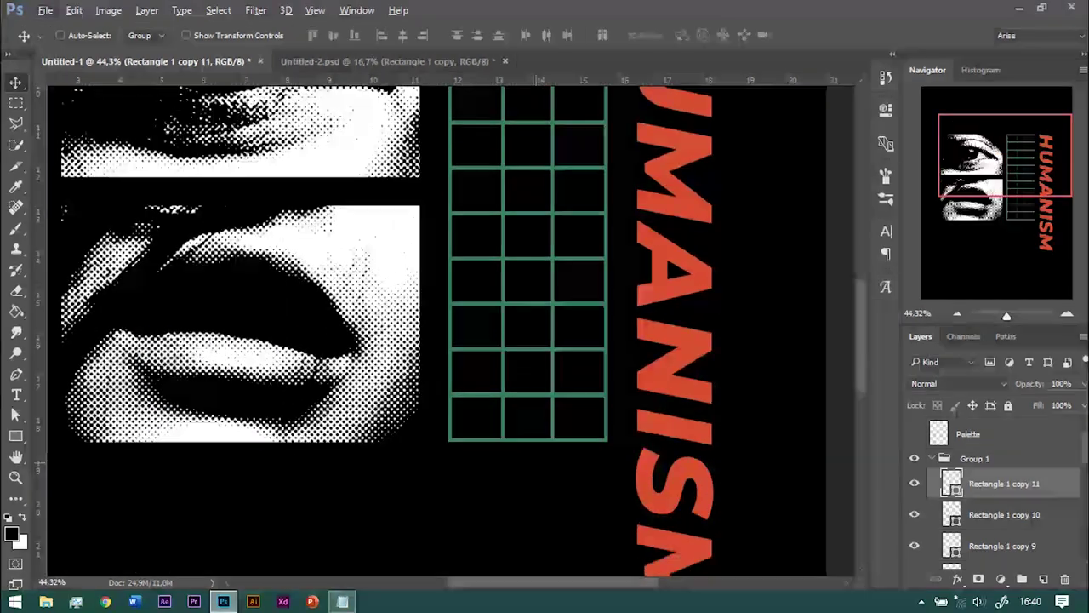
{"action": "scroll", "coordinate": [529, 332], "scroll_direction": "up", "scroll_amount": 5}
{"action": "scroll", "coordinate": [529, 332], "scroll_direction": "down", "scroll_amount": 7}
{"action": "scroll", "coordinate": [529, 332], "scroll_direction": "down", "scroll_amount": 2}
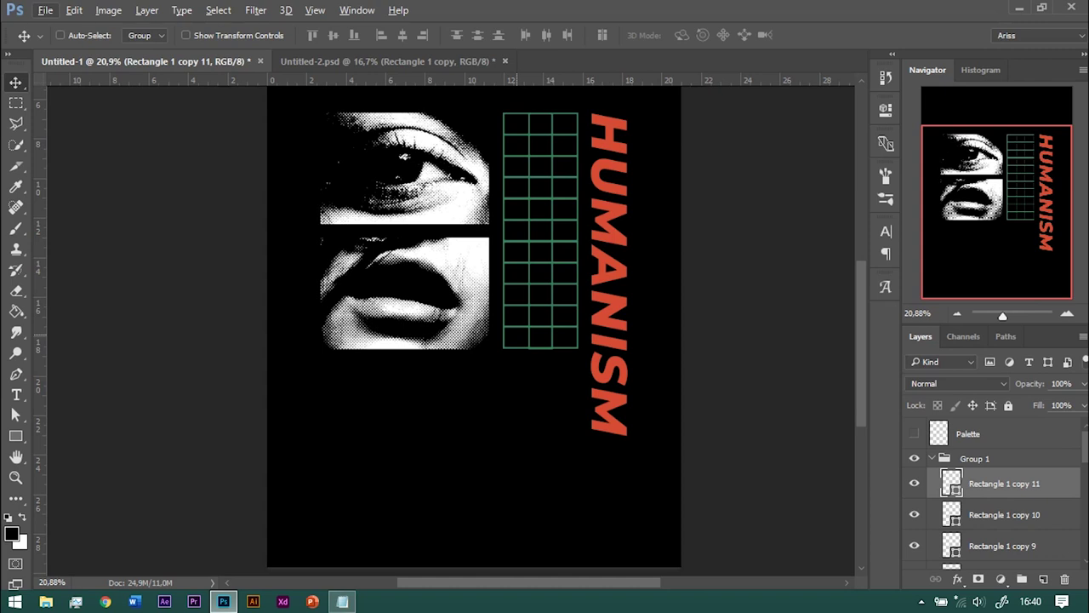
Add white, upright ExtraBold '100%' text below the lips photo
{"action": "key", "text": "t"}
{"action": "left_click", "coordinate": [352, 383]}
{"action": "type", "text": "100"}
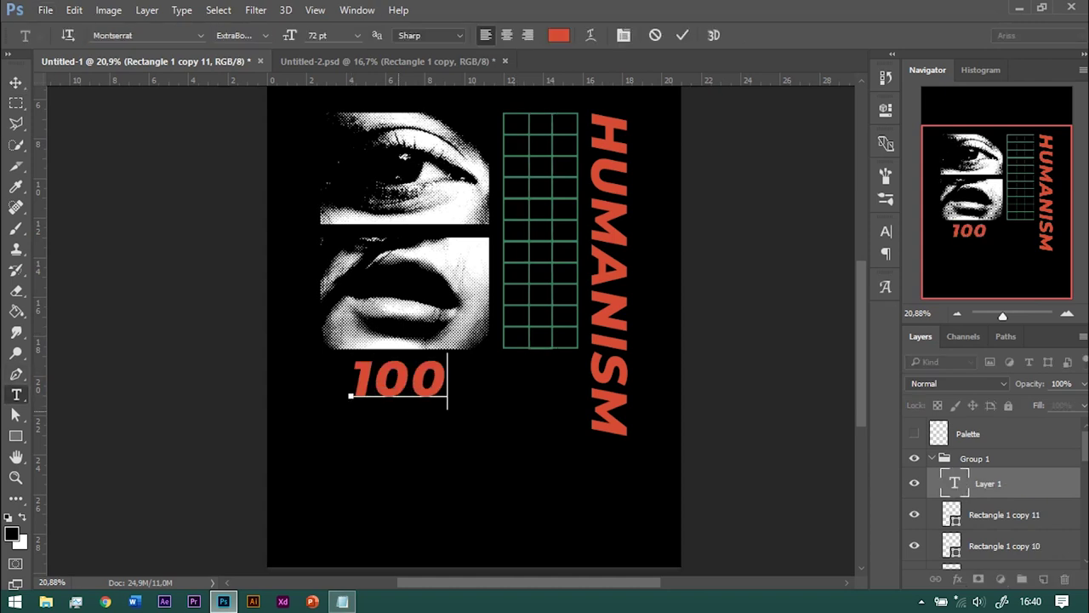
{"action": "type", "text": "%"}
{"action": "key", "text": "ctrl+a"}
{"action": "left_click", "coordinate": [558, 35]}
{"action": "left_click", "coordinate": [970, 116]}
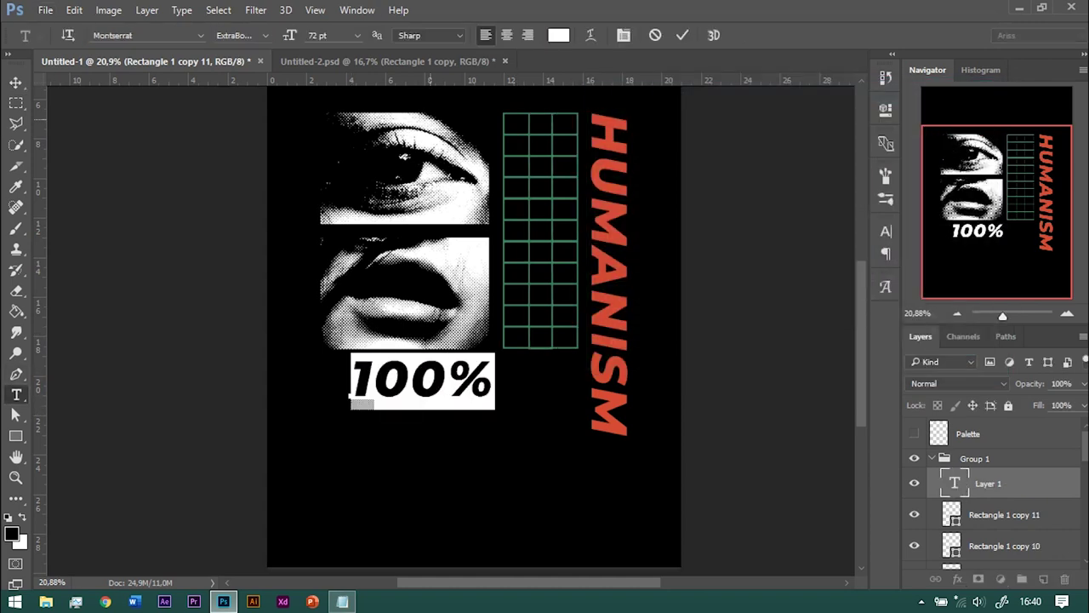
{"action": "left_click", "coordinate": [265, 35]}
{"action": "left_click", "coordinate": [255, 205]}
{"action": "left_click", "coordinate": [356, 35]}
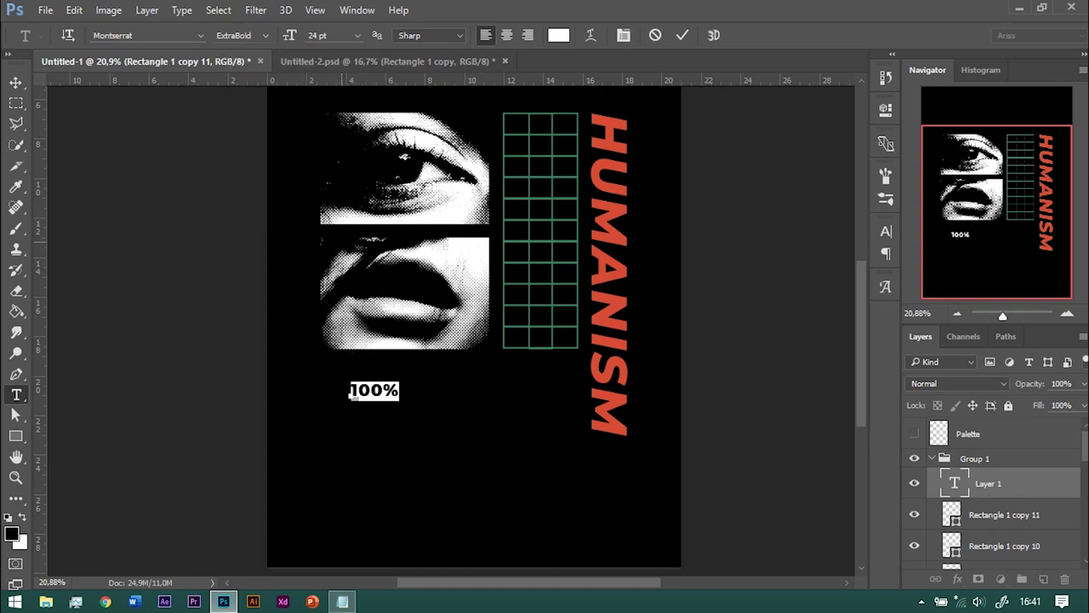
{"action": "key", "text": "ctrl+Return"}
Move the 100% text up-left so it sits under the lips photo
{"action": "key", "text": "v"}
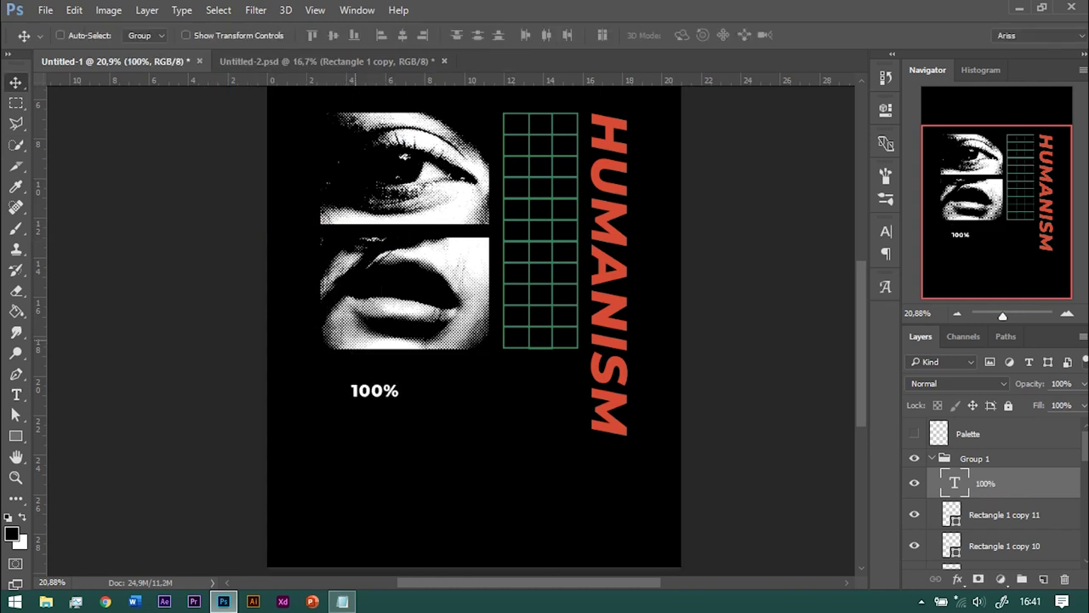
{"action": "scroll", "coordinate": [349, 408], "scroll_direction": "up", "scroll_amount": 1}
{"action": "scroll", "coordinate": [349, 408], "scroll_direction": "up", "scroll_amount": 2}
{"action": "left_click_drag", "start_coordinate": [434, 332], "coordinate": [371, 249]}
{"action": "key", "text": "shift+Down"}
{"action": "key", "text": "shift+Down"}
{"action": "key", "text": "shift+Down"}
{"action": "key", "text": "shift+Down"}
{"action": "key", "text": "shift+Down"}
{"action": "key", "text": "shift+Down"}
{"action": "key", "text": "shift+Down"}
Add 'HUMAN' below 100% in SemiBold 14 pt with widened letter spacing
{"action": "key", "text": "t"}
{"action": "left_click", "coordinate": [328, 369]}
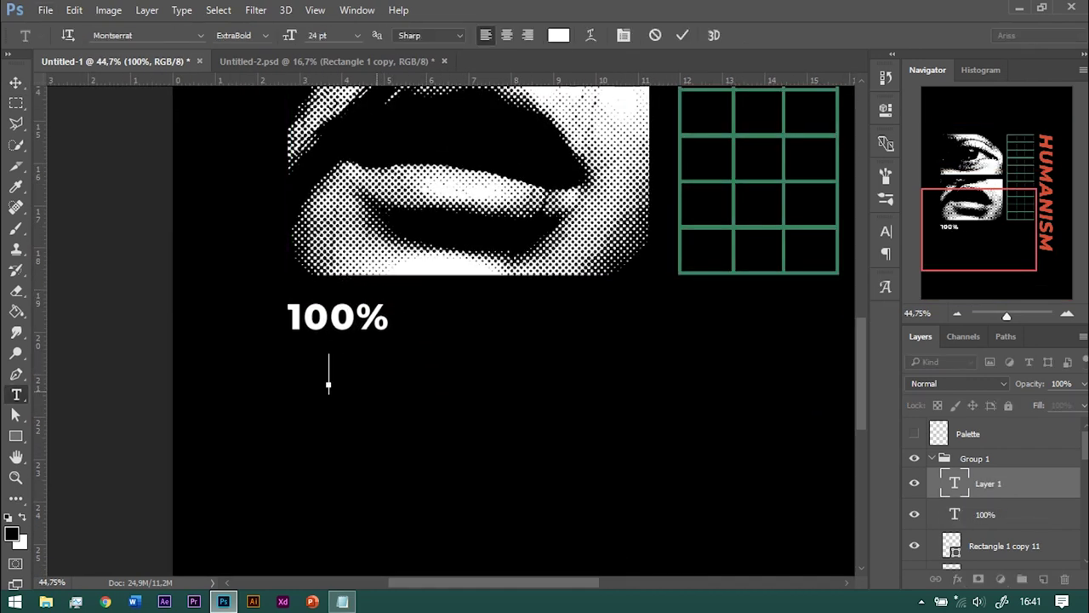
{"action": "type", "text": "HUMAN"}
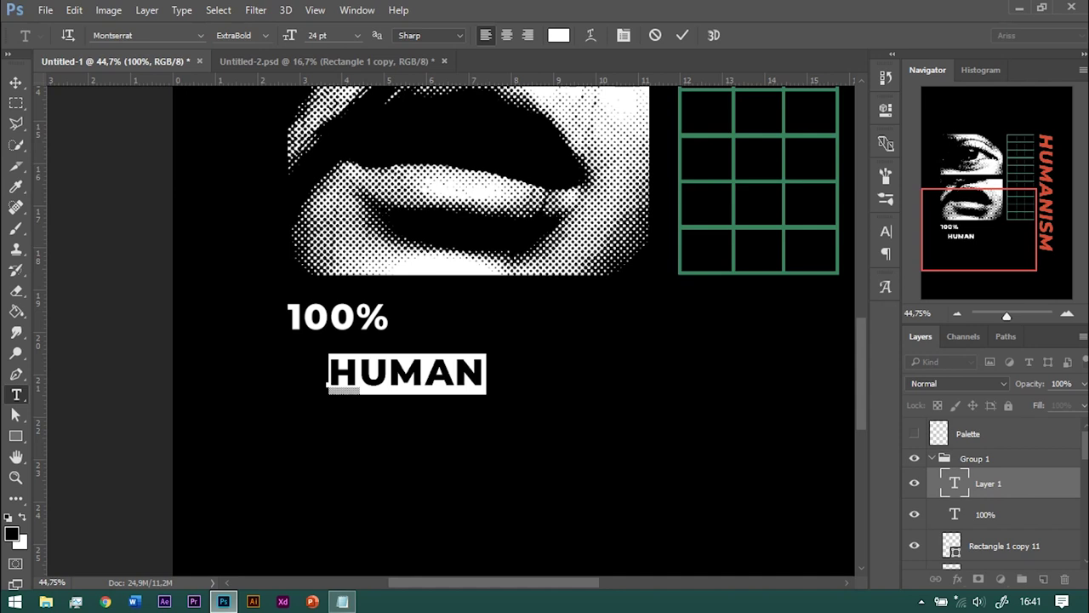
{"action": "left_click", "coordinate": [266, 35]}
{"action": "left_click", "coordinate": [255, 210]}
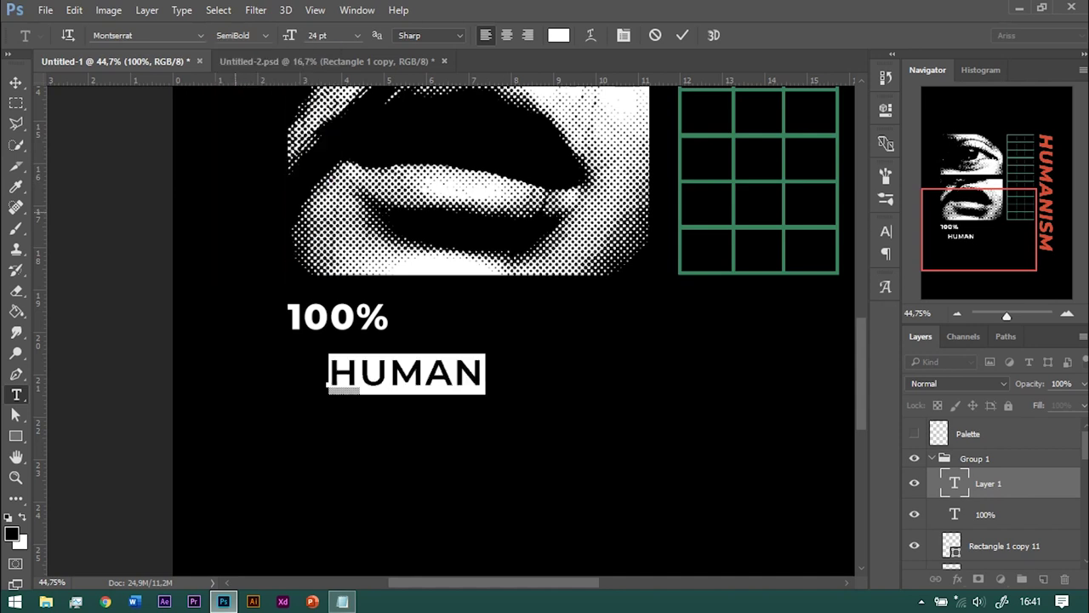
{"action": "left_click", "coordinate": [357, 35]}
{"action": "left_click", "coordinate": [340, 182]}
{"action": "left_click", "coordinate": [886, 231]}
{"action": "left_click", "coordinate": [857, 290]}
{"action": "left_click", "coordinate": [817, 532]}
{"action": "key", "text": "ctrl+Return"}
Reselect the 100% text for editing and close the character settings
{"action": "double_click", "coordinate": [291, 328]}
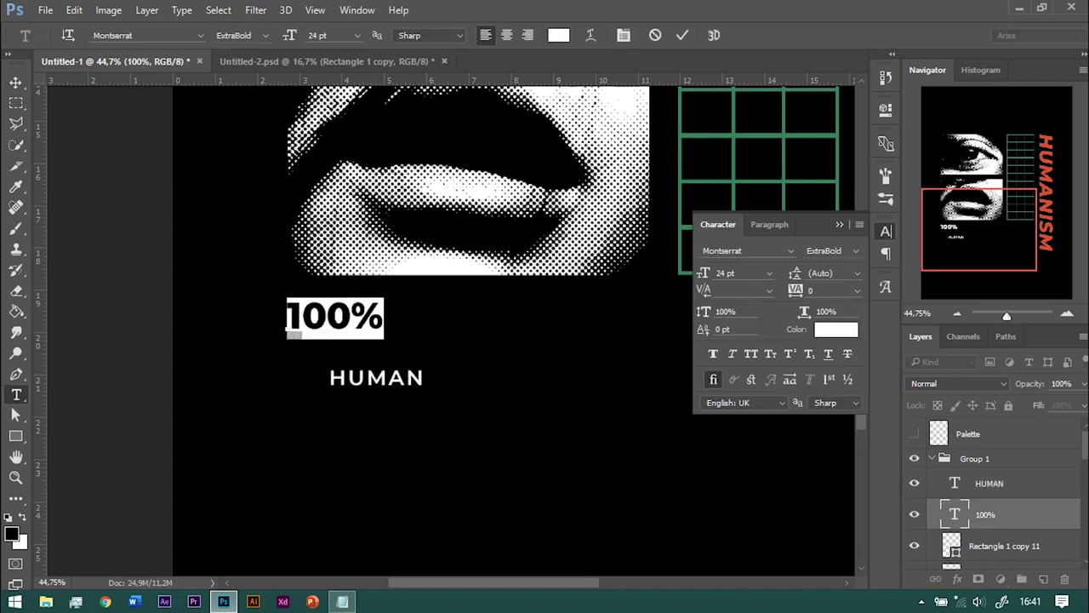
{"action": "left_click", "coordinate": [885, 230]}
{"action": "key", "text": "ctrl+Return"}
{"action": "key", "text": "v"}
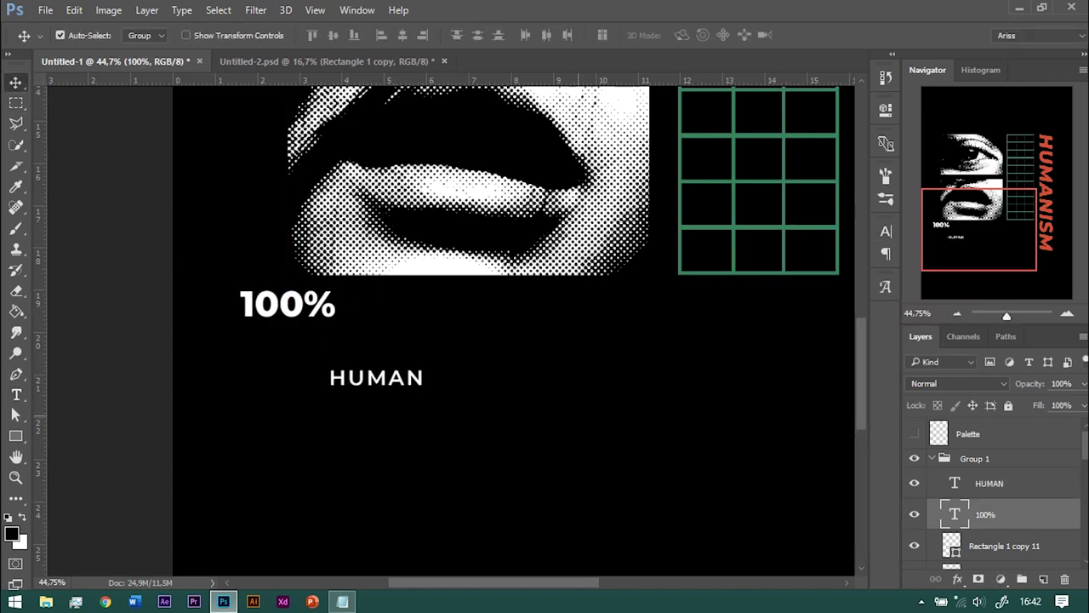
Move the HUMAN and 100% layers out of Group 1 and place HUMAN under 100%
{"action": "left_click_drag", "start_coordinate": [953, 440], "coordinate": [952, 449]}
{"action": "left_click", "coordinate": [975, 464]}
{"action": "left_click", "coordinate": [973, 496]}
{"action": "left_click_drag", "start_coordinate": [404, 332], "coordinate": [358, 322]}
{"action": "key", "text": "ctrl+z"}
{"action": "left_click", "coordinate": [976, 465]}
{"action": "left_click_drag", "start_coordinate": [410, 345], "coordinate": [367, 305]}
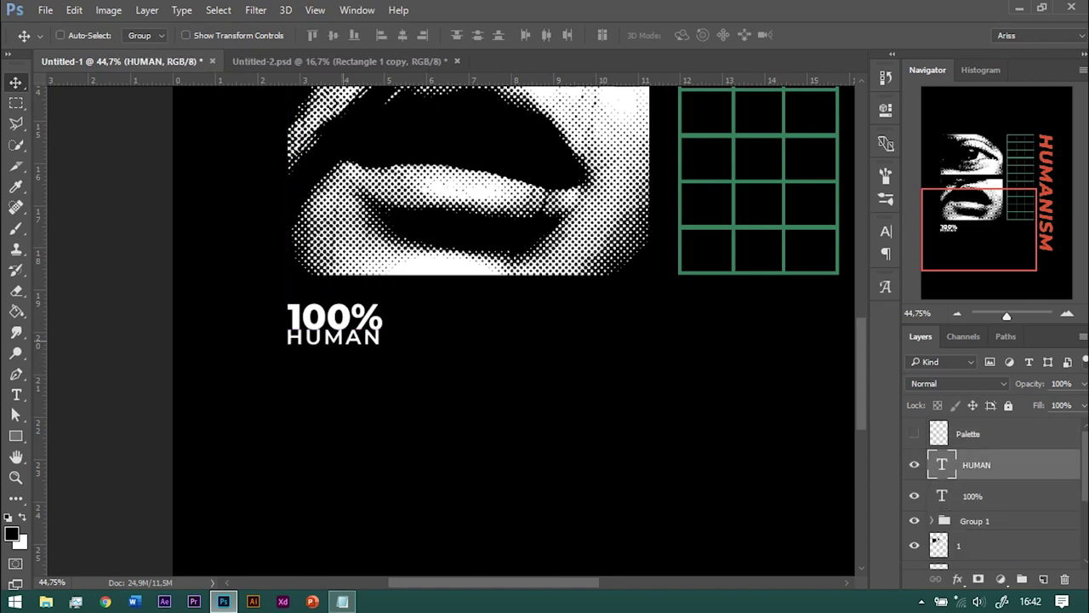
{"action": "scroll", "coordinate": [510, 330], "scroll_direction": "down", "scroll_amount": 2}
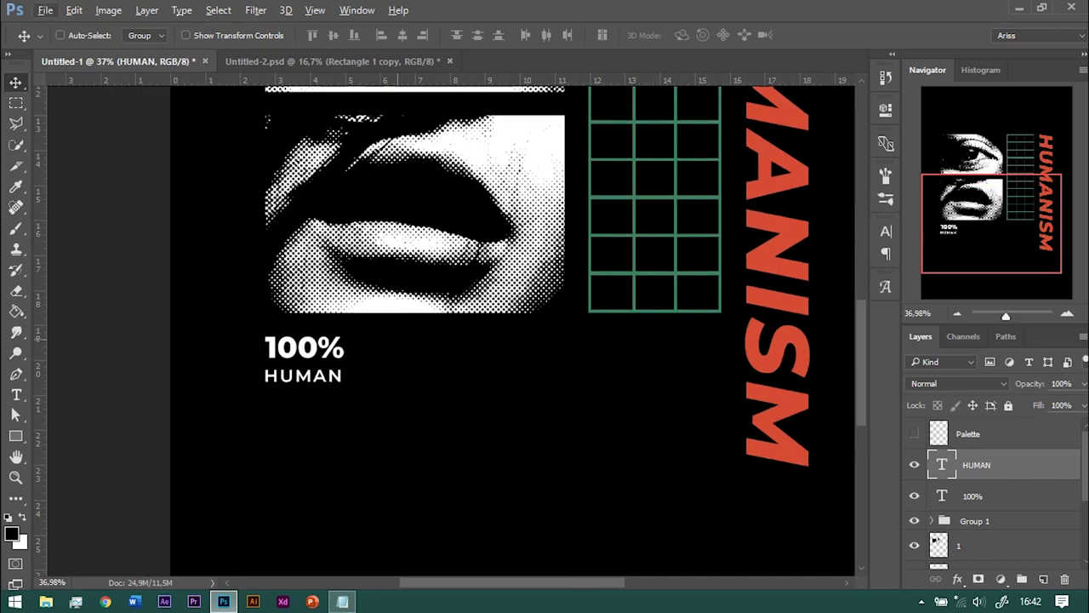
Create a white 7 by 153 px bar and place it right of 100% HUMAN
{"action": "key", "text": "u"}
{"action": "left_click", "coordinate": [511, 330]}
{"action": "type", "text": "7"}
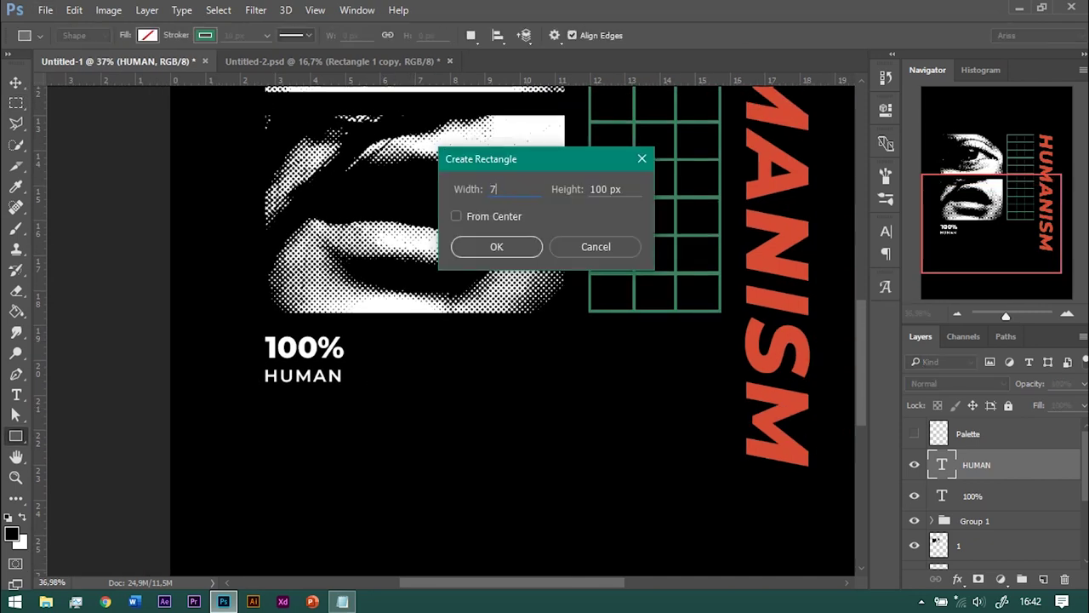
{"action": "type", "text": "3"}
{"action": "key", "text": "Return"}
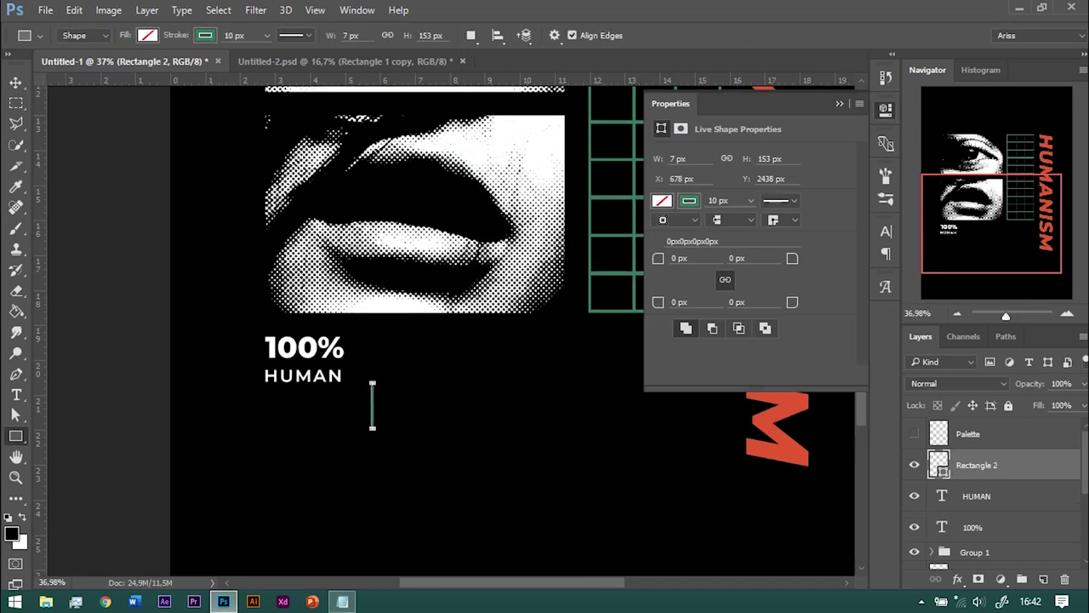
{"action": "left_click", "coordinate": [661, 201]}
{"action": "key", "text": "Escape"}
{"action": "key", "text": "v"}
{"action": "scroll", "coordinate": [343, 402], "scroll_direction": "up", "scroll_amount": 2, "text": "alt"}
{"action": "mouse_move", "coordinate": [390, 408]}
{"action": "left_mouse_down"}
{"action": "mouse_move", "coordinate": [371, 300]}
{"action": "mouse_move", "coordinate": [355, 300]}
{"action": "left_mouse_up"}
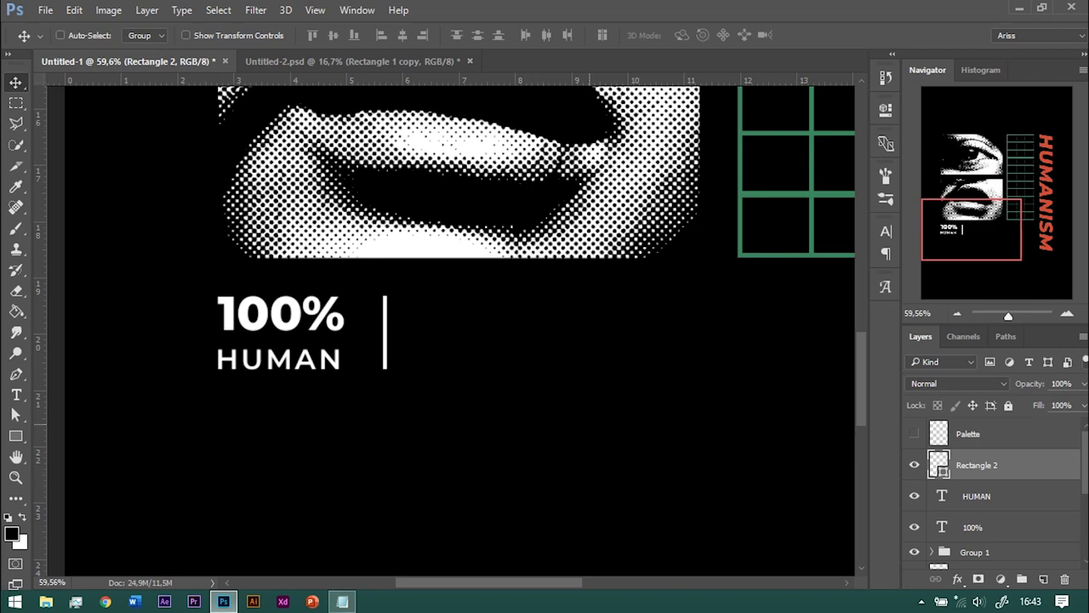
Start a text line right of the divider and switch to the Notepad notes
{"action": "key", "text": "t"}
{"action": "left_click", "coordinate": [500, 331]}
{"action": "key", "text": "alt+Tab"}
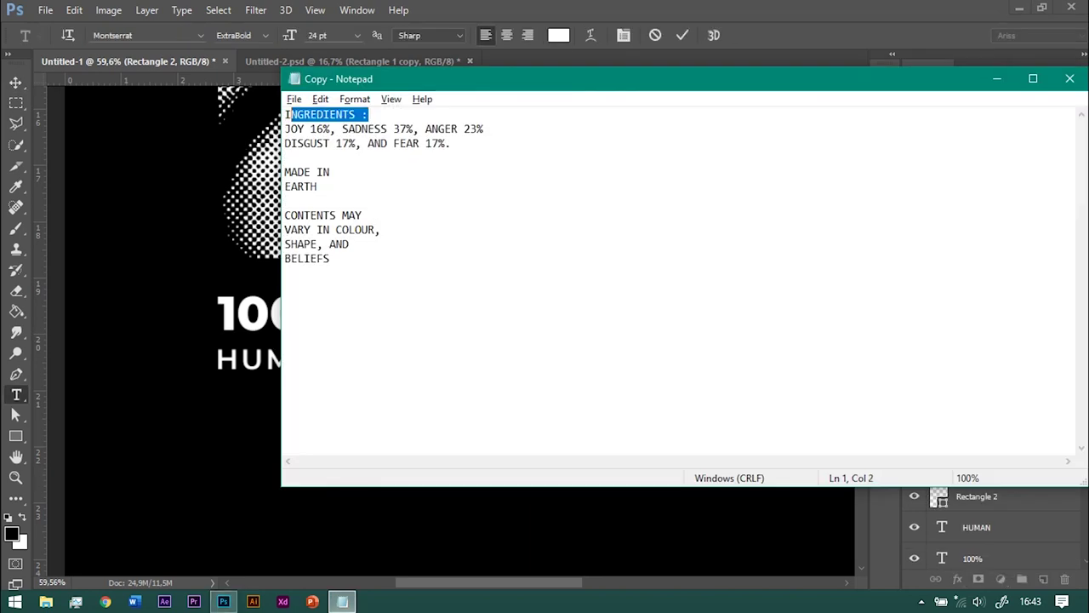
Paste the INGREDIENTS heading as SemiBold 14 pt with tracking 120
{"action": "key", "text": "alt+Tab"}
{"action": "key", "text": "ctrl+v"}
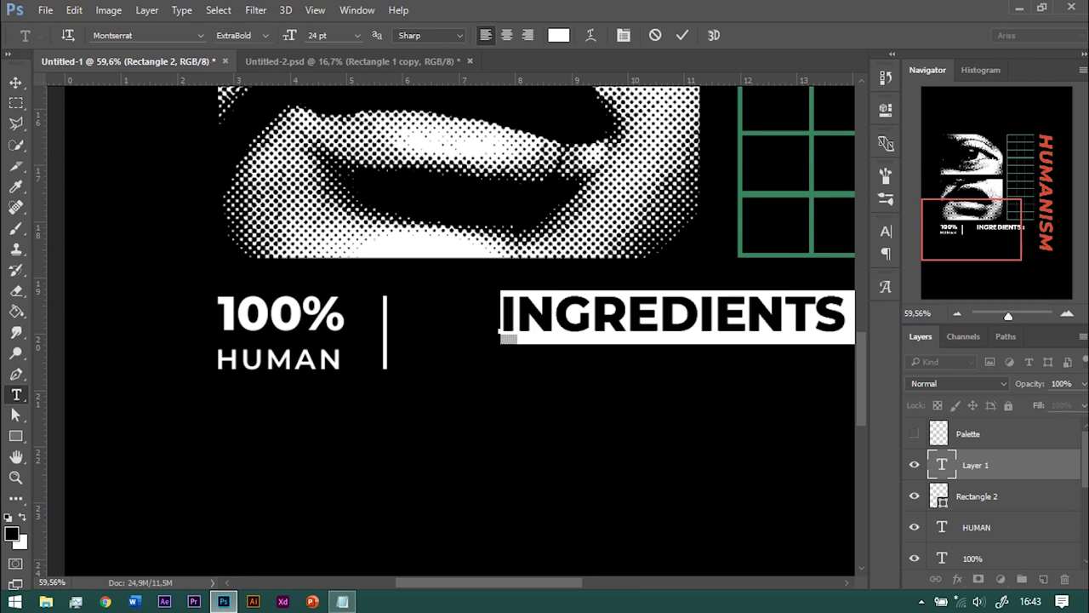
{"action": "left_click", "coordinate": [265, 35]}
{"action": "left_click", "coordinate": [255, 178]}
{"action": "left_click", "coordinate": [356, 35]}
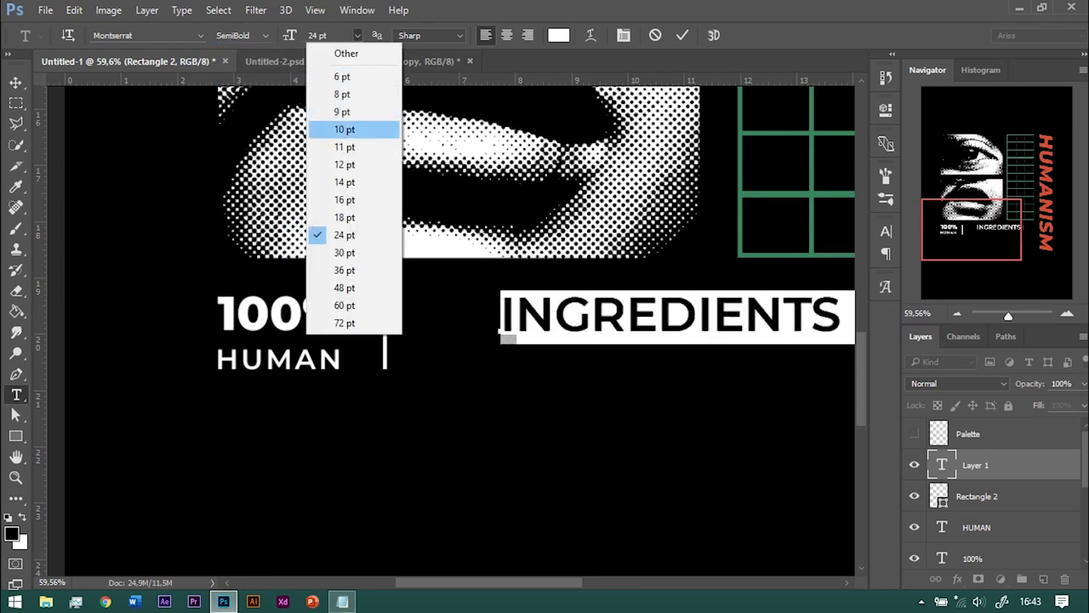
{"action": "left_click", "coordinate": [344, 182]}
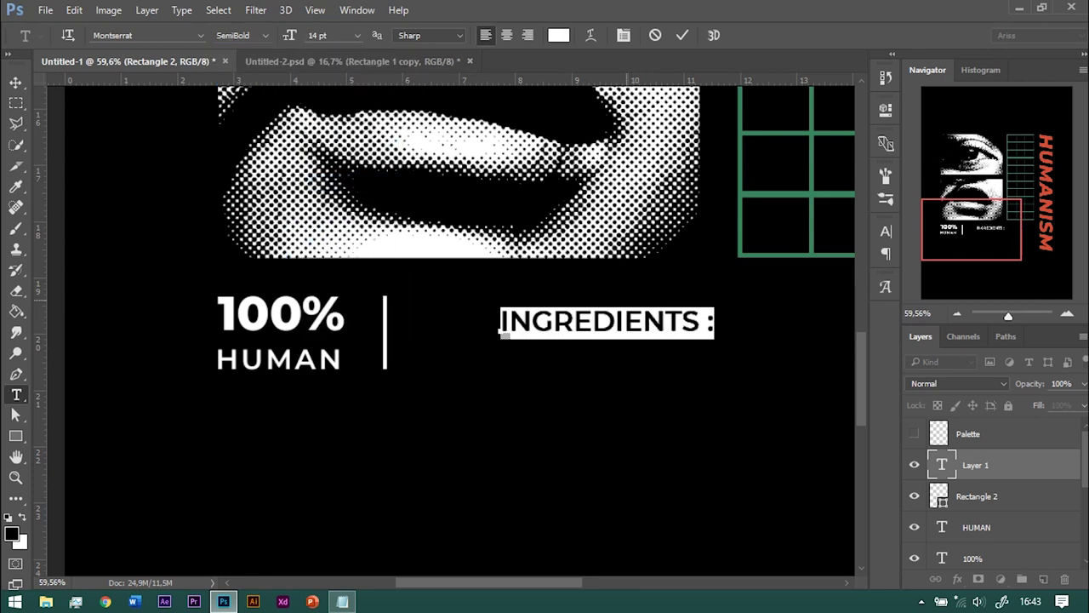
{"action": "left_click", "coordinate": [886, 231]}
{"action": "left_click", "coordinate": [857, 290]}
{"action": "left_click", "coordinate": [821, 525]}
{"action": "type", "text": "120"}
{"action": "key", "text": "Return"}
Commit INGREDIENTS and line it up beside the divider
{"action": "left_click", "coordinate": [16, 82]}
{"action": "left_click_drag", "start_coordinate": [651, 285], "coordinate": [565, 271]}
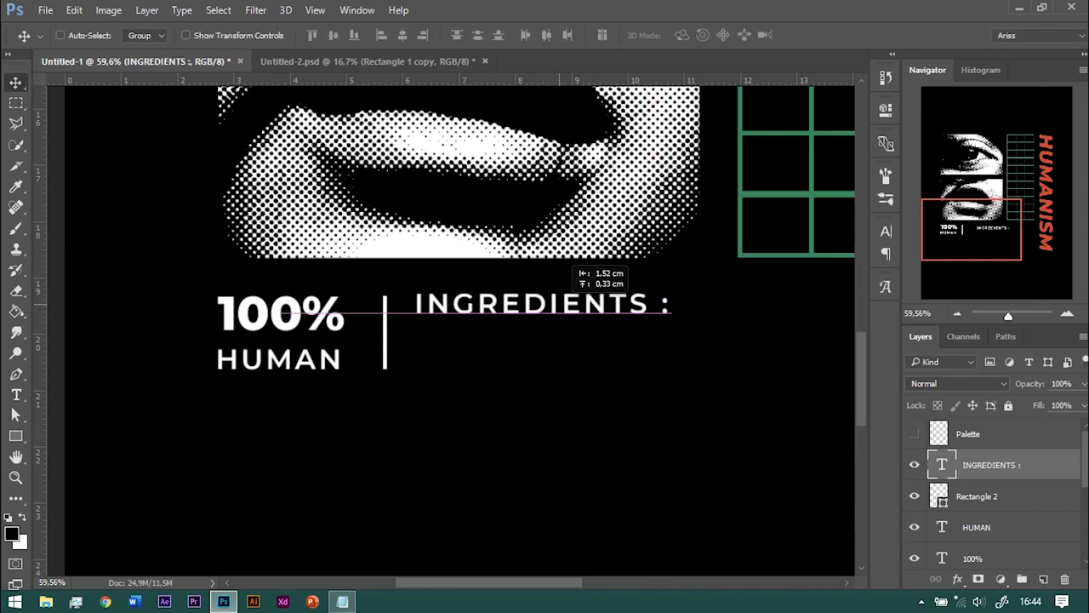
{"action": "left_click_drag", "start_coordinate": [569, 274], "coordinate": [565, 274]}
{"action": "key", "text": "shift+Right"}
{"action": "key", "text": "shift+Right"}
{"action": "key", "text": "shift+Right"}
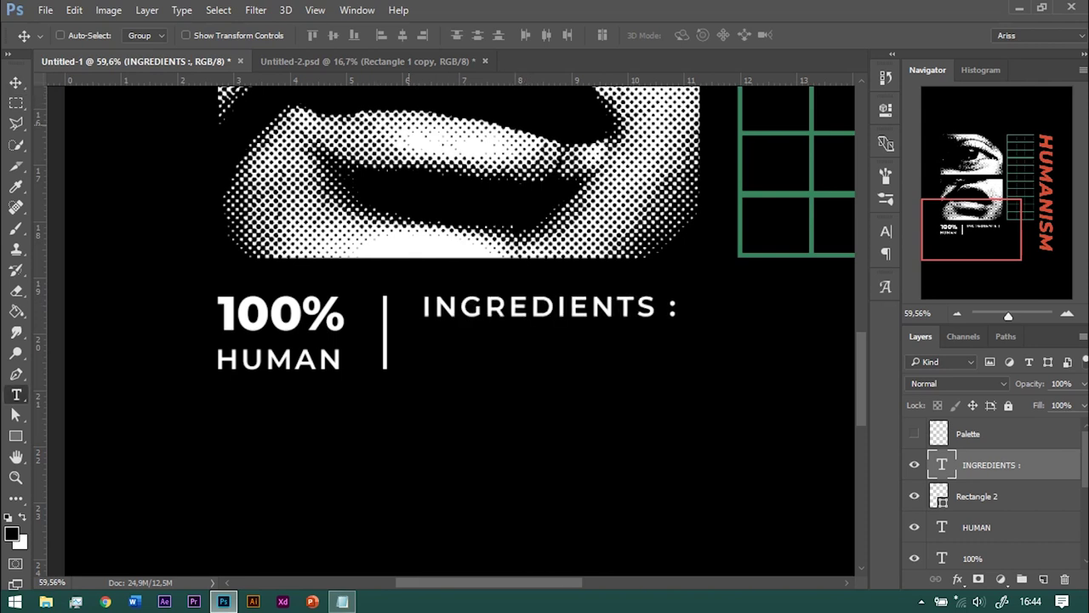
Copy the ingredient lines from Notepad and paste them below INGREDIENTS
{"action": "left_click", "coordinate": [445, 349]}
{"action": "key", "text": "alt+Tab"}
{"action": "left_click_drag", "start_coordinate": [284, 123], "coordinate": [459, 143]}
{"action": "key", "text": "ctrl+c"}
{"action": "key", "text": "alt+Tab"}
{"action": "key", "text": "ctrl+v"}
Make the ingredients paragraph Medium 8 pt with wider spacing, under INGREDIENTS
{"action": "left_click", "coordinate": [266, 35]}
{"action": "left_click", "coordinate": [243, 150]}
{"action": "left_click", "coordinate": [356, 35]}
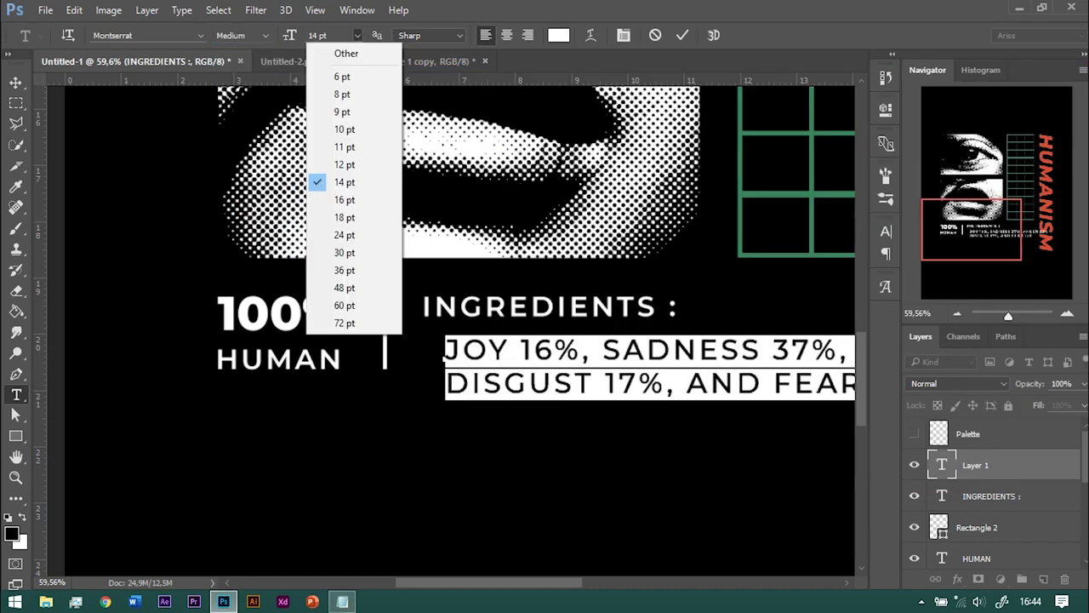
{"action": "left_click", "coordinate": [342, 94]}
{"action": "left_click", "coordinate": [885, 231]}
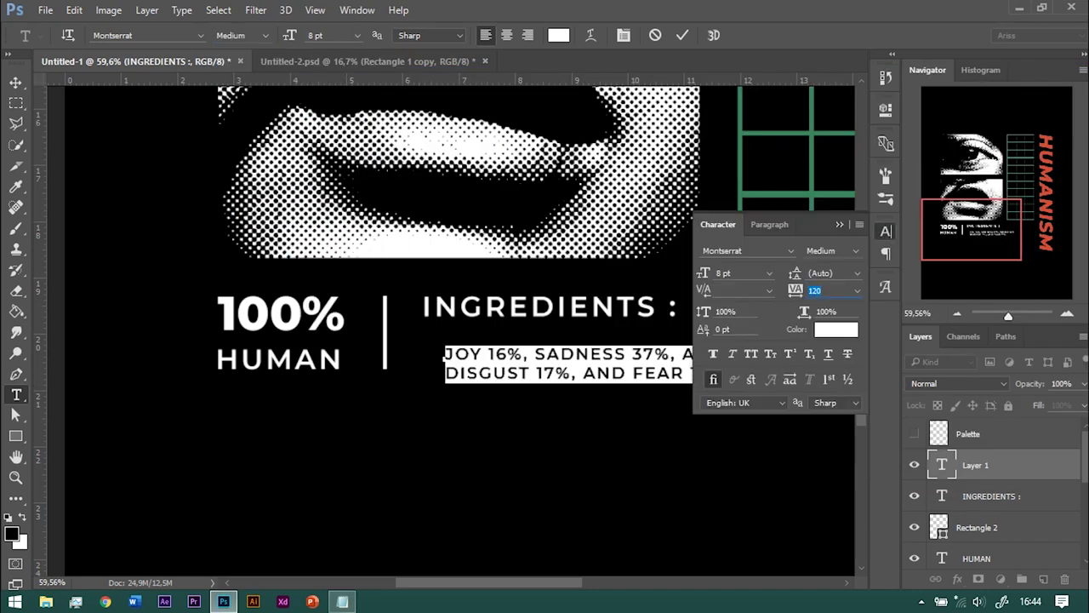
{"action": "left_click", "coordinate": [885, 231]}
{"action": "left_click", "coordinate": [16, 81]}
{"action": "left_click_drag", "start_coordinate": [538, 328], "coordinate": [515, 317]}
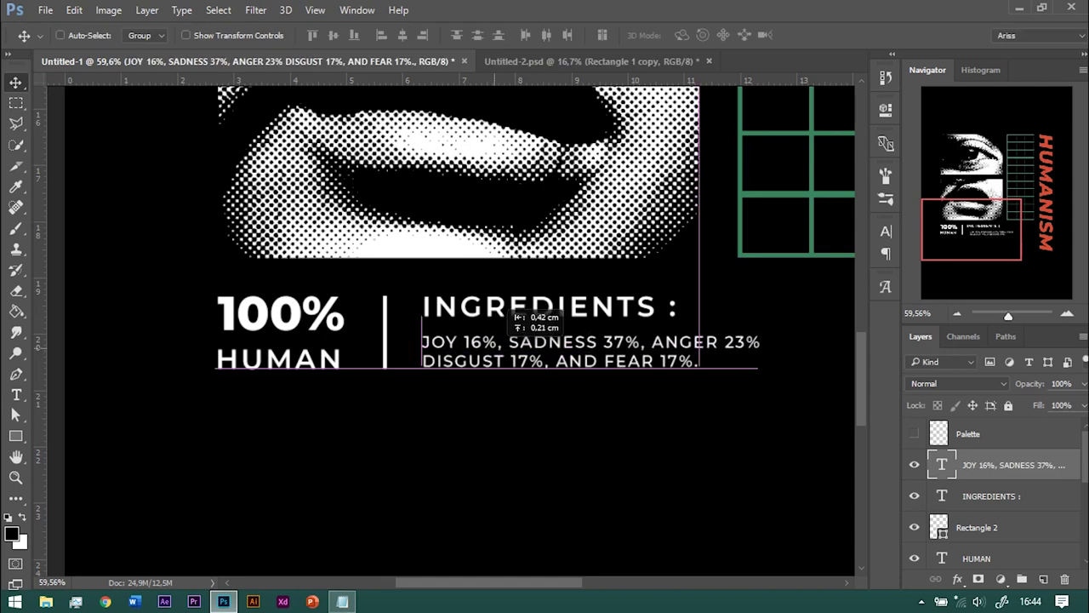
{"action": "scroll", "coordinate": [450, 324], "scroll_direction": "down", "scroll_amount": 3, "text": "alt"}
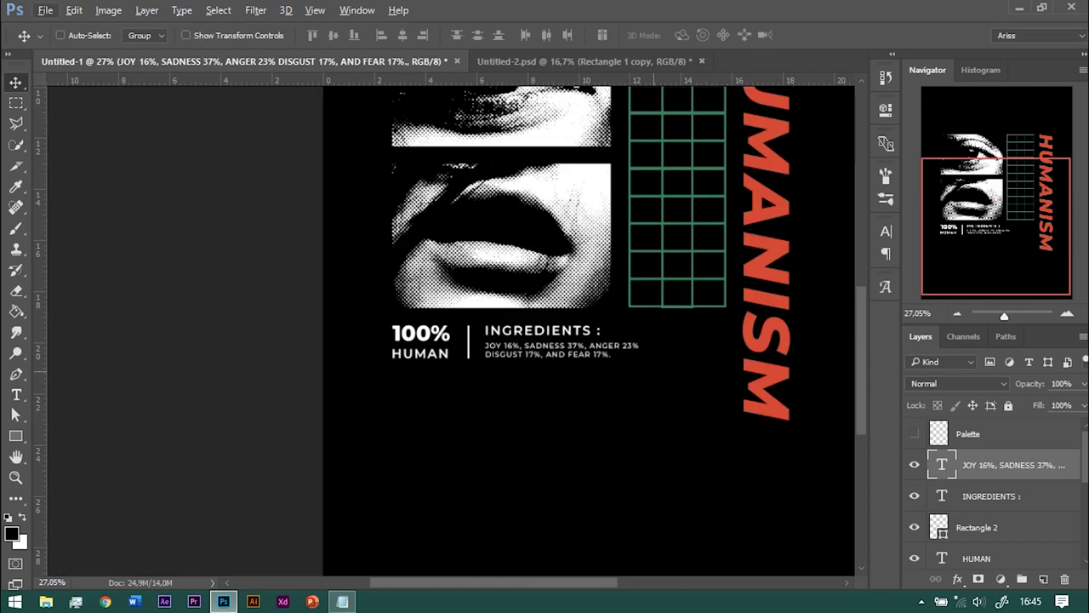
Type white MADE IN in Montserrat ExtraBold 10 pt with widened tracking, right of the ingredients
{"action": "scroll", "coordinate": [451, 323], "scroll_direction": "up", "scroll_amount": 3, "text": "alt"}
{"action": "key", "text": "t"}
{"action": "left_click", "coordinate": [575, 362]}
{"action": "type", "text": "MADE IN"}
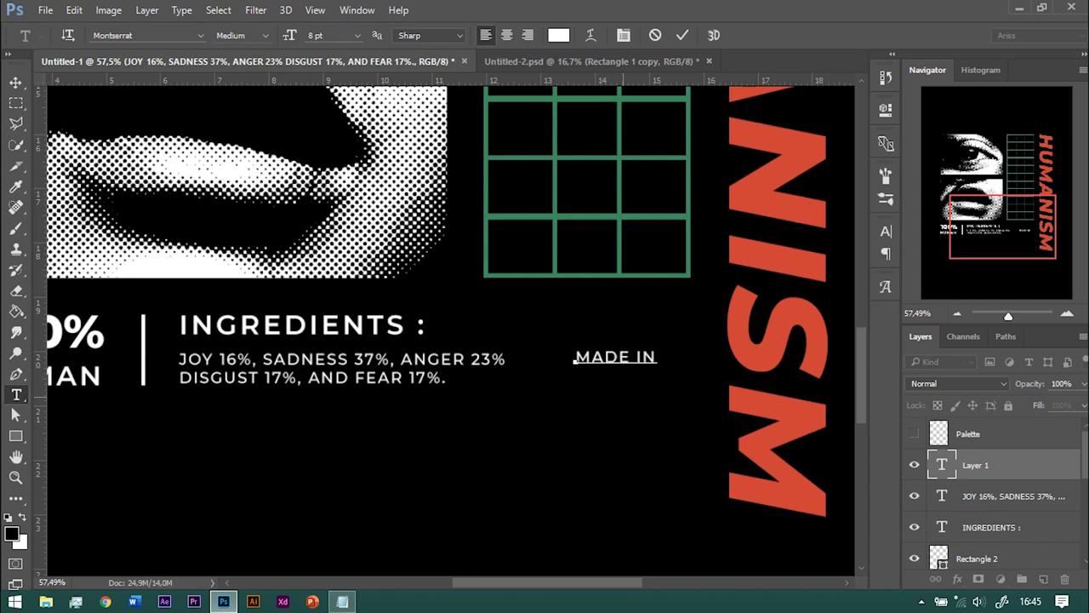
{"action": "left_click", "coordinate": [241, 35]}
{"action": "left_click", "coordinate": [255, 232]}
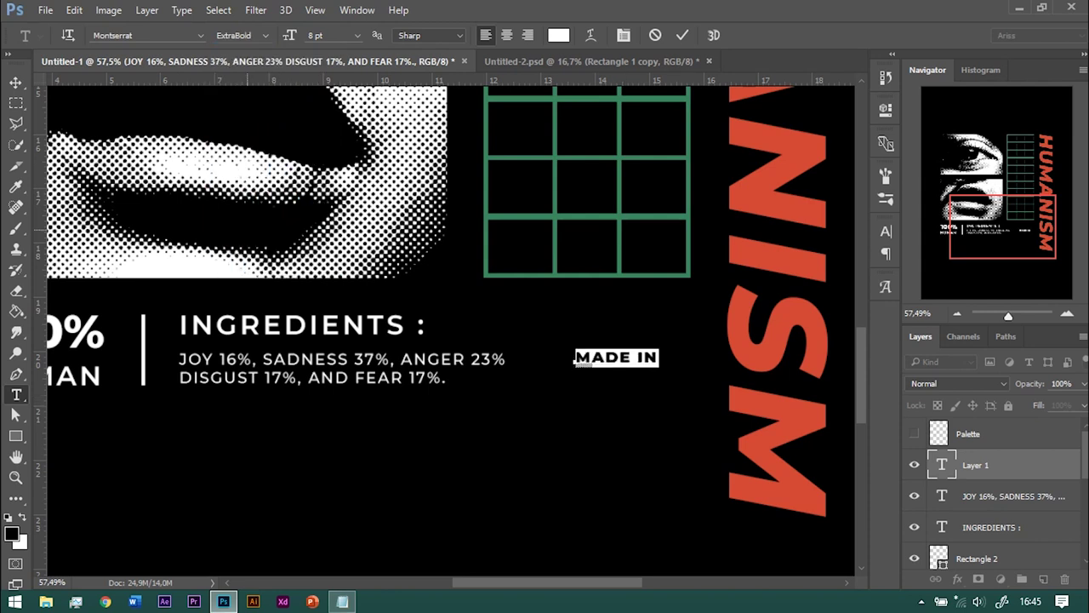
{"action": "left_click", "coordinate": [357, 35]}
{"action": "left_click", "coordinate": [324, 129]}
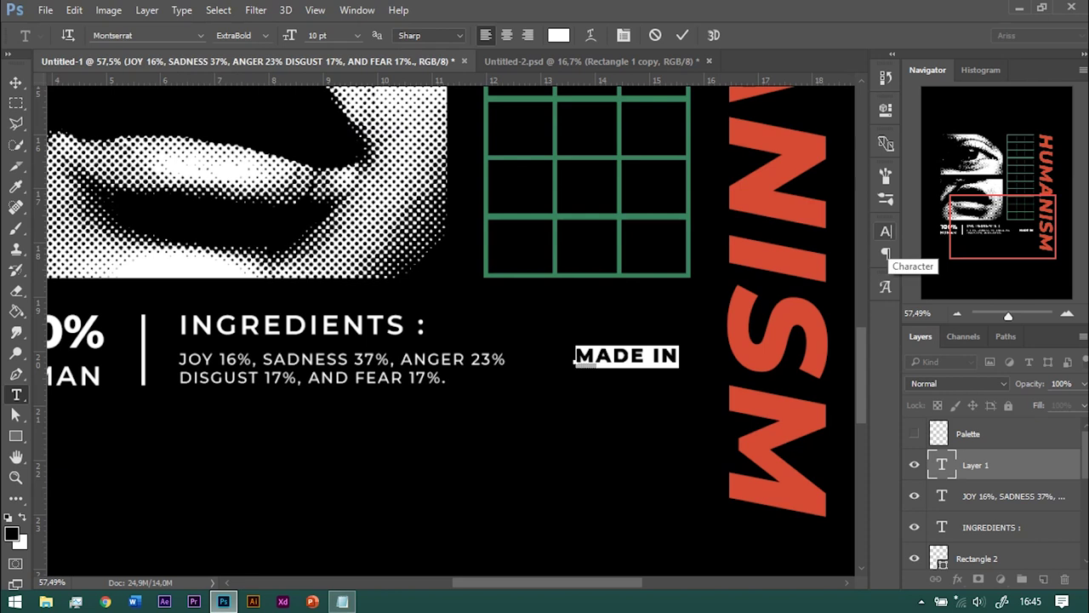
{"action": "left_click", "coordinate": [886, 230]}
{"action": "left_click", "coordinate": [863, 304]}
{"action": "left_click", "coordinate": [829, 481]}
{"action": "left_click", "coordinate": [885, 231]}
{"action": "key", "text": "ctrl+Return"}
Duplicate MADE IN below and rewrite the copy as EARTH with much wider letter spacing
{"action": "key", "text": "v"}
{"action": "mouse_move", "coordinate": [636, 318]}
{"action": "left_mouse_down"}
{"action": "mouse_move", "coordinate": [643, 300]}
{"action": "mouse_move", "coordinate": [662, 329]}
{"action": "left_mouse_up"}
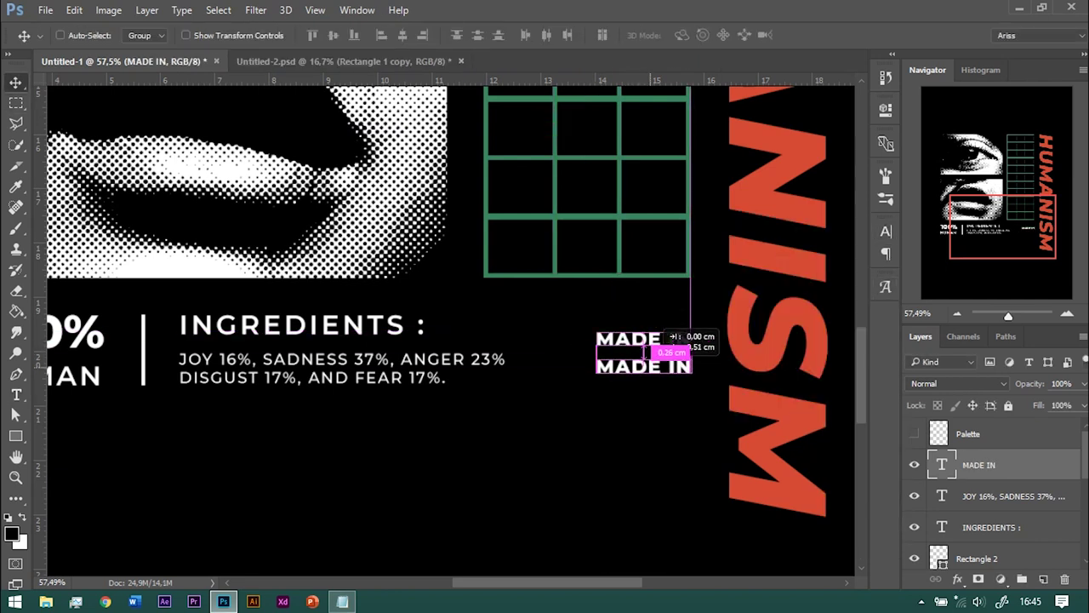
{"action": "double_click", "coordinate": [644, 365]}
{"action": "type", "text": "EARTH"}
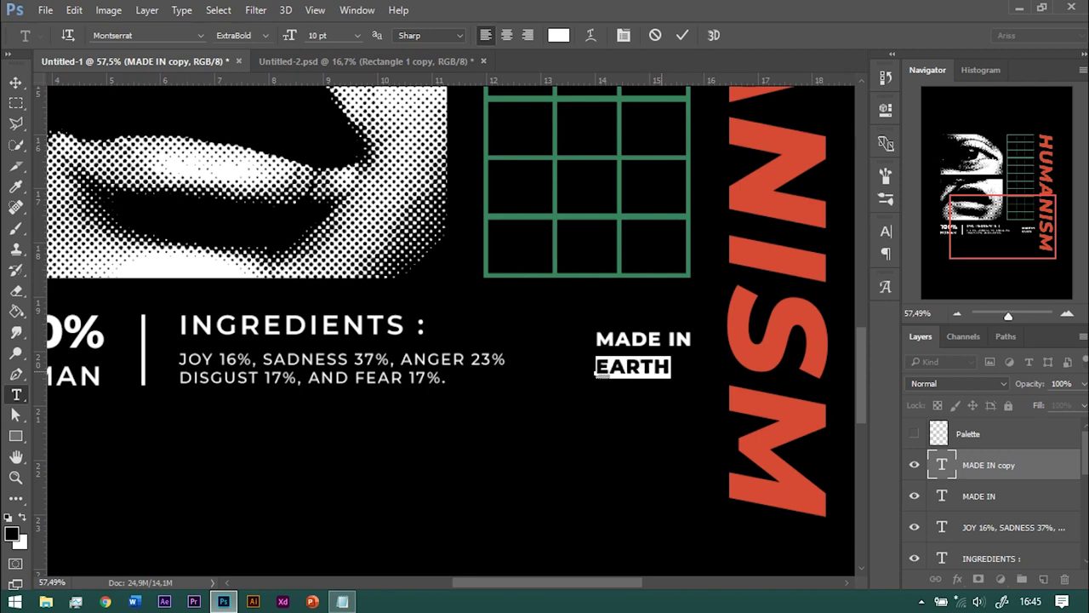
{"action": "left_click", "coordinate": [886, 231]}
{"action": "left_click", "coordinate": [857, 290]}
{"action": "left_click", "coordinate": [829, 547]}
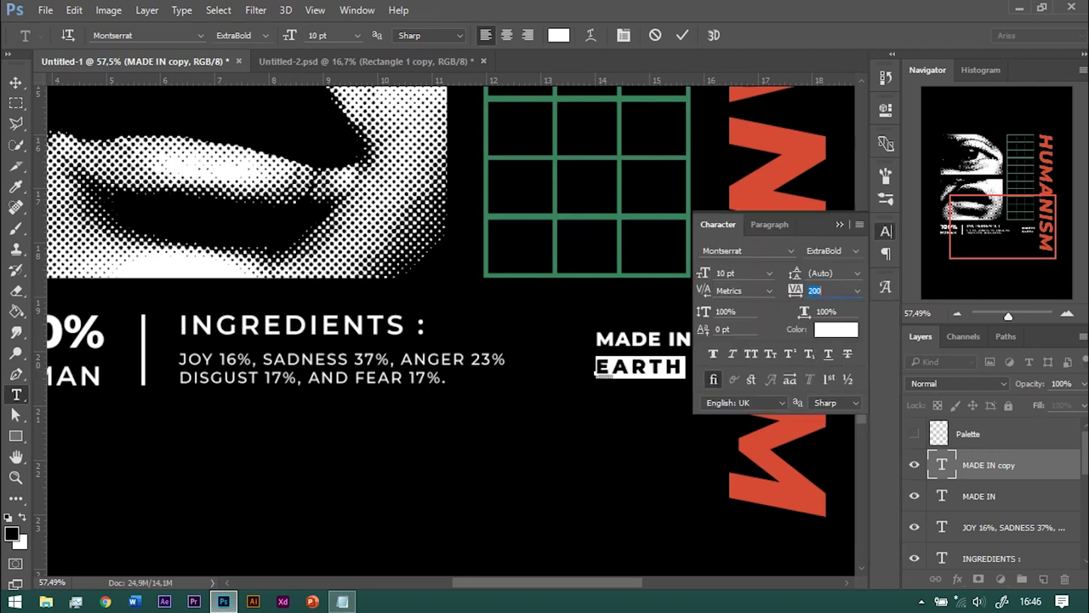
{"action": "left_click", "coordinate": [886, 231]}
{"action": "scroll", "coordinate": [451, 323], "scroll_direction": "right", "scroll_amount": 3}
{"action": "left_click", "coordinate": [886, 231]}
{"action": "type", "text": "340"}
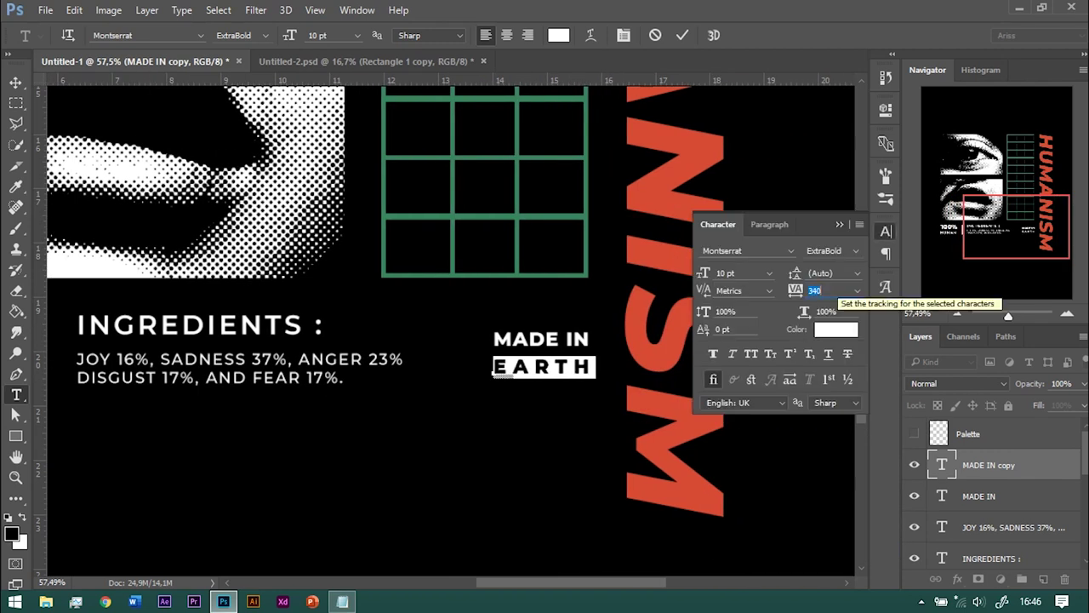
{"action": "left_click", "coordinate": [885, 231]}
{"action": "left_click", "coordinate": [15, 81]}
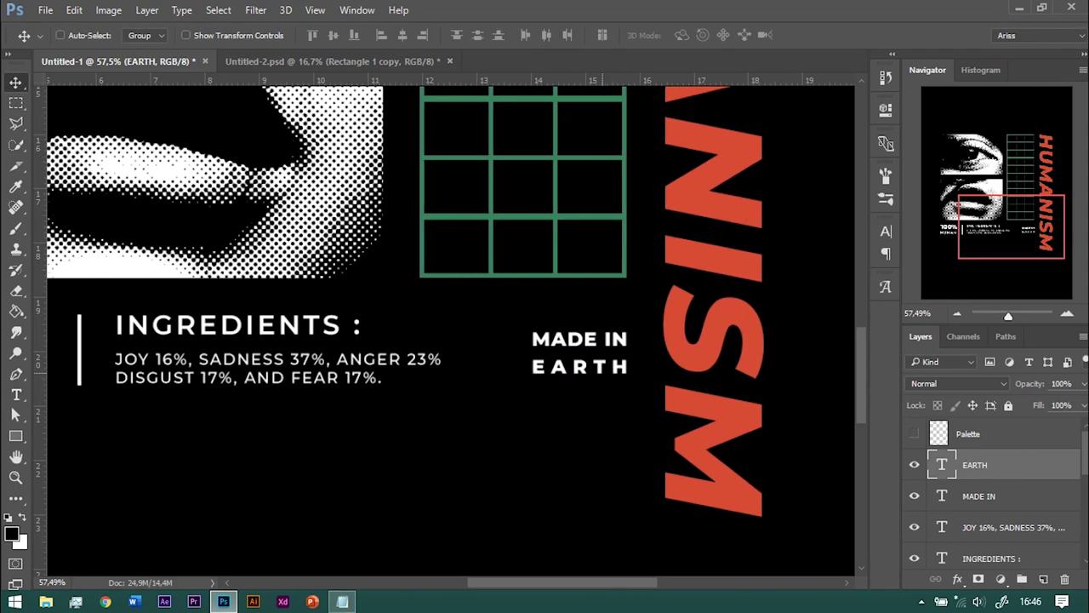
Move EARTH tight underneath MADE IN
{"action": "scroll", "coordinate": [532, 368], "scroll_direction": "up", "scroll_amount": 3}
{"action": "mouse_move", "coordinate": [510, 336]}
{"action": "left_mouse_down"}
{"action": "mouse_move", "coordinate": [651, 323]}
{"action": "mouse_move", "coordinate": [651, 340]}
{"action": "left_mouse_up"}
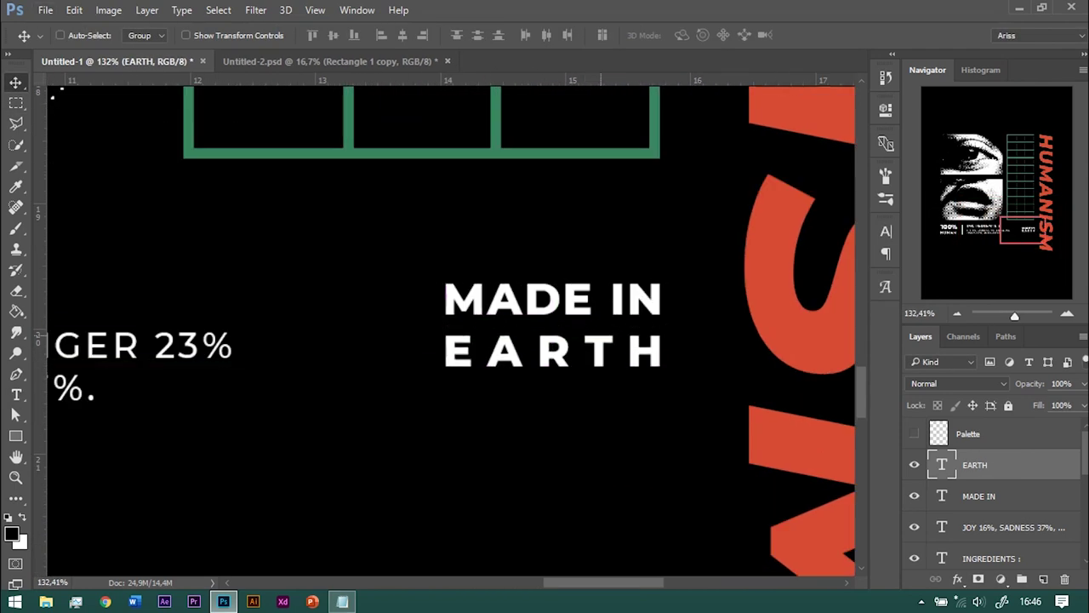
{"action": "scroll", "coordinate": [651, 340], "scroll_direction": "down", "scroll_amount": 5}
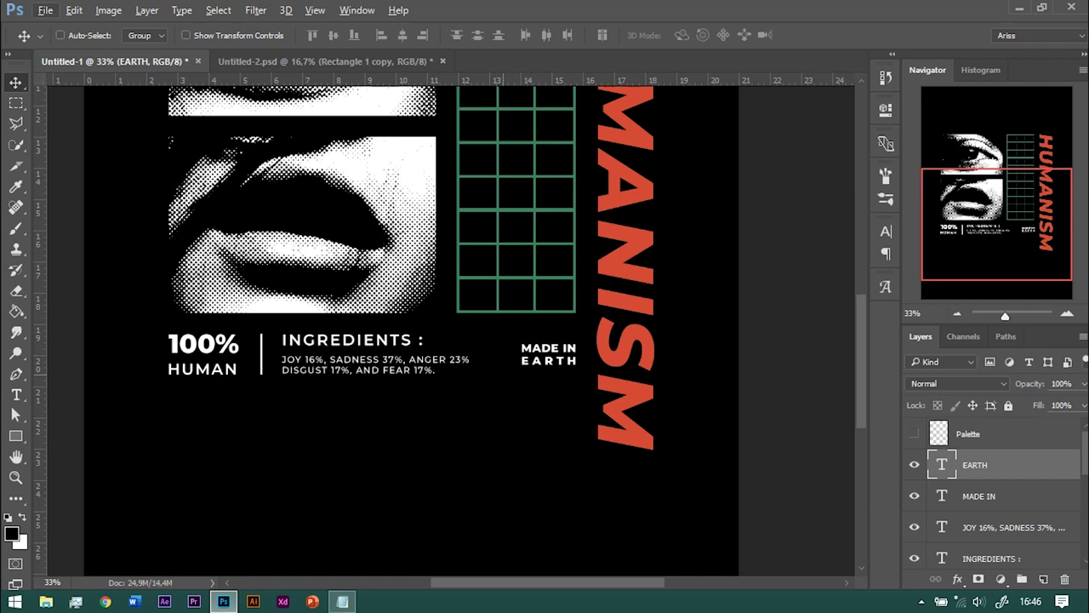
{"action": "key", "text": "m"}
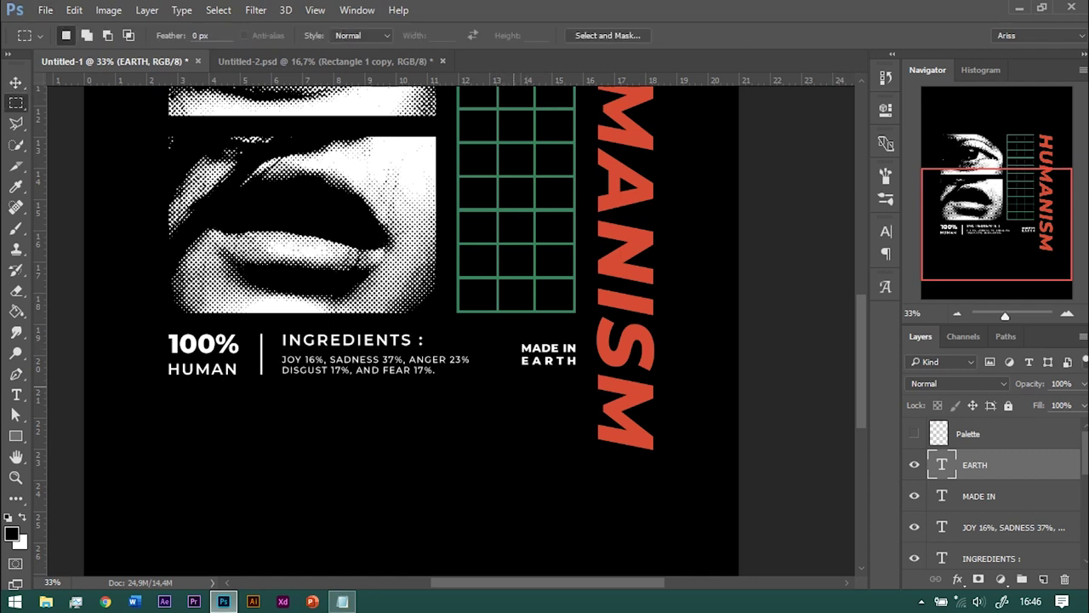
Create a white-filled 300×150 px rectangle and move it beside INGREDIENTS
{"action": "key", "text": "u"}
{"action": "left_click", "coordinate": [438, 145]}
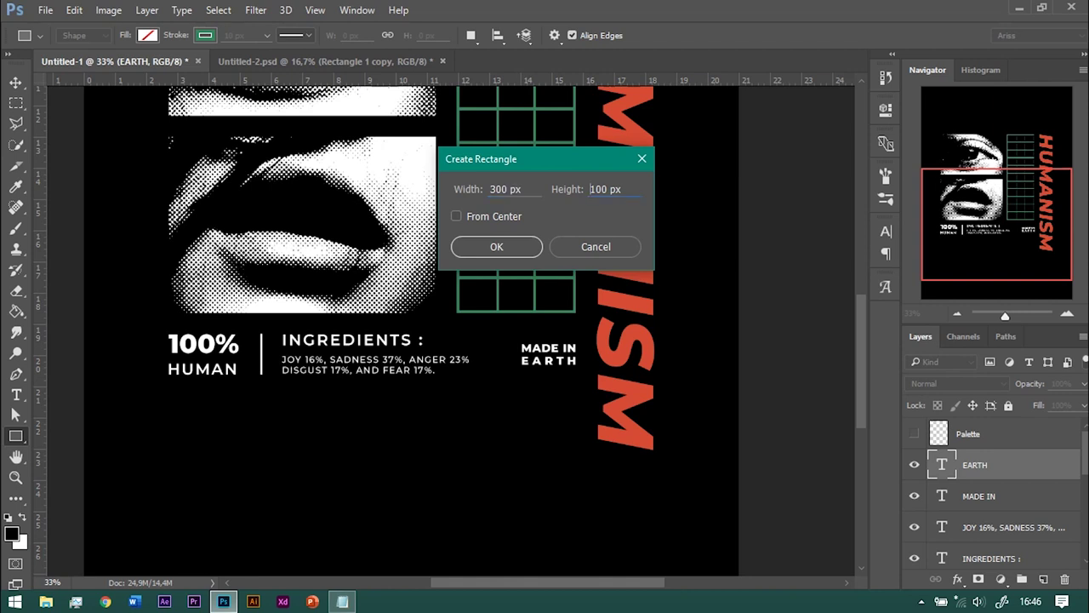
{"action": "key", "text": "Return"}
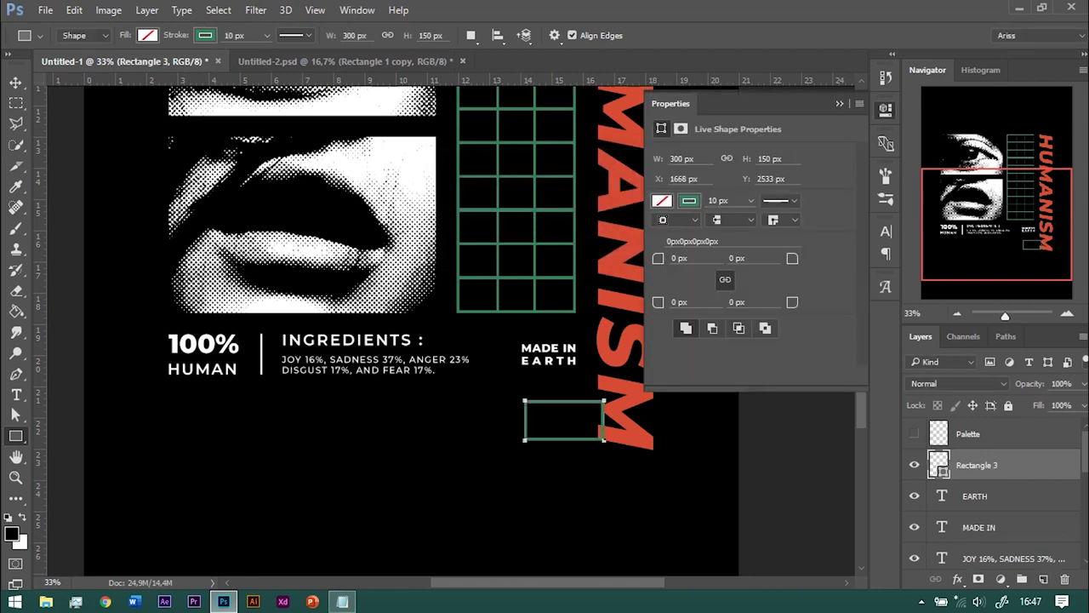
{"action": "left_click", "coordinate": [689, 200]}
{"action": "left_click", "coordinate": [702, 231]}
{"action": "left_click", "coordinate": [885, 109]}
{"action": "key", "text": "v"}
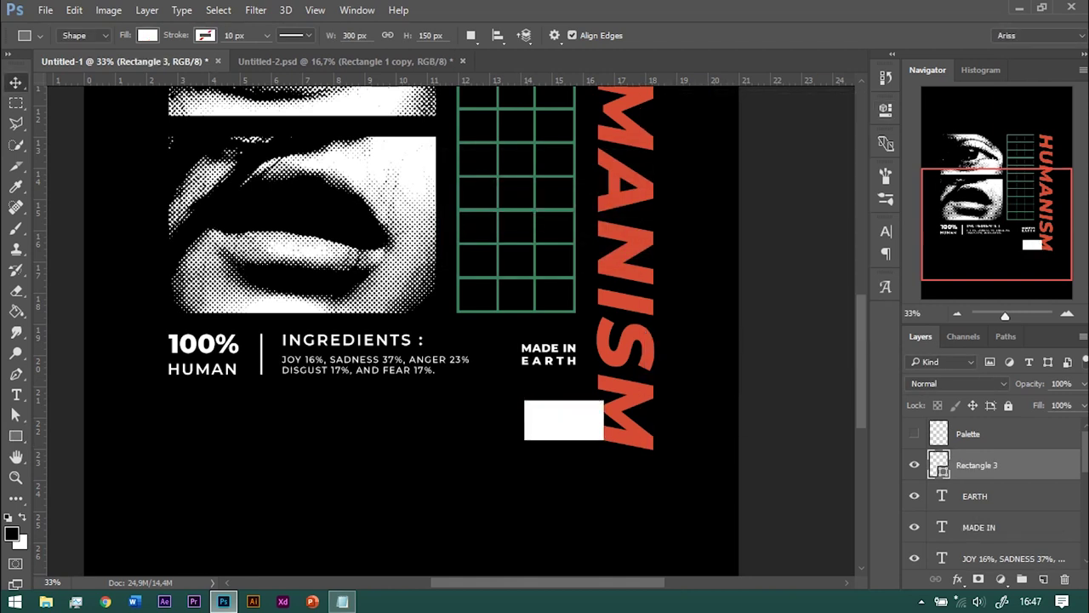
{"action": "mouse_move", "coordinate": [579, 379]}
{"action": "left_mouse_down"}
{"action": "mouse_move", "coordinate": [563, 316]}
{"action": "mouse_move", "coordinate": [497, 320]}
{"action": "left_mouse_up"}
Make the white rectangle slightly taller and wider, and send it behind the badge text
{"action": "scroll", "coordinate": [545, 310], "scroll_direction": "up", "scroll_amount": 4}
{"action": "key", "text": "ctrl+t"}
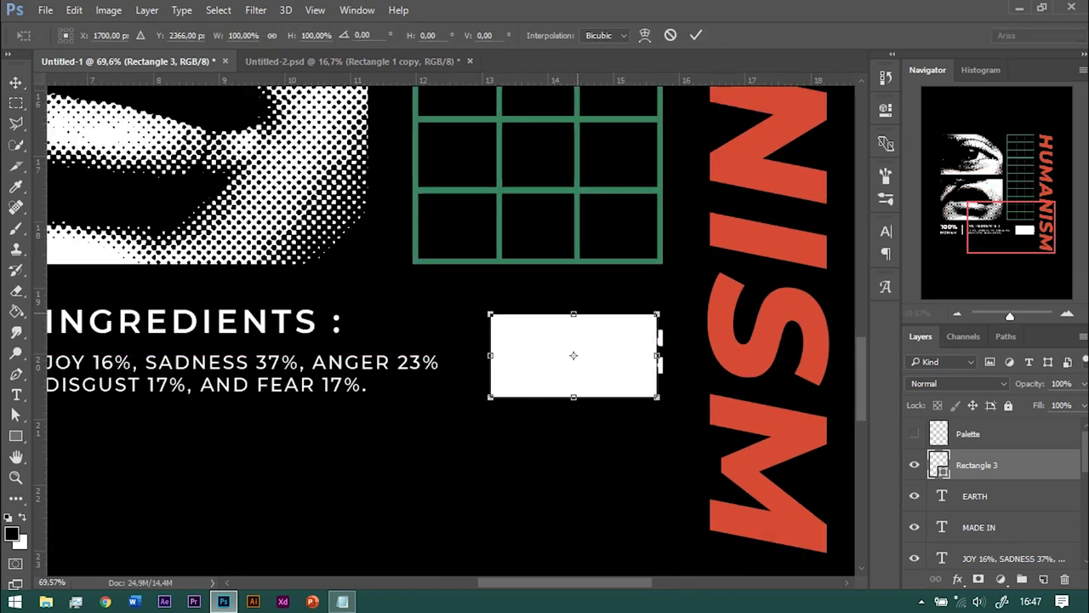
{"action": "left_click_drag", "start_coordinate": [573, 389], "coordinate": [573, 393]}
{"action": "key", "text": "Return"}
{"action": "key", "text": "ctrl+t"}
{"action": "left_click_drag", "start_coordinate": [657, 350], "coordinate": [663, 350]}
{"action": "key", "text": "Return"}
{"action": "key", "text": "ctrl+bracketleft"}
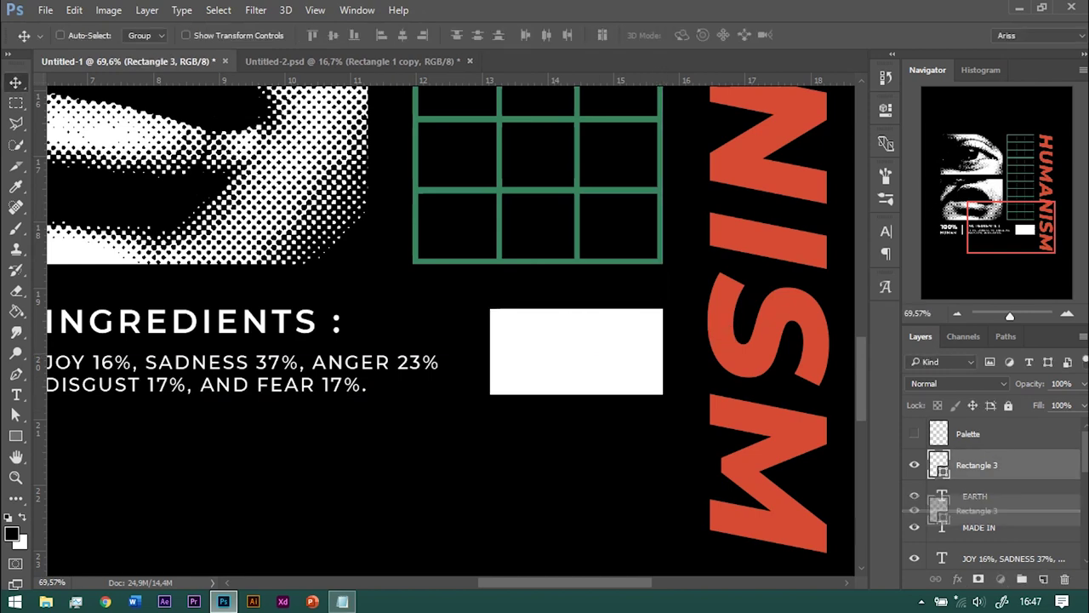
{"action": "key", "text": "ctrl+bracketleft"}
Make MADE IN and EARTH black and group the two text layers
{"action": "key", "text": "alt+bracketright"}
{"action": "key", "text": "shift+alt+bracketright"}
{"action": "key", "text": "t"}
{"action": "left_click", "coordinate": [975, 465]}
{"action": "left_click", "coordinate": [558, 35]}
{"action": "left_click", "coordinate": [953, 117]}
{"action": "left_click", "coordinate": [558, 34]}
{"action": "left_click", "coordinate": [953, 116]}
{"action": "left_click", "coordinate": [15, 82]}
{"action": "key", "text": "ctrl+g"}
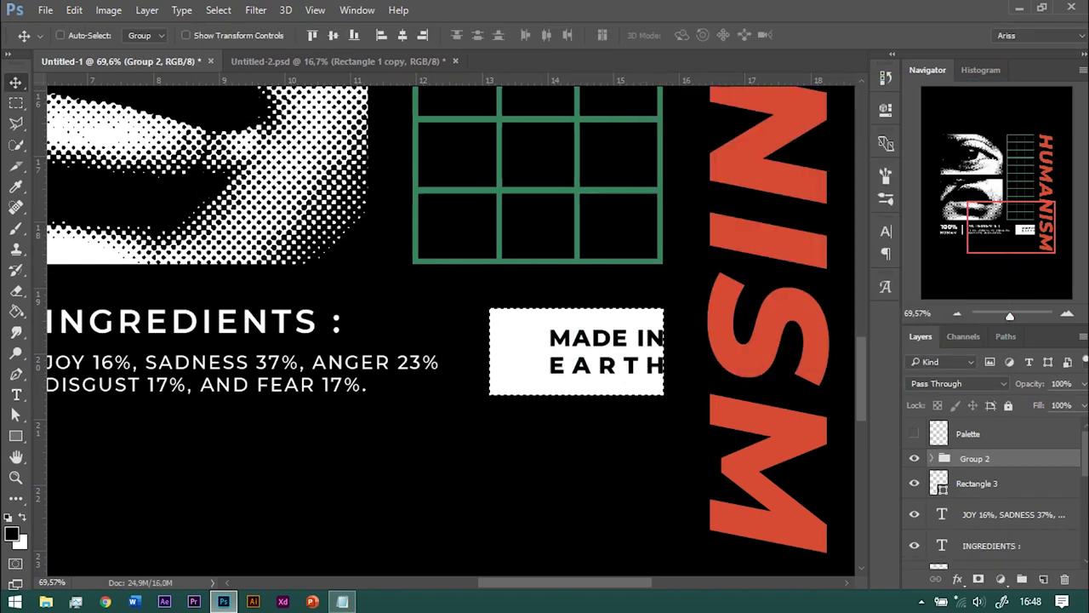
Centre the text horizontally on the white box and move the box into the badge group
{"action": "left_click", "coordinate": [403, 35]}
{"action": "mouse_move", "coordinate": [977, 482]}
{"action": "left_mouse_down"}
{"action": "mouse_move", "coordinate": [975, 458]}
{"action": "mouse_move", "coordinate": [986, 532]}
{"action": "left_mouse_up"}
{"action": "left_click", "coordinate": [933, 458]}
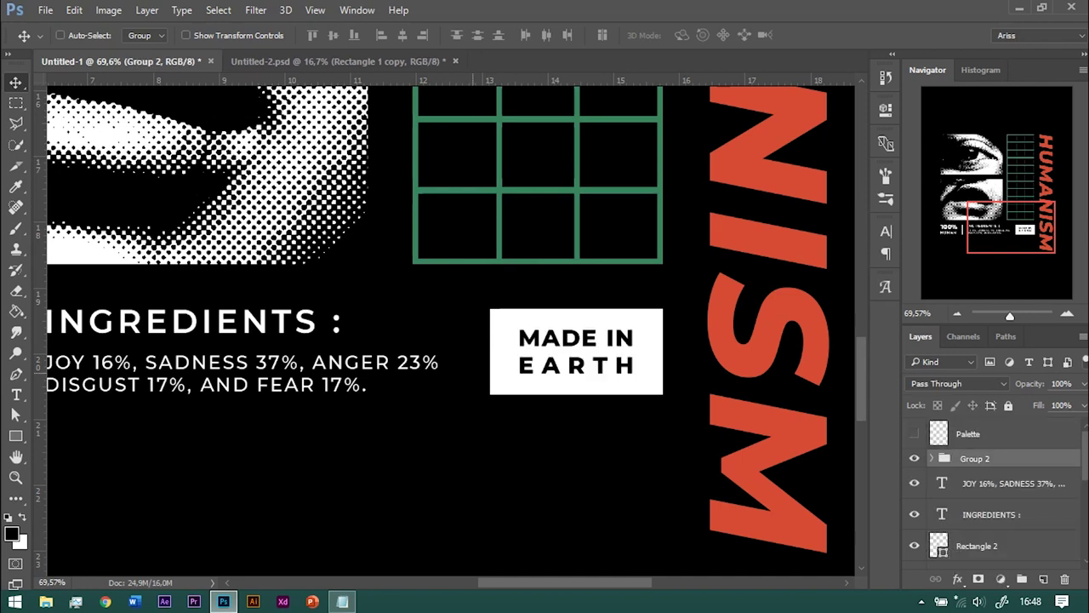
{"action": "scroll", "coordinate": [449, 323], "scroll_direction": "down", "scroll_amount": 3}
{"action": "key", "text": "t"}
{"action": "key", "text": "alt+t"}
{"action": "left_click", "coordinate": [495, 339]}
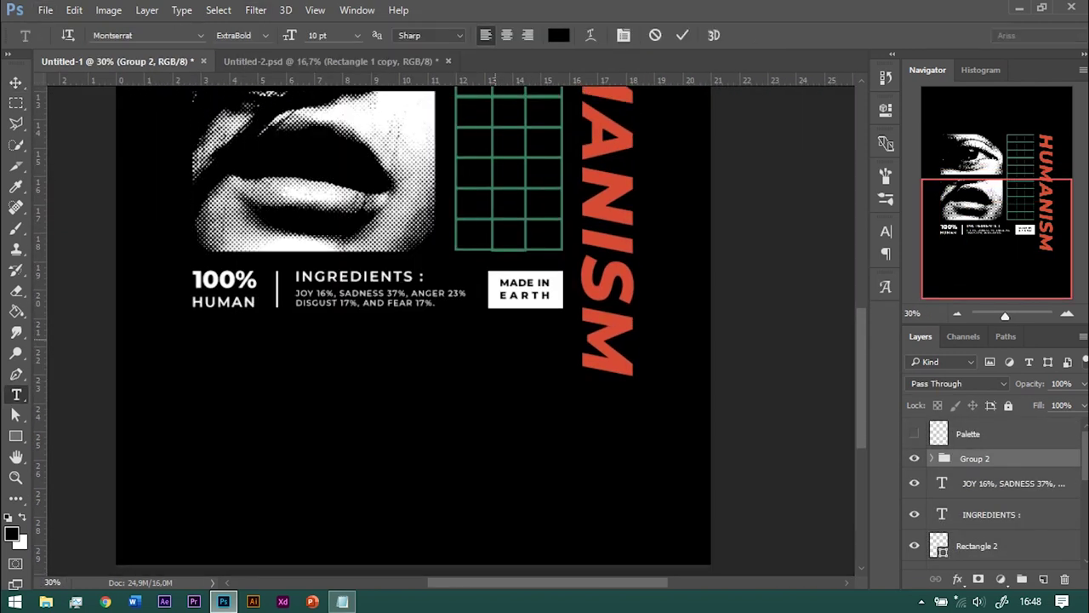
Paste CONTENTS MAY VARY IN COLOUR, SHAPE, AND BELIEFS as new text and colour it white
{"action": "key", "text": "alt+Tab"}
{"action": "key", "text": "shift+Up"}
{"action": "key", "text": "shift+Up"}
{"action": "key", "text": "shift+Up"}
{"action": "key", "text": "alt+Tab"}
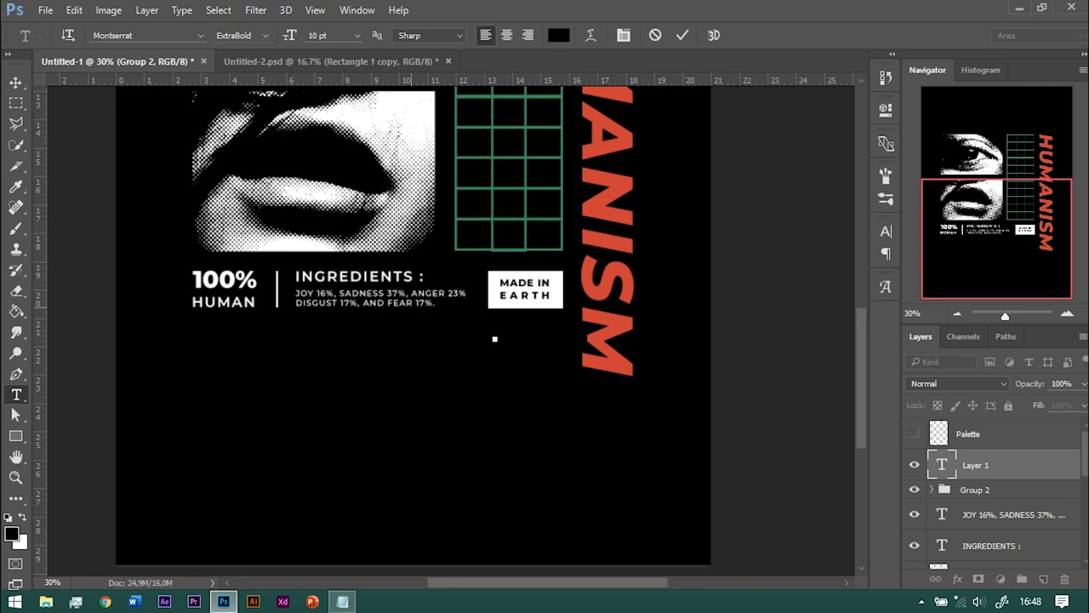
{"action": "left_click", "coordinate": [558, 35]}
{"action": "left_click", "coordinate": [598, 124]}
{"action": "left_click", "coordinate": [953, 117]}
Set the disclaimer text to Medium weight, 8 pt, with wider letter spacing
{"action": "left_click", "coordinate": [242, 35]}
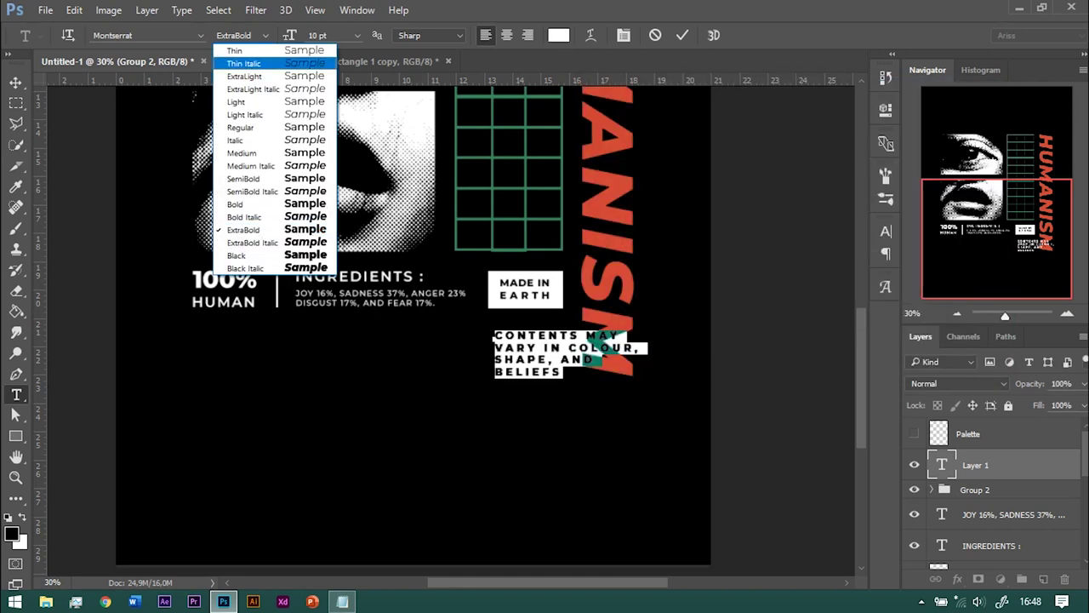
{"action": "left_click", "coordinate": [247, 137]}
{"action": "left_click", "coordinate": [357, 34]}
{"action": "left_click", "coordinate": [340, 93]}
{"action": "left_click", "coordinate": [885, 231]}
{"action": "left_click", "coordinate": [857, 290]}
{"action": "left_click", "coordinate": [839, 460]}
{"action": "left_click", "coordinate": [886, 230]}
{"action": "left_click", "coordinate": [15, 83]}
Move the disclaimer paragraph just below the MADE IN EARTH badge
{"action": "scroll", "coordinate": [553, 349], "scroll_direction": "up", "scroll_amount": 2}
{"action": "left_click_drag", "start_coordinate": [664, 408], "coordinate": [585, 292]}
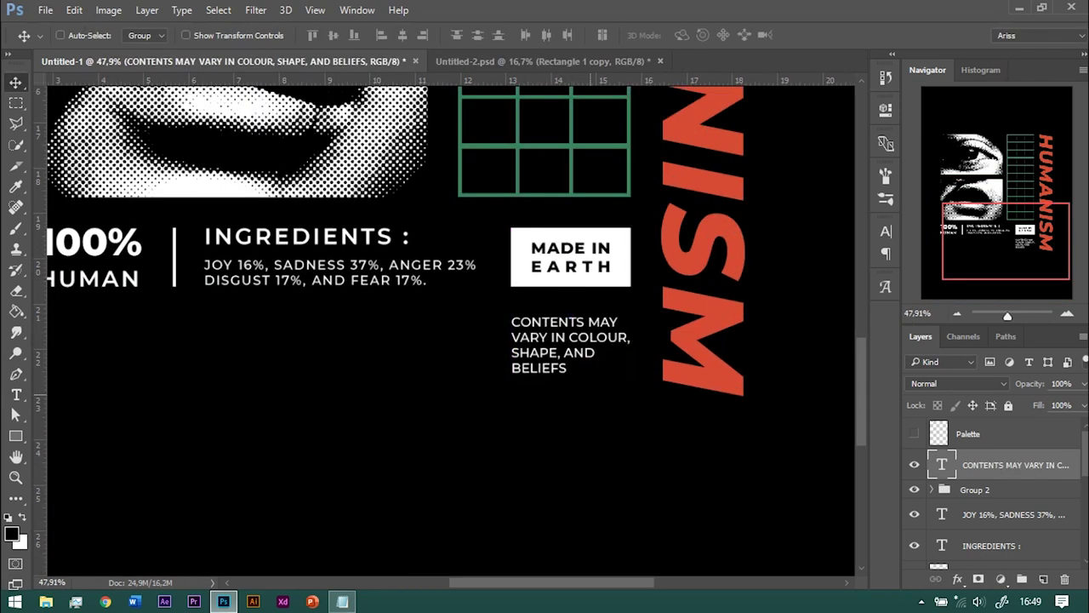
{"action": "scroll", "coordinate": [451, 323], "scroll_direction": "down", "scroll_amount": 1}
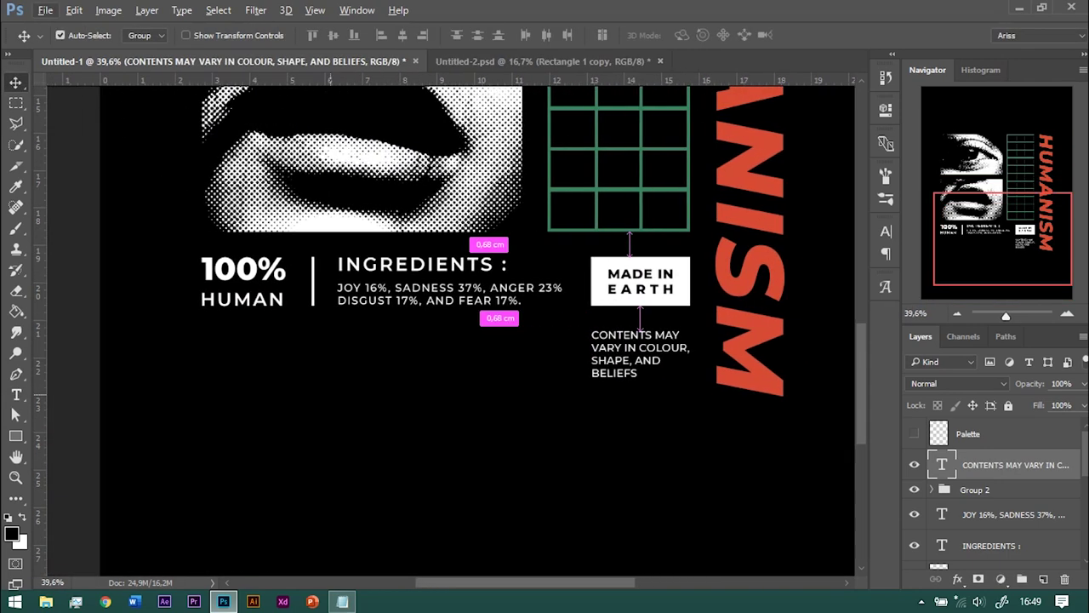
{"action": "scroll", "coordinate": [451, 323], "scroll_direction": "left", "scroll_amount": 2}
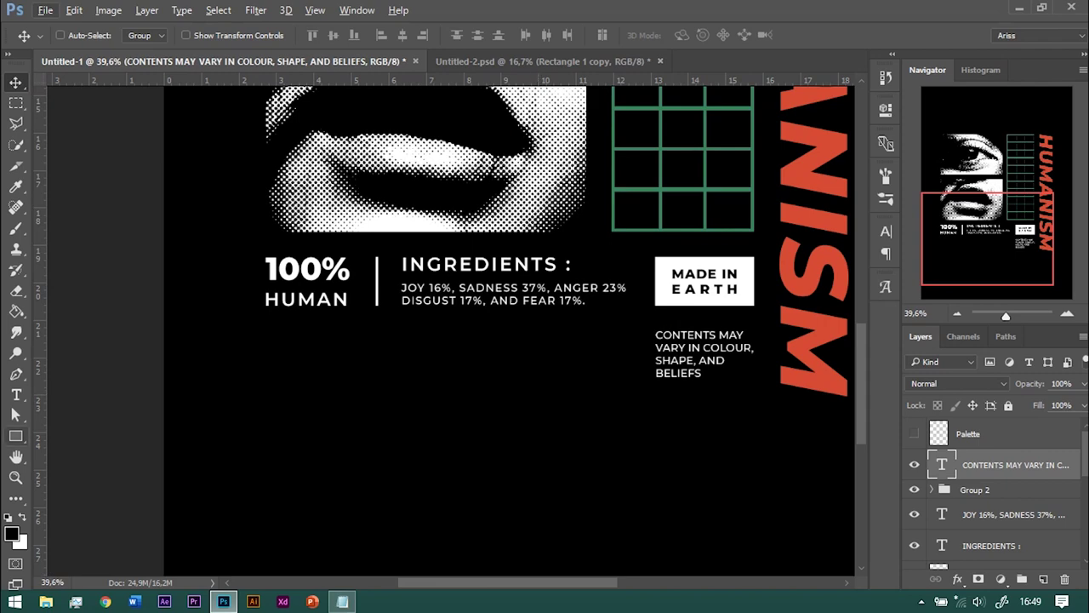
{"action": "key", "text": "u"}
{"action": "left_click", "coordinate": [273, 337]}
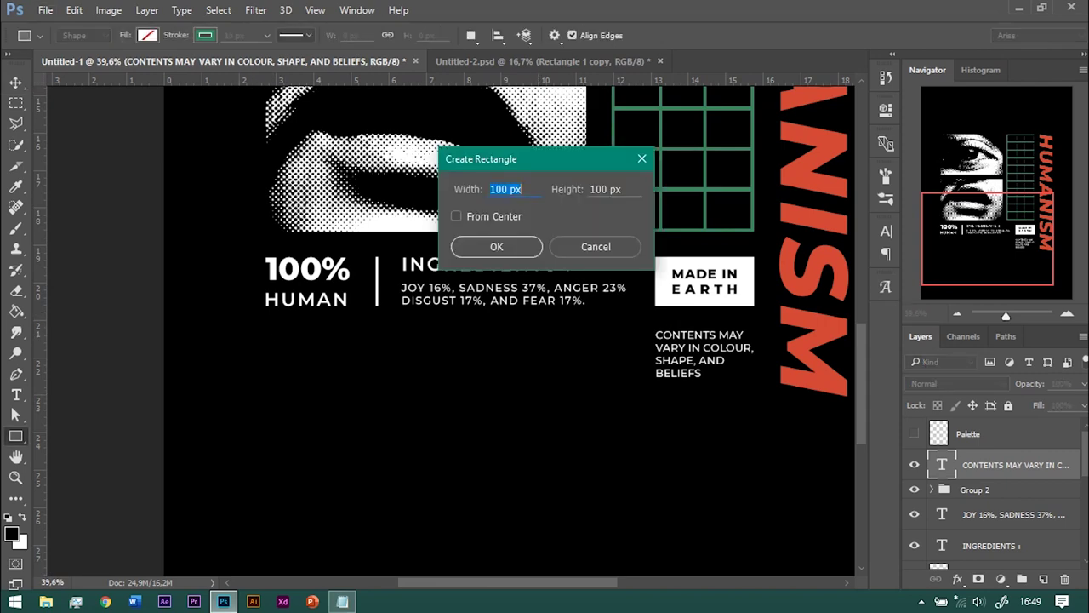
Create a 100×100 px white square and stretch it into a 1139×144 px bar under 100% HUMAN
{"action": "key", "text": "Return"}
{"action": "left_click", "coordinate": [688, 201]}
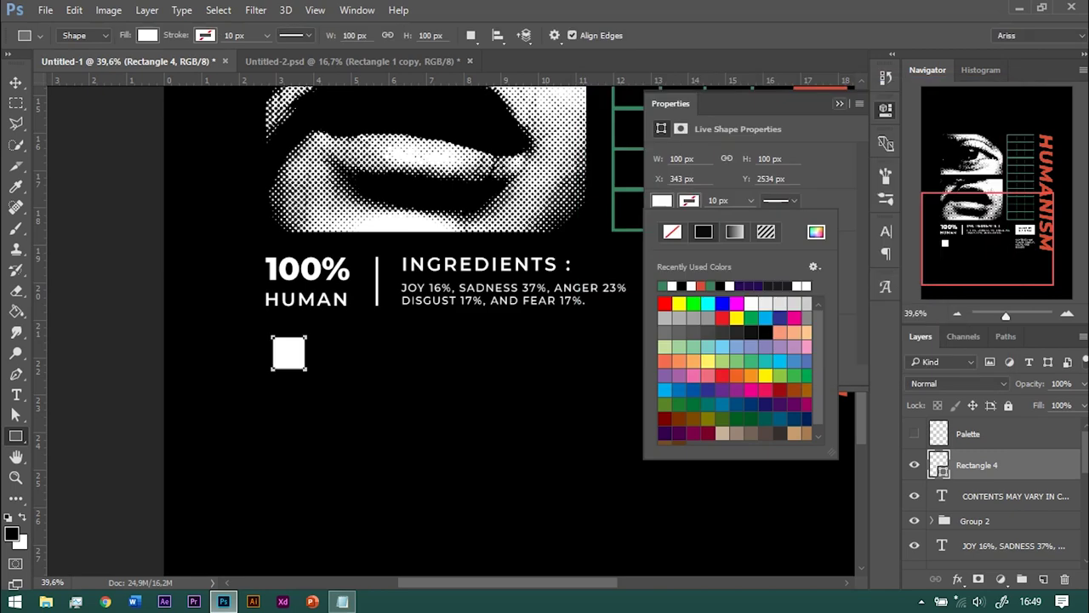
{"action": "key", "text": "Escape"}
{"action": "key", "text": "ctrl+t"}
{"action": "scroll", "coordinate": [341, 379], "scroll_direction": "up", "scroll_amount": 1}
{"action": "mouse_move", "coordinate": [271, 345]}
{"action": "left_mouse_down"}
{"action": "mouse_move", "coordinate": [262, 337]}
{"action": "mouse_move", "coordinate": [719, 337]}
{"action": "left_mouse_up"}
{"action": "left_click_drag", "start_coordinate": [483, 358], "coordinate": [483, 377]}
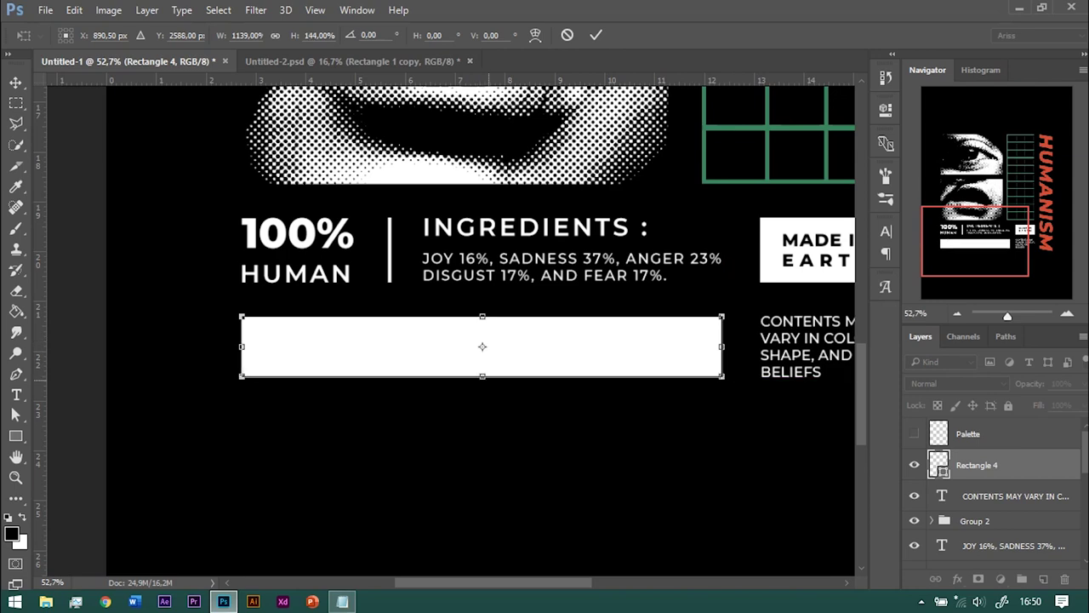
{"action": "key", "text": "Return"}
Zoom out to see more of the poster with the Rectangle tool active
{"action": "key", "text": "v"}
{"action": "key", "text": "u"}
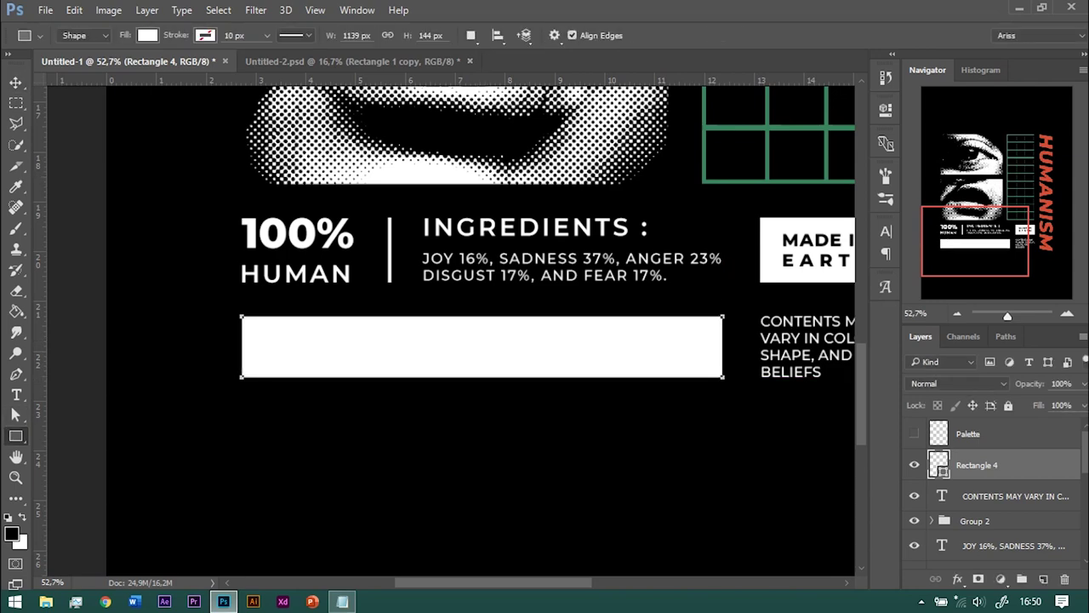
{"action": "key", "text": "ctrl+minus"}
{"action": "key", "text": "alt+v"}
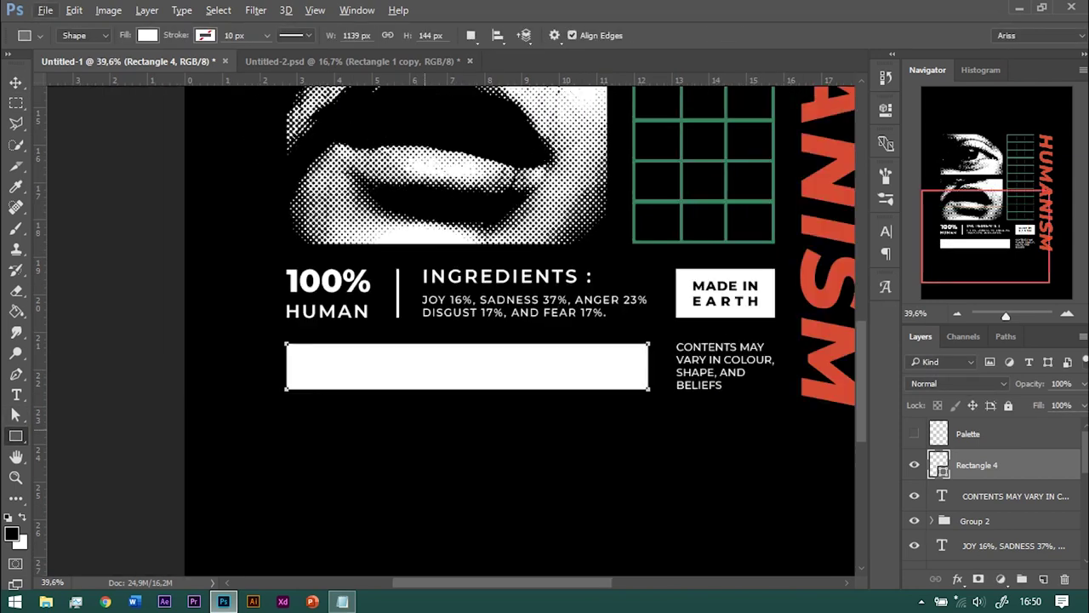
{"action": "key", "text": "Escape"}
{"action": "left_click", "coordinate": [441, 151]}
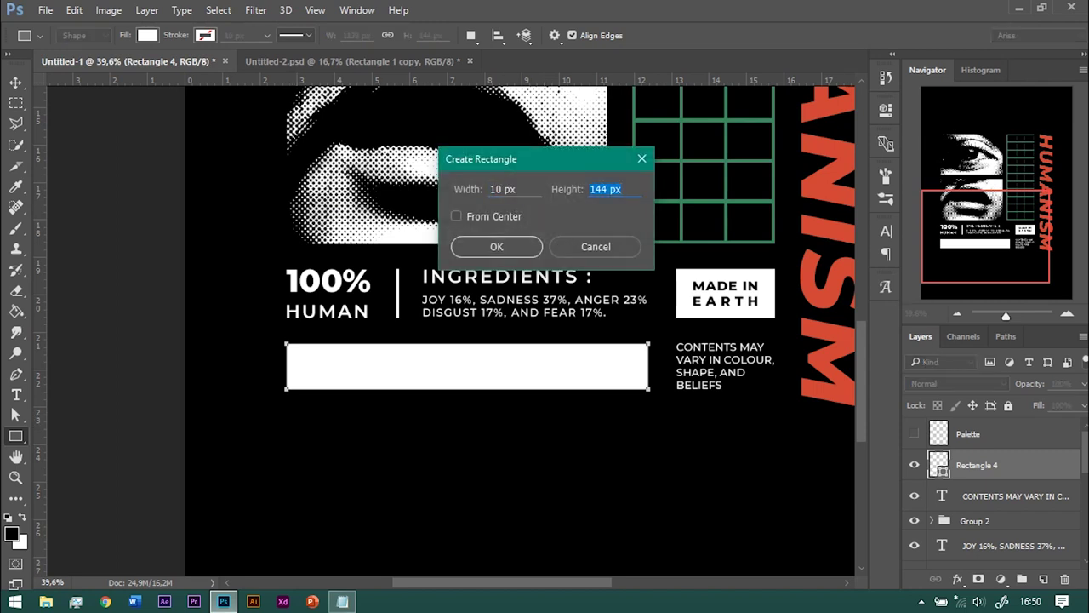
Create a 10×200 px white rectangle and set its width to 28 px
{"action": "type", "text": "0"}
{"action": "key", "text": "Return"}
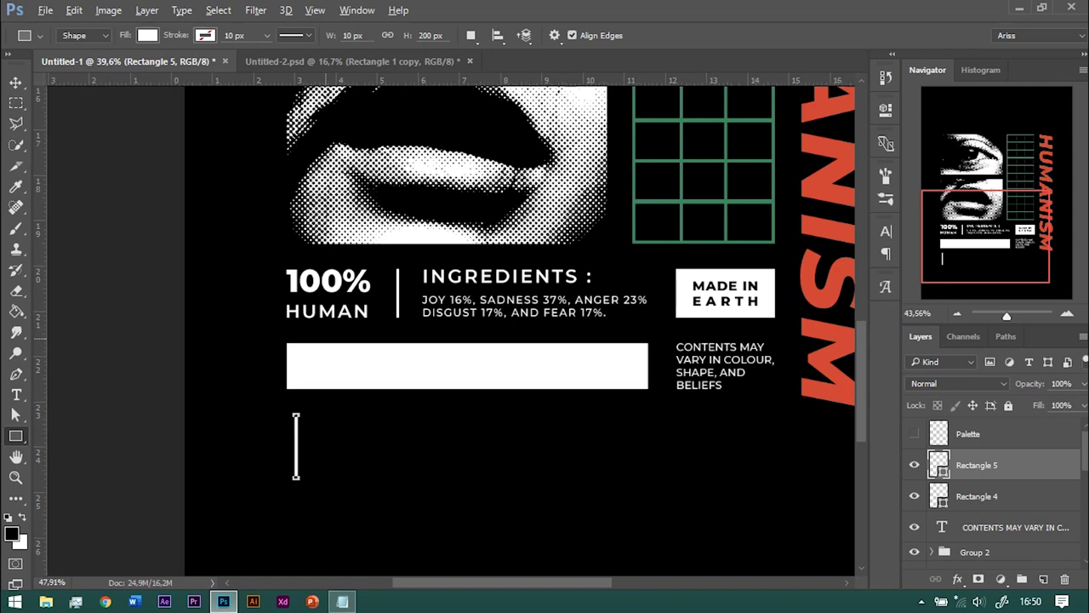
{"action": "scroll", "coordinate": [321, 432], "scroll_direction": "up", "scroll_amount": 3}
{"action": "left_click", "coordinate": [256, 9]}
{"action": "key", "text": "Escape"}
{"action": "left_click", "coordinate": [884, 109]}
{"action": "key", "text": "Return"}
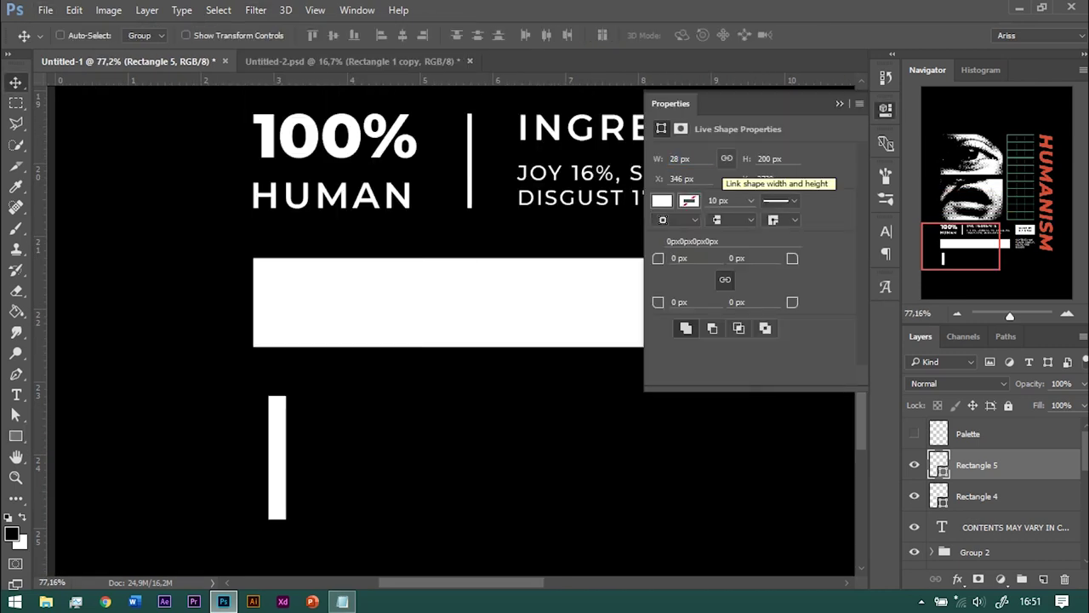
{"action": "left_click", "coordinate": [885, 109]}
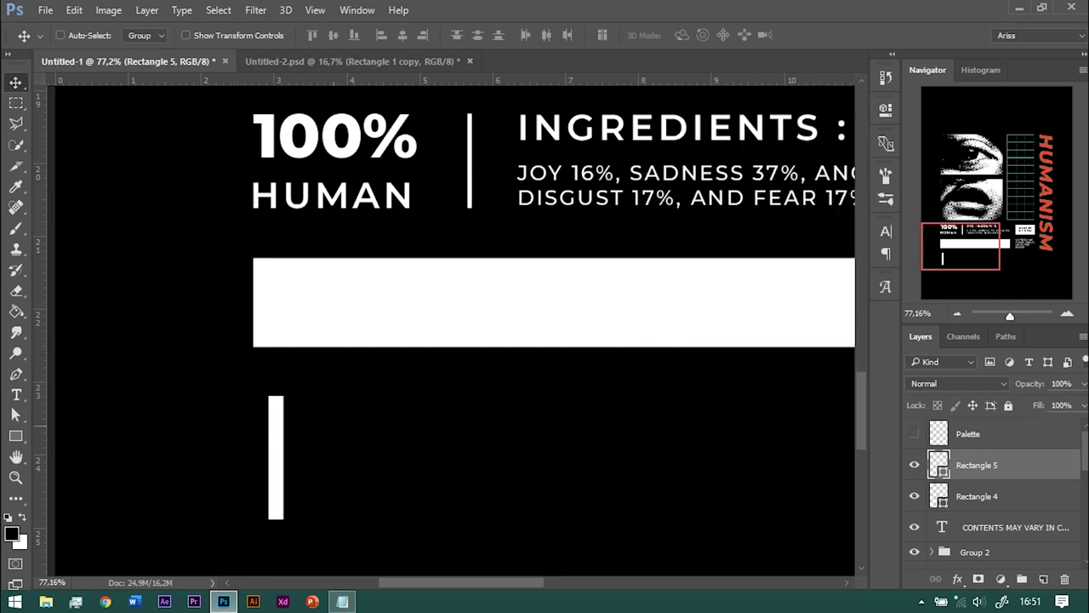
{"action": "scroll", "coordinate": [170, 462], "scroll_direction": "down", "scroll_amount": 3}
Place the thin stripe under the white bar's left end and lengthen it downward
{"action": "left_click_drag", "start_coordinate": [223, 460], "coordinate": [218, 436]}
{"action": "key", "text": "ctrl+t"}
{"action": "scroll", "coordinate": [219, 477], "scroll_direction": "up", "scroll_amount": 3}
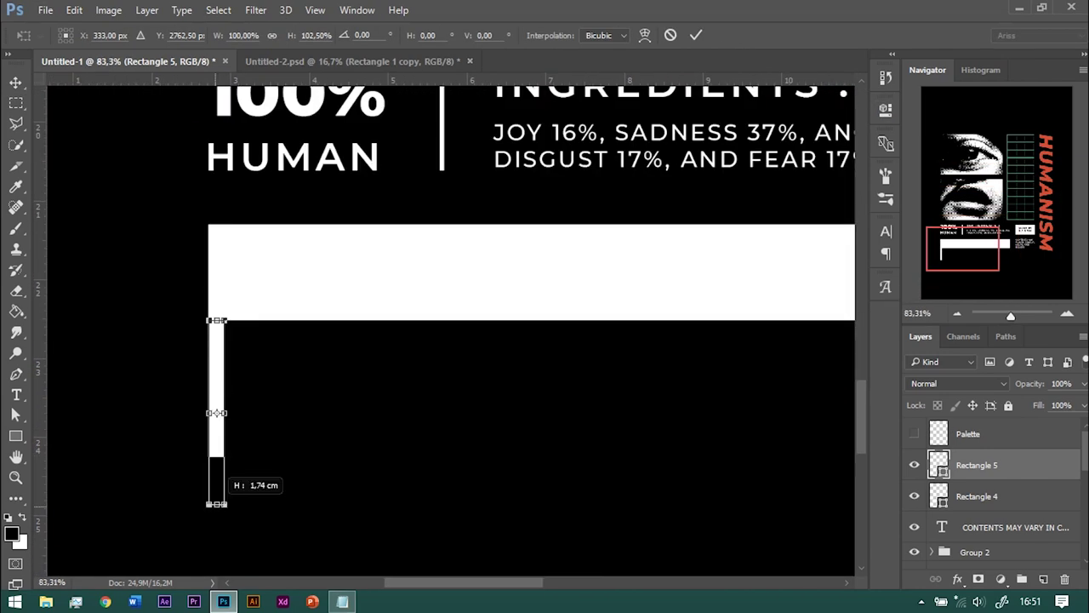
{"action": "left_click_drag", "start_coordinate": [216, 504], "coordinate": [216, 560]}
{"action": "key", "text": "Return"}
Duplicate the stripe into four evenly spaced copies to the right
{"action": "left_click_drag", "start_coordinate": [218, 426], "coordinate": [264, 440]}
{"action": "key", "text": "alt+bracketleft"}
{"action": "scroll", "coordinate": [272, 442], "scroll_direction": "up", "scroll_amount": 3}
{"action": "left_click", "coordinate": [224, 298]}
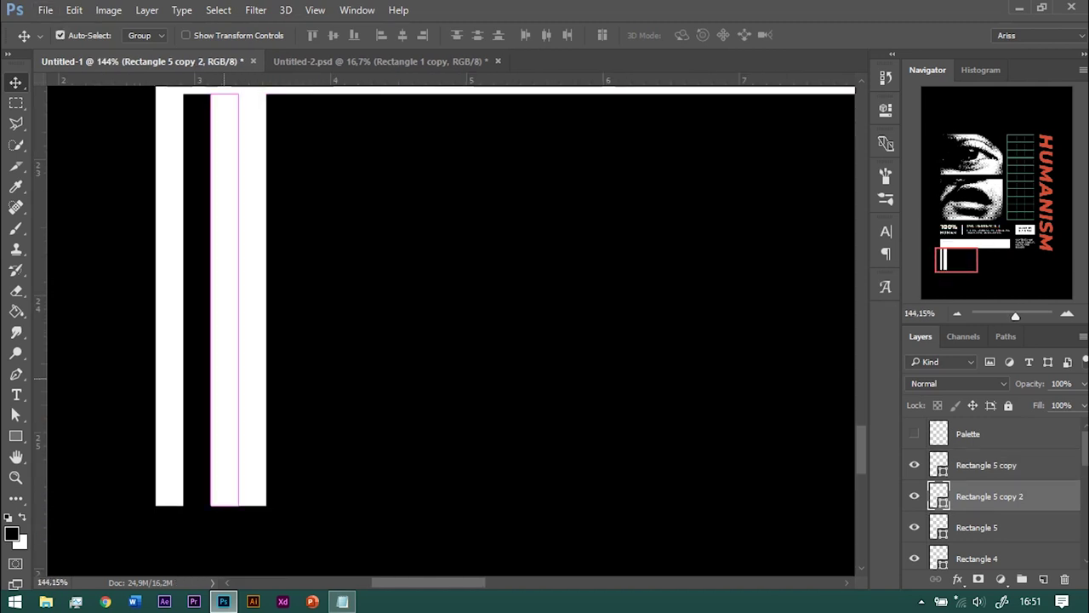
{"action": "mouse_move", "coordinate": [224, 298]}
{"action": "left_mouse_down", "text": "alt"}
{"action": "mouse_move", "coordinate": [280, 298]}
{"action": "mouse_move", "coordinate": [347, 328]}
{"action": "left_mouse_up", "text": "alt"}
{"action": "left_click", "coordinate": [976, 558], "text": "shift"}
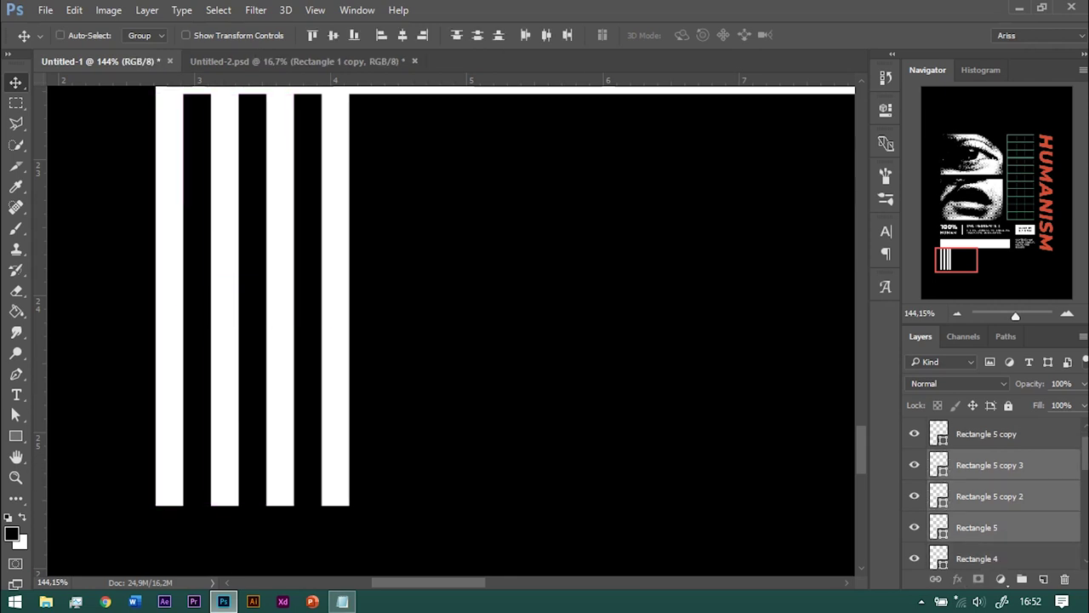
Duplicate the stripe sets across to fill the full width beneath the bar
{"action": "left_click_drag", "start_coordinate": [342, 345], "coordinate": [563, 344], "text": "alt"}
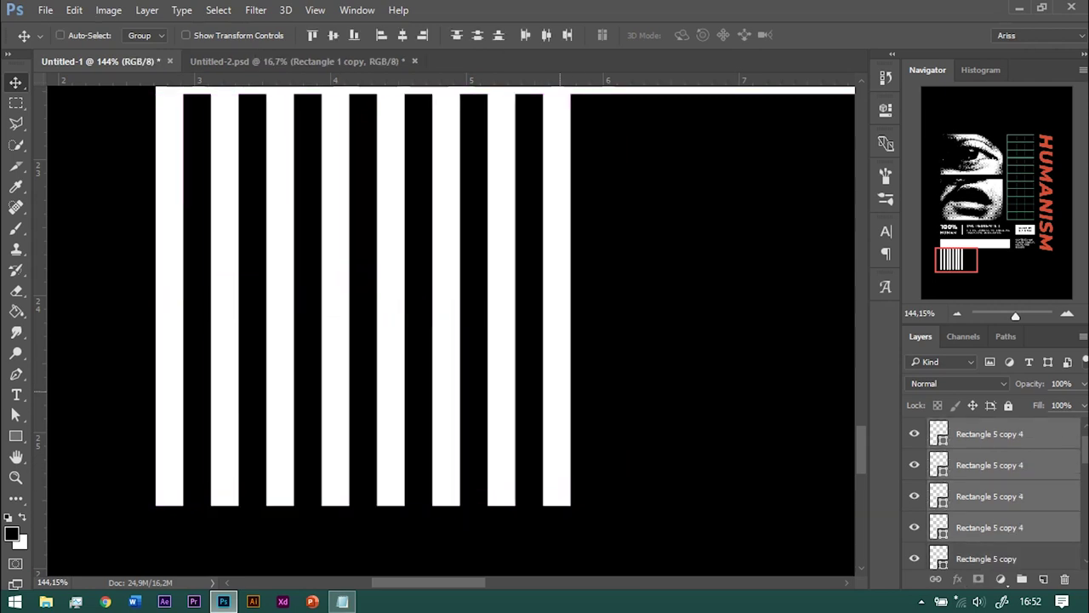
{"action": "scroll", "coordinate": [348, 299], "scroll_direction": "down", "scroll_amount": 3}
{"action": "left_click_drag", "start_coordinate": [302, 357], "coordinate": [676, 340], "text": "alt"}
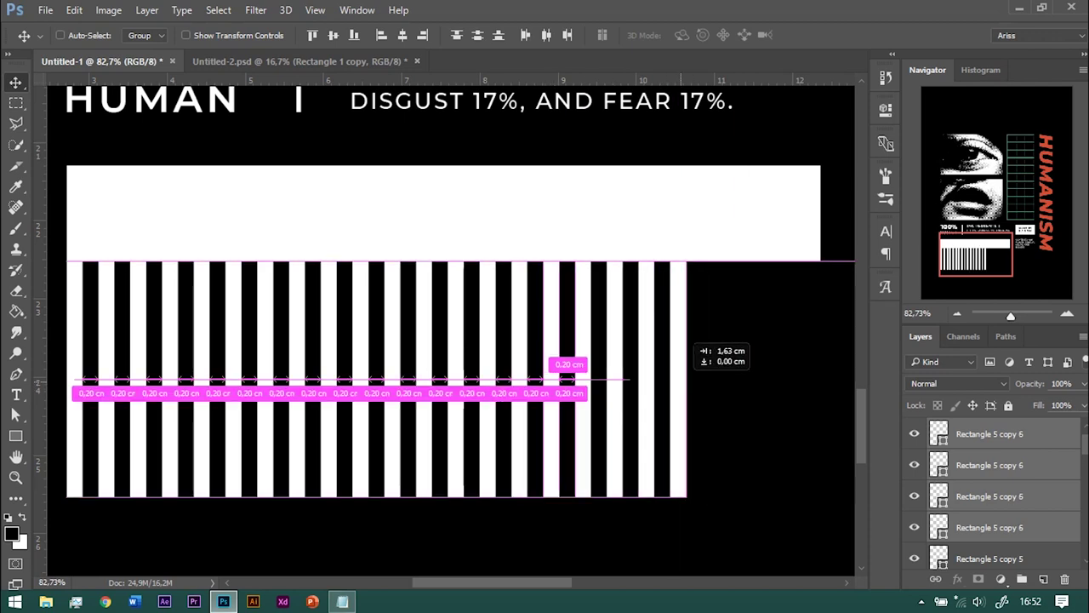
{"action": "scroll", "coordinate": [568, 379], "scroll_direction": "down", "scroll_amount": 2}
{"action": "left_click_drag", "start_coordinate": [544, 380], "coordinate": [594, 380], "text": "alt"}
{"action": "left_click", "coordinate": [977, 496]}
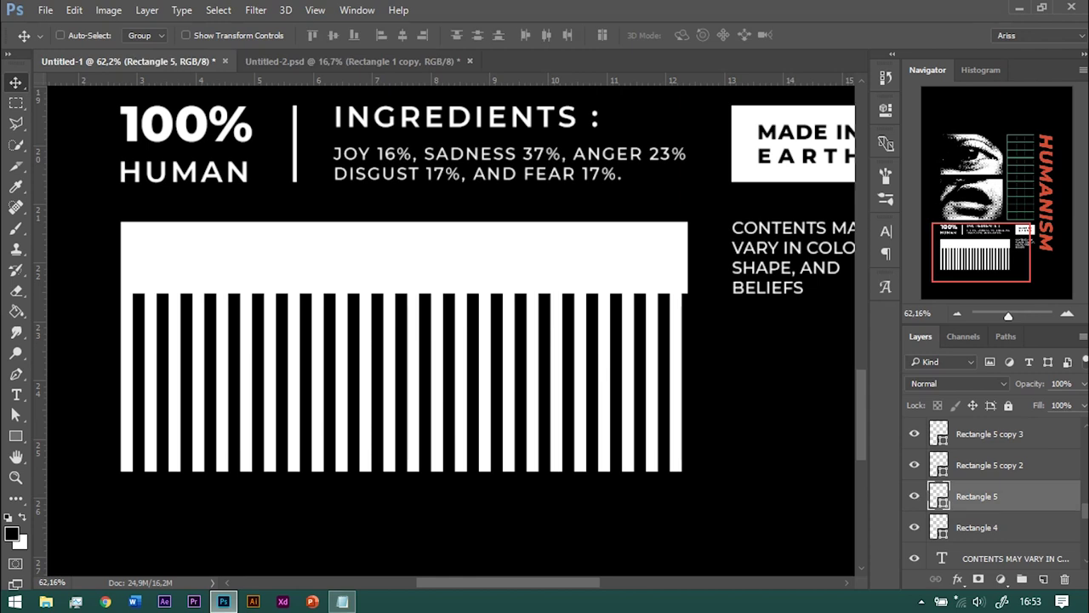
Select all stripe layers and stretch them taller downward together
{"action": "scroll", "coordinate": [990, 493], "scroll_direction": "up", "scroll_amount": 3}
{"action": "left_click", "coordinate": [990, 465], "text": "shift"}
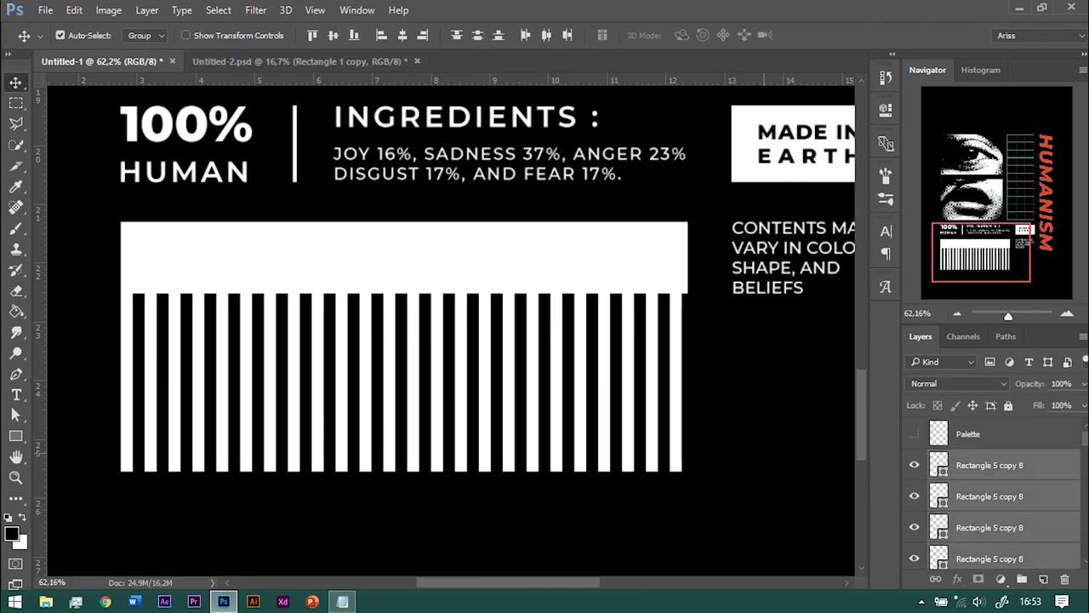
{"action": "key", "text": "ctrl+t"}
{"action": "mouse_move", "coordinate": [686, 382]}
{"action": "left_mouse_down"}
{"action": "mouse_move", "coordinate": [700, 382]}
{"action": "mouse_move", "coordinate": [687, 382]}
{"action": "left_mouse_up"}
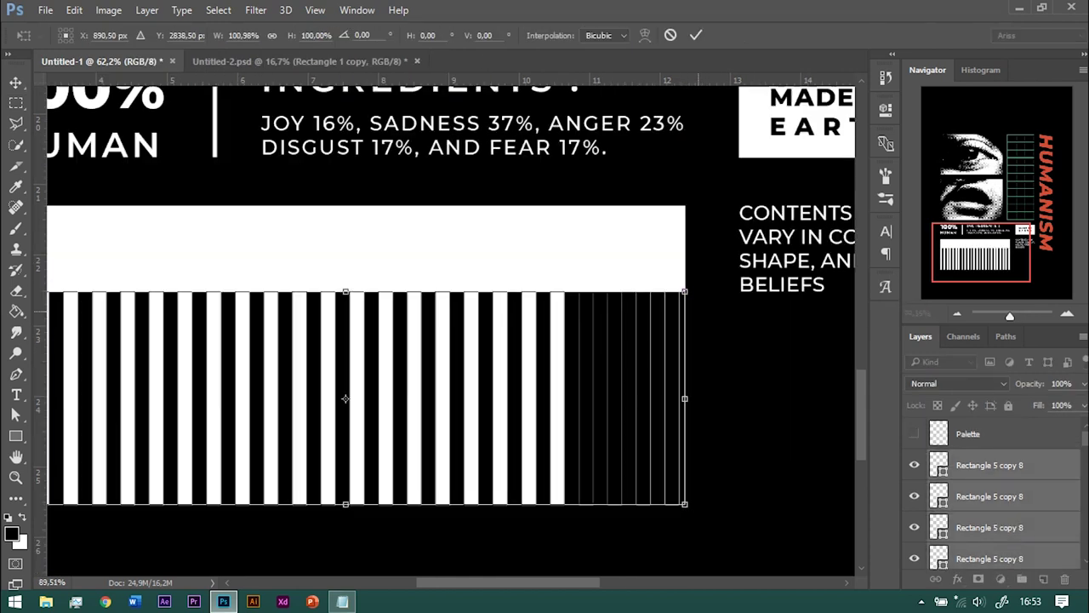
{"action": "scroll", "coordinate": [693, 294], "scroll_direction": "up", "scroll_amount": 6}
{"action": "key", "text": "alt+space"}
{"action": "key", "text": "Escape"}
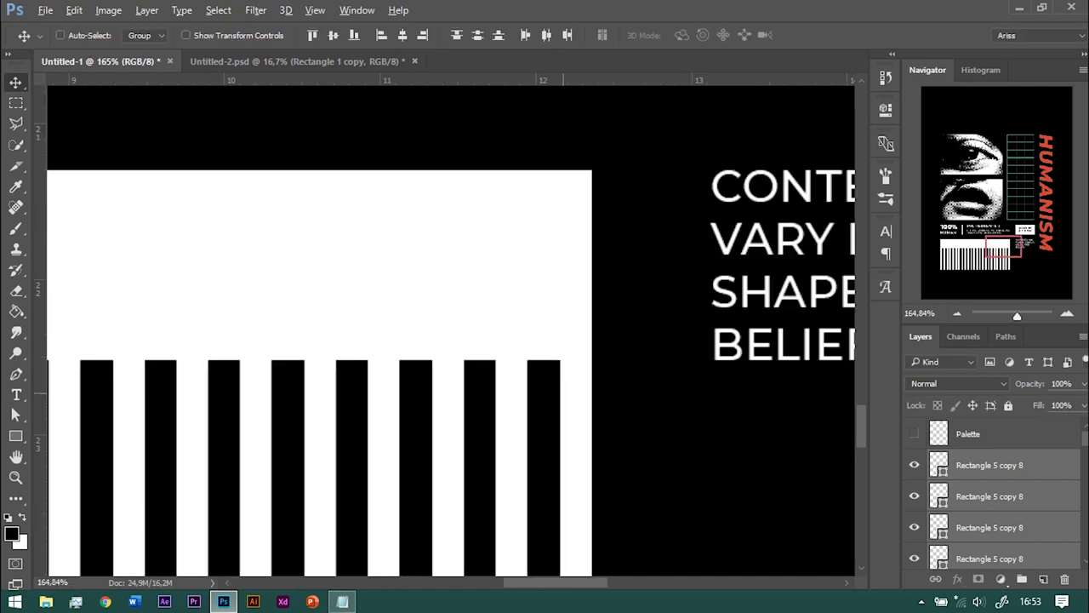
{"action": "scroll", "coordinate": [567, 338], "scroll_direction": "down", "scroll_amount": 10}
{"action": "left_click_drag", "start_coordinate": [360, 470], "coordinate": [360, 502]}
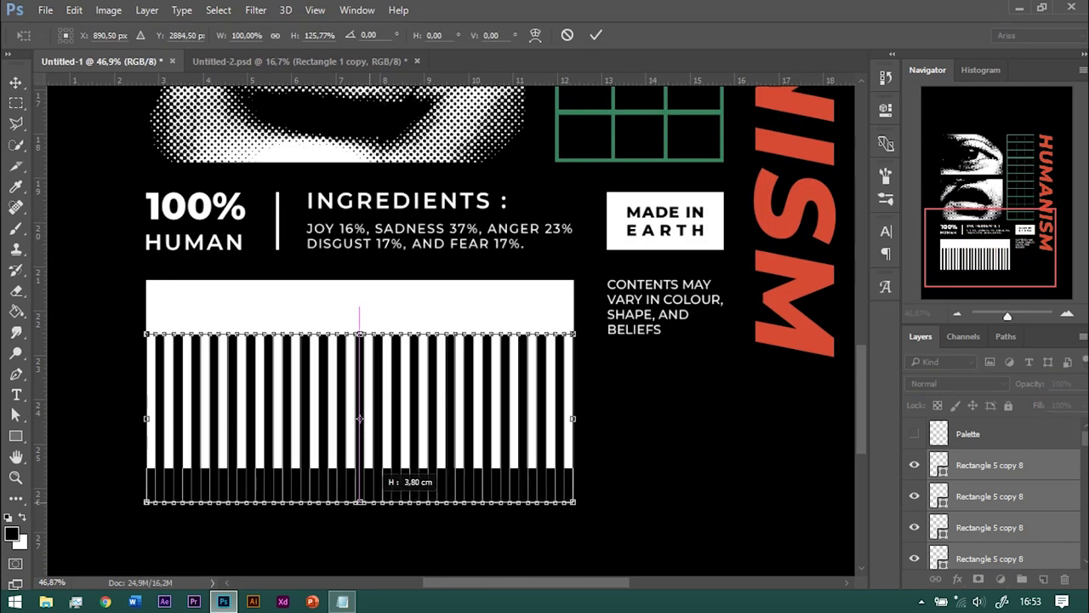
Commit the taller stripes and group the stripe layers into Group 3
{"action": "key", "text": "Return"}
{"action": "key", "text": "ctrl+g"}
{"action": "key", "text": "ctrl+t"}
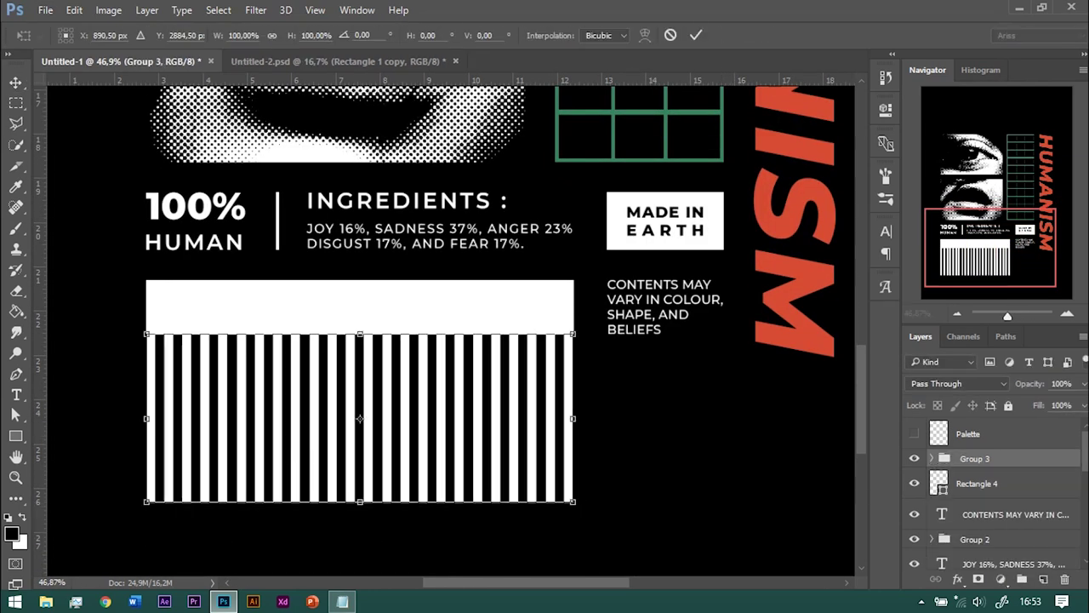
{"action": "key", "text": "Return"}
{"action": "key", "text": "alt+bracketleft"}
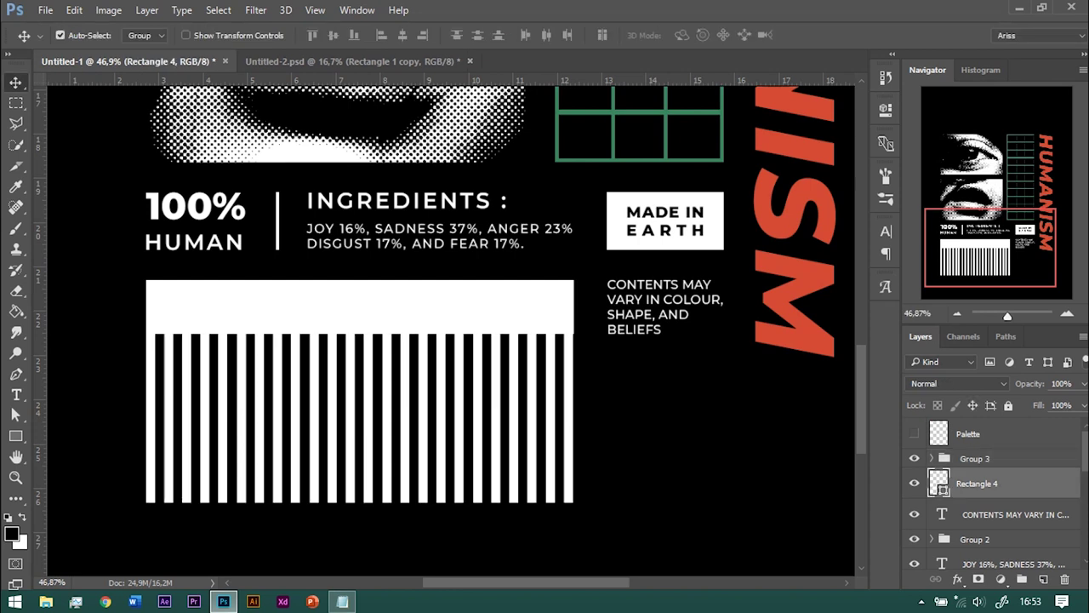
{"action": "key", "text": "alt+bracketright"}
Rotate the stripe group -15° and move it up over the white bar
{"action": "key", "text": "ctrl+t"}
{"action": "left_click_drag", "start_coordinate": [587, 511], "coordinate": [603, 449]}
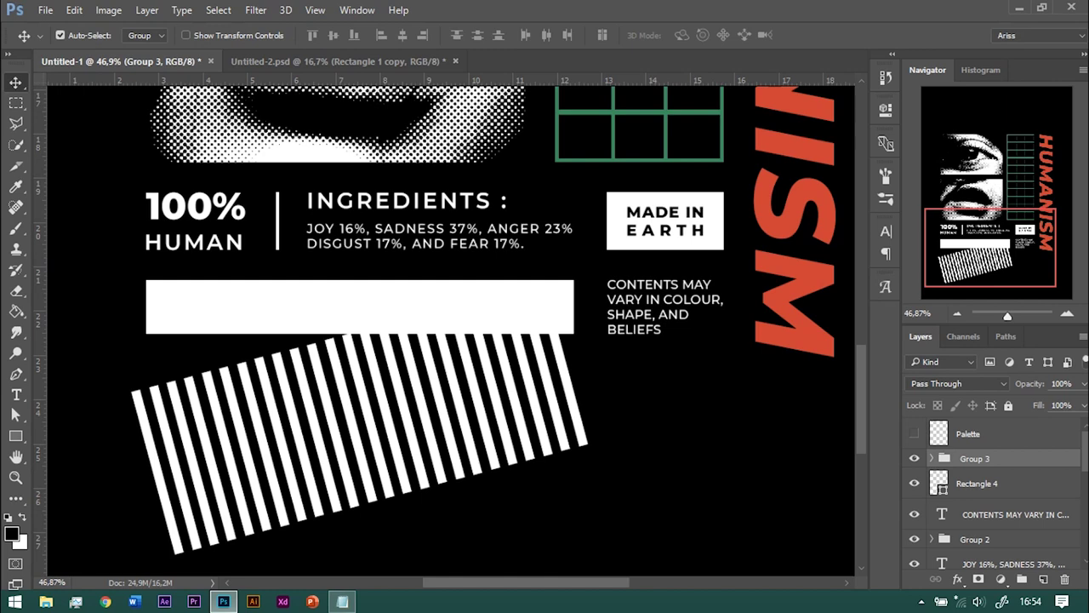
{"action": "left_click_drag", "start_coordinate": [366, 442], "coordinate": [365, 332]}
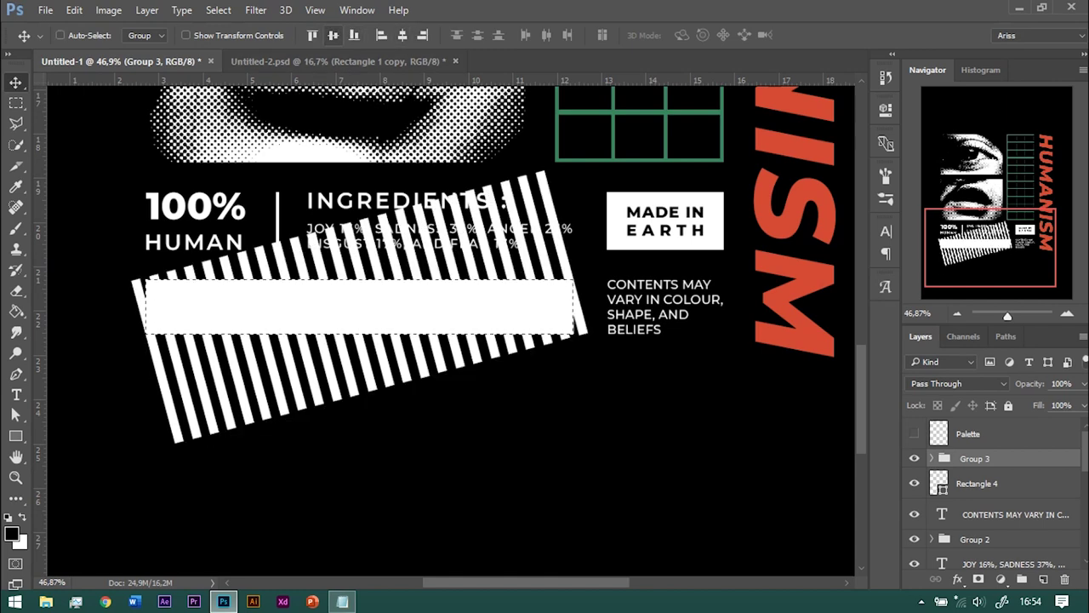
{"action": "key", "text": "ctrl+d"}
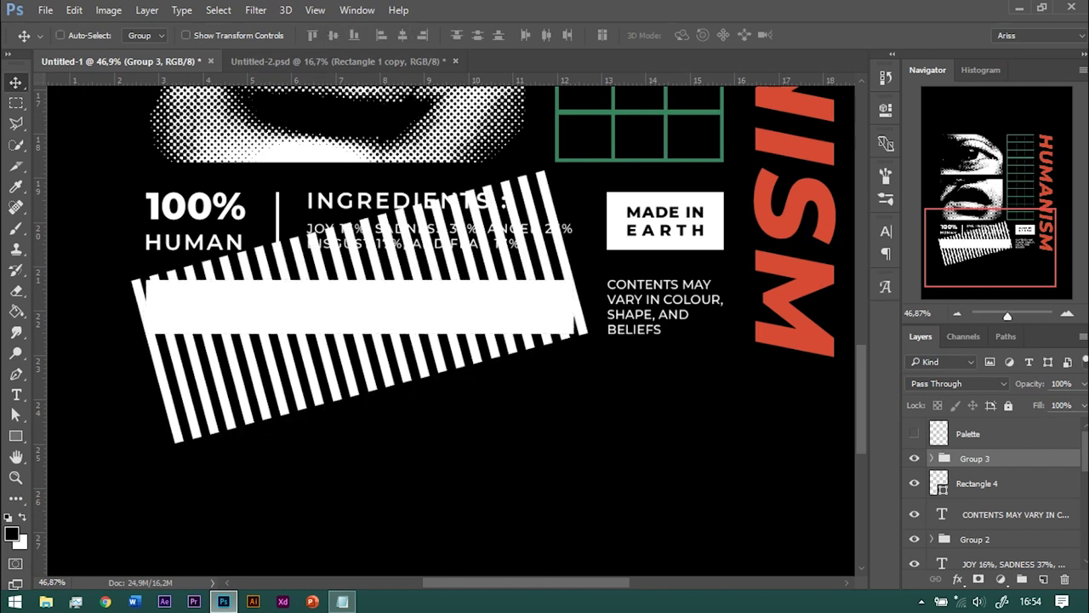
Set the Rectangle 4 bar's fill colour to 000000
{"action": "double_click", "coordinate": [938, 482]}
{"action": "type", "text": "000000"}
{"action": "key", "text": "Return"}
Clip Group 3 to the bar as a clipping mask and fit the poster in view
{"action": "right_click", "coordinate": [979, 482]}
{"action": "key", "text": "Escape"}
{"action": "right_click", "coordinate": [978, 457]}
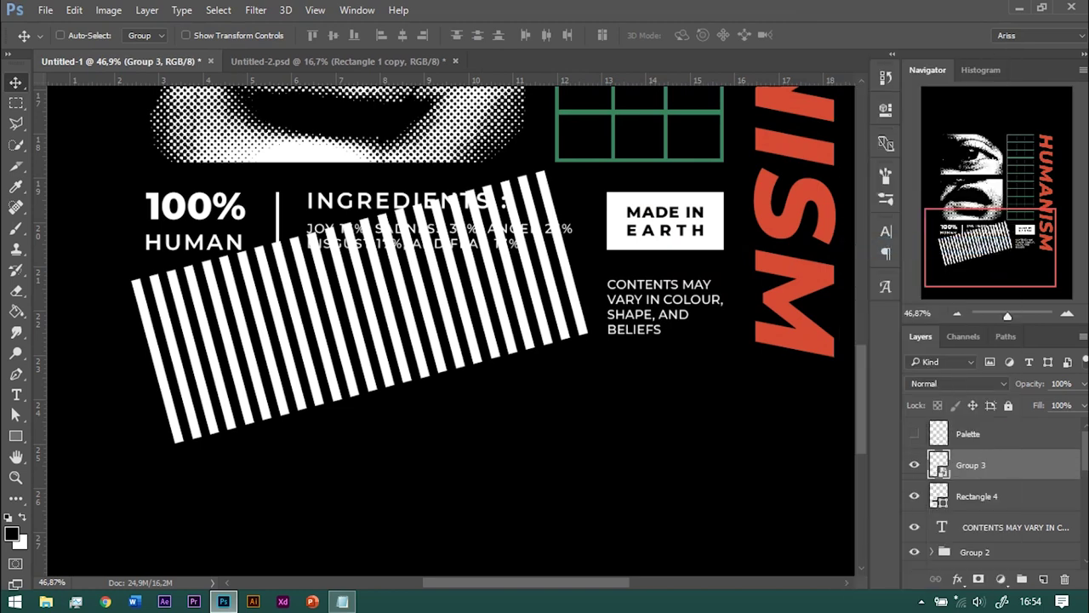
{"action": "left_click", "coordinate": [732, 429]}
{"action": "key", "text": "ctrl+0"}
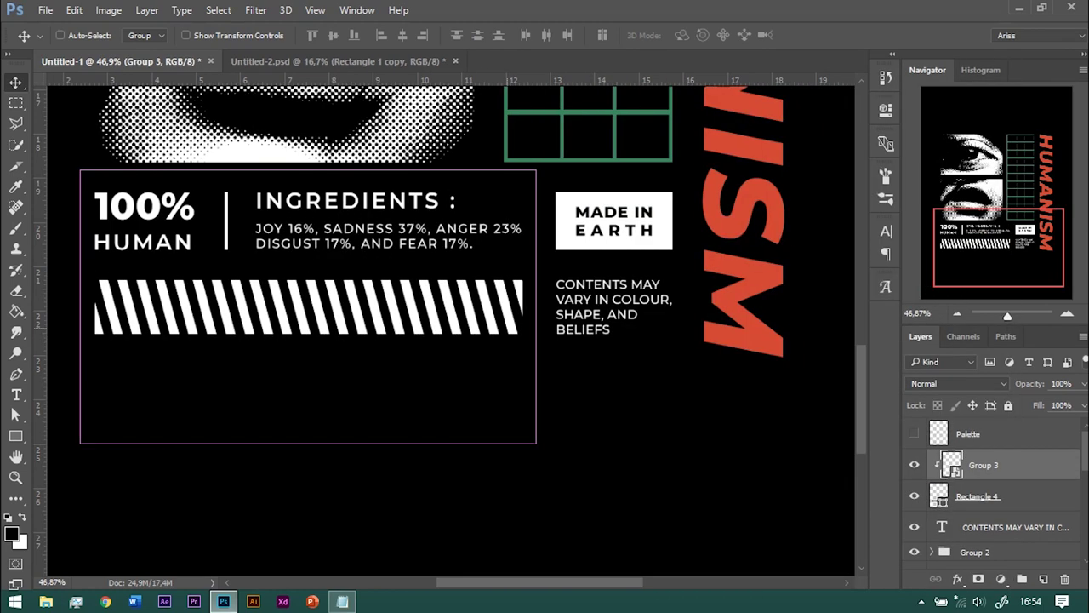